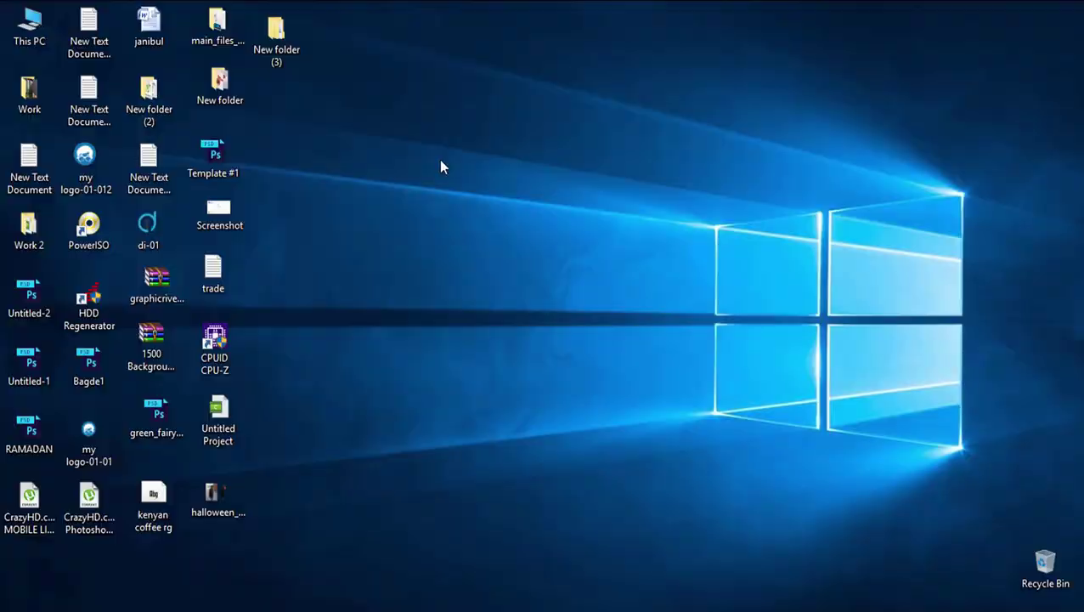
- Refresh the desktop four times, then bring Photoshop to the front
{"action": "right_click", "coordinate": [437, 163]}
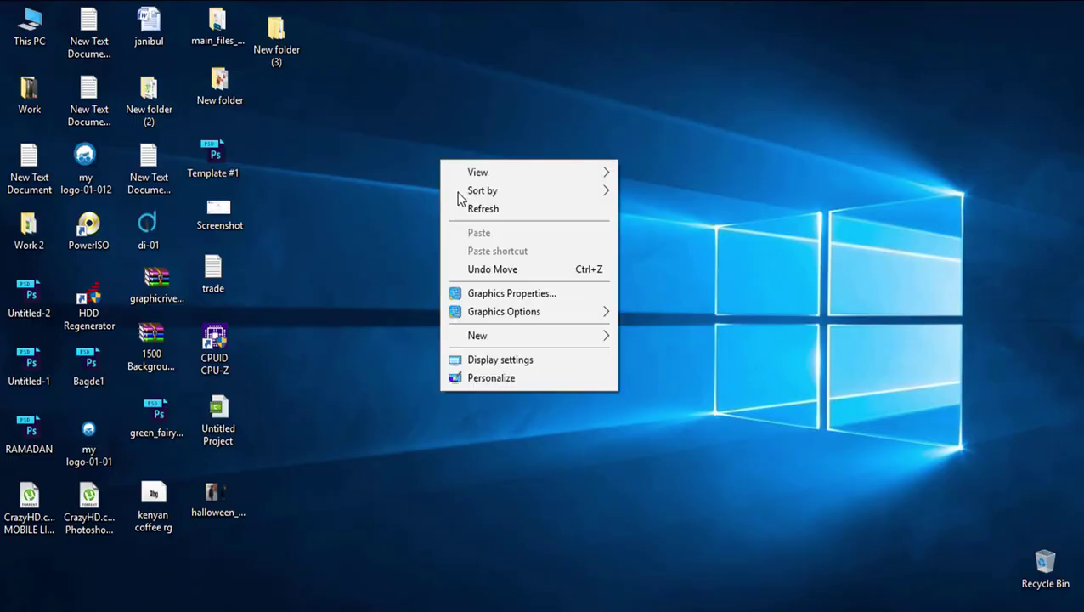
{"action": "left_click", "coordinate": [463, 212]}
{"action": "right_click", "coordinate": [428, 170]}
{"action": "left_click", "coordinate": [459, 222]}
{"action": "right_click", "coordinate": [445, 192]}
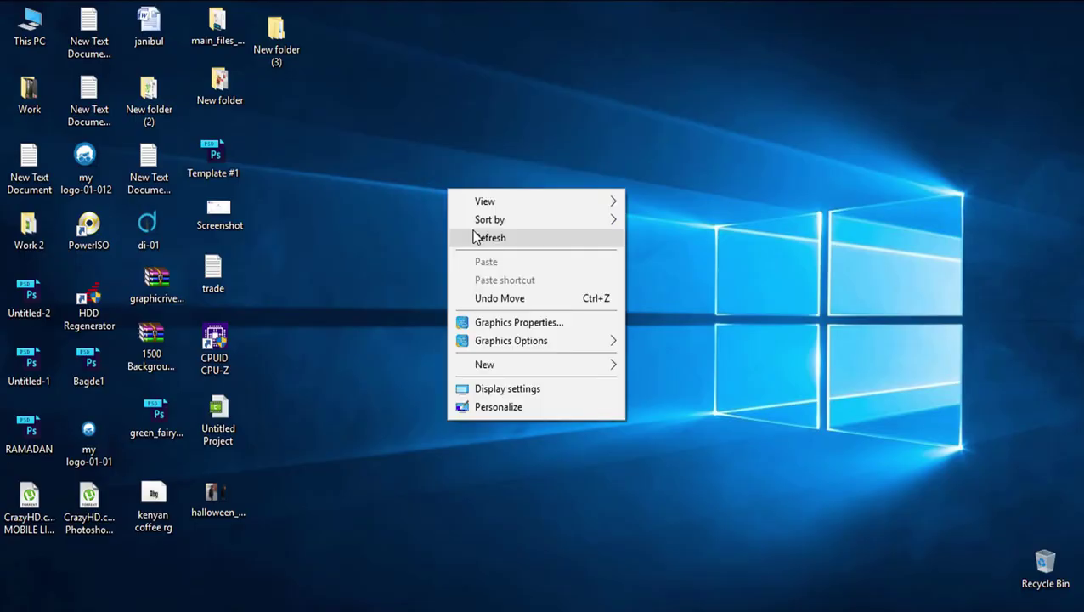
{"action": "left_click", "coordinate": [476, 240]}
{"action": "right_click", "coordinate": [445, 193]}
{"action": "left_click", "coordinate": [482, 245]}
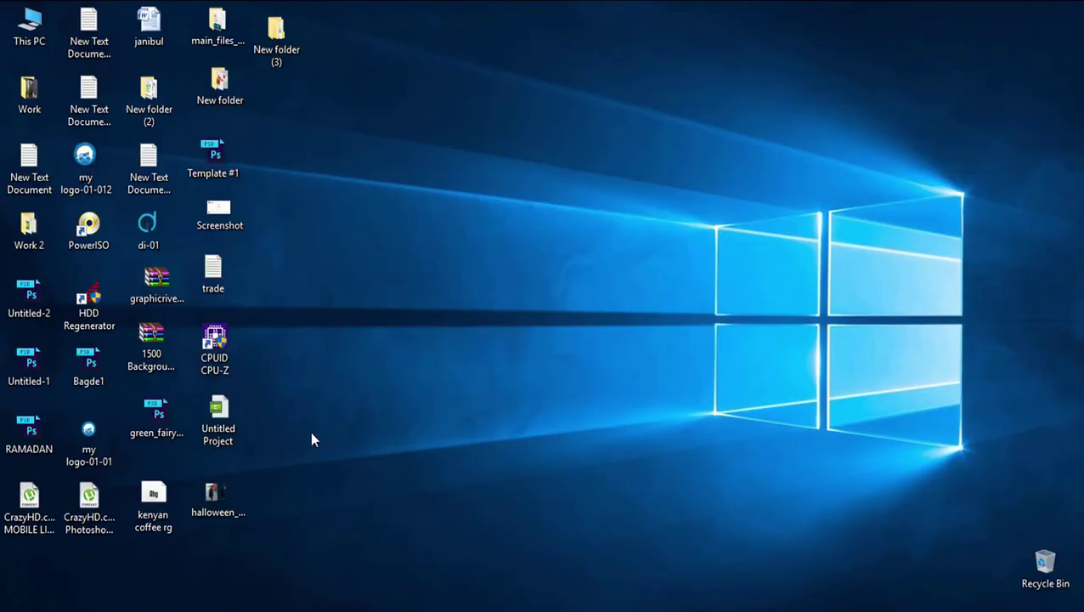
{"action": "left_click", "coordinate": [283, 605]}
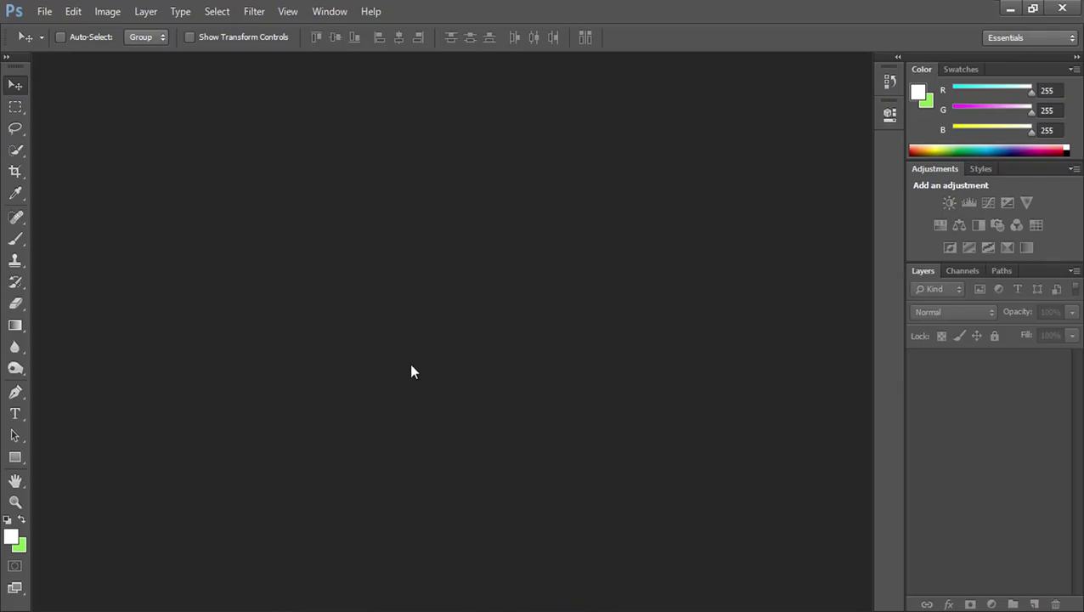
- Create a new International Paper A4 document and fit the page in the window
{"action": "left_click", "coordinate": [45, 12]}
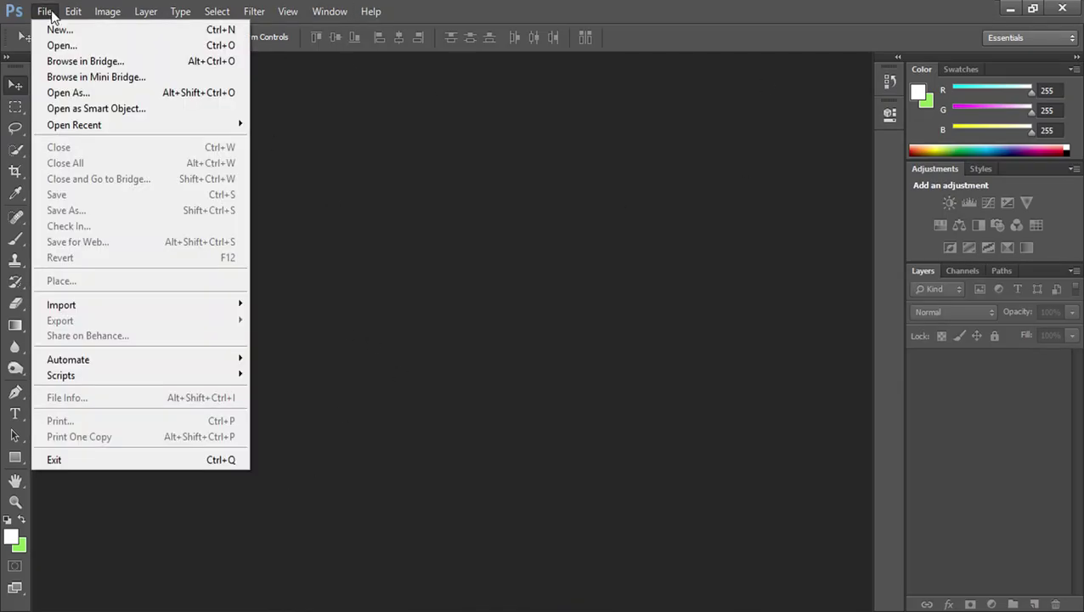
{"action": "left_click", "coordinate": [25, 28]}
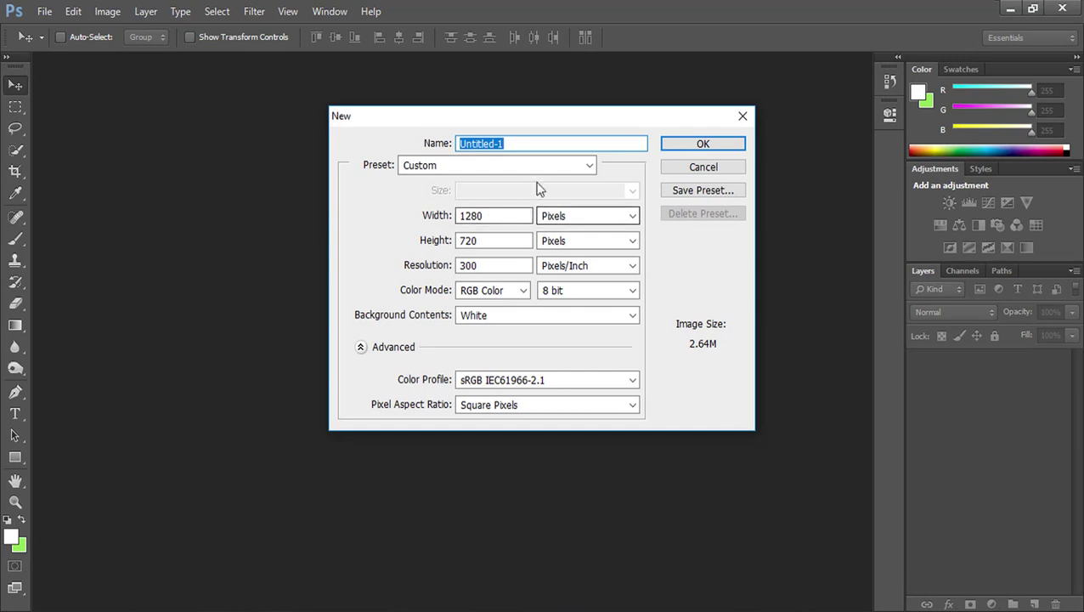
{"action": "left_click", "coordinate": [581, 166]}
{"action": "left_click", "coordinate": [466, 243]}
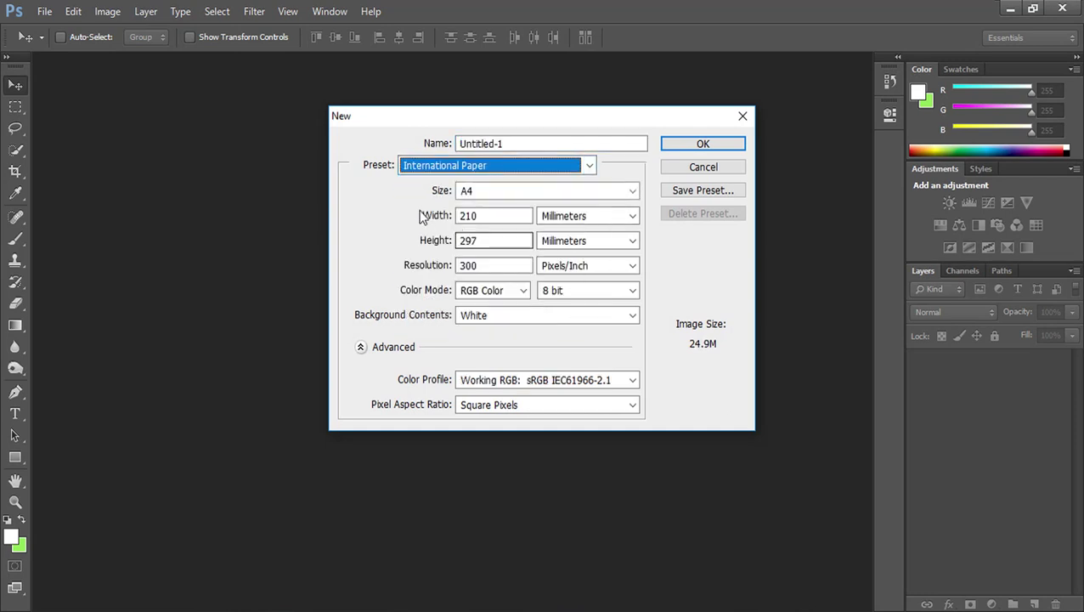
{"action": "left_click", "coordinate": [680, 146]}
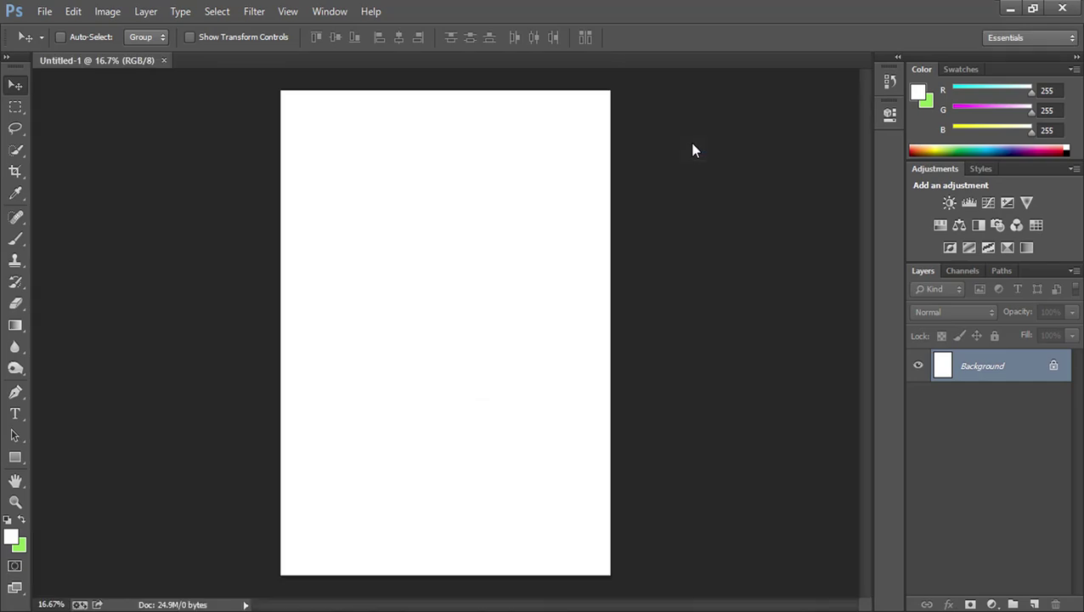
{"action": "key", "text": "ctrl+0"}
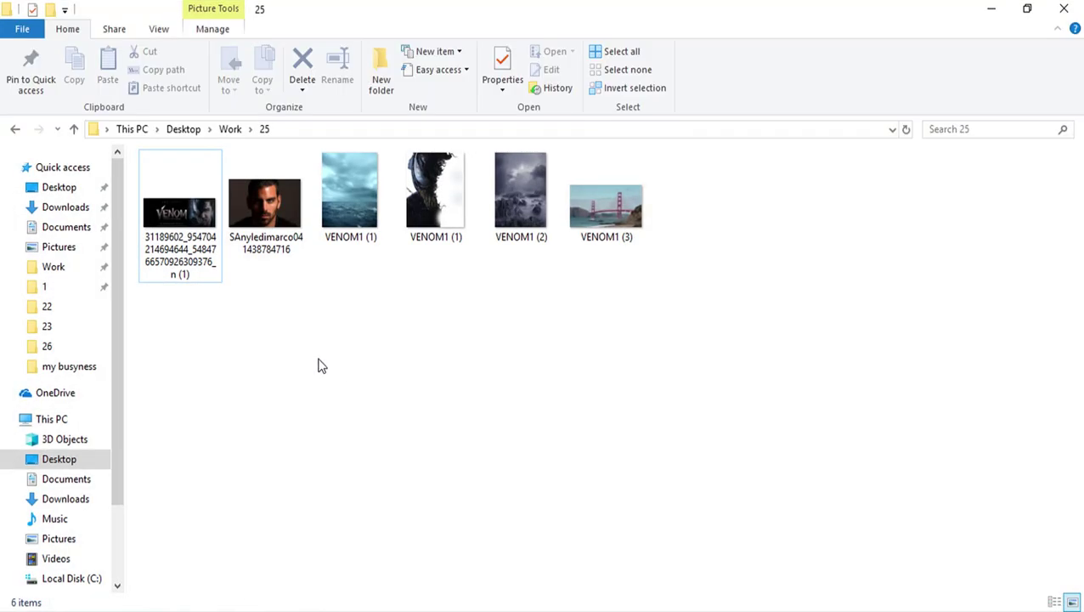
- Drag the man's portrait photo from the image folder into Photoshop
{"action": "right_click", "coordinate": [321, 365]}
{"action": "left_click", "coordinate": [361, 425]}
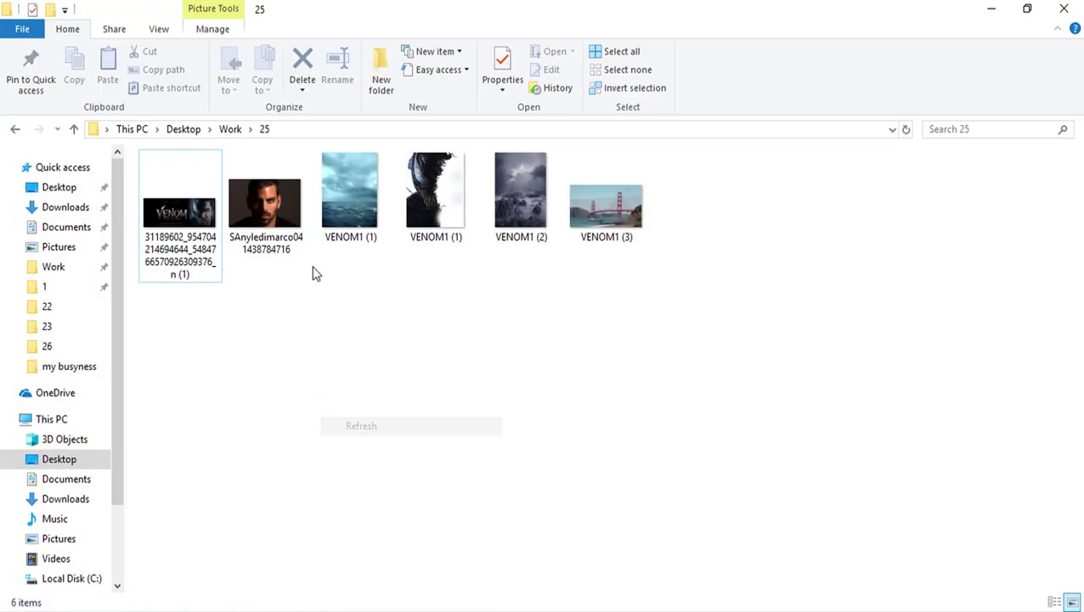
{"action": "mouse_move", "coordinate": [265, 243]}
{"action": "left_mouse_down"}
{"action": "mouse_move", "coordinate": [288, 611]}
{"action": "mouse_move", "coordinate": [411, 327]}
{"action": "left_mouse_up"}
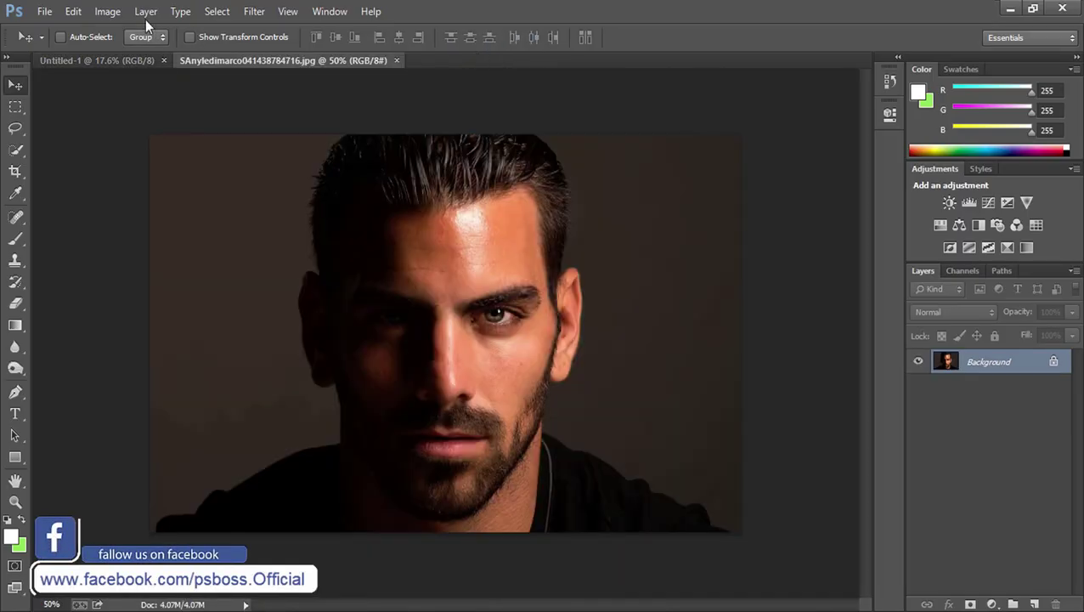
- Apply Brightness/Contrast to the portrait with contrast -40 and brightness 0
{"action": "left_click", "coordinate": [104, 12]}
{"action": "mouse_move", "coordinate": [131, 54]}
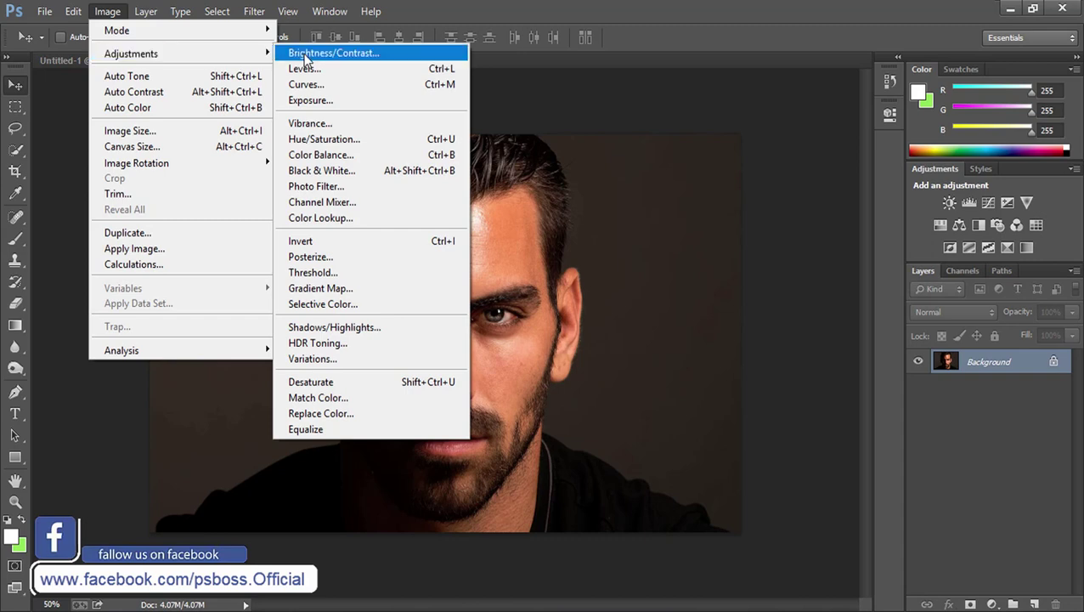
{"action": "left_click", "coordinate": [322, 47]}
{"action": "left_click_drag", "start_coordinate": [525, 244], "coordinate": [373, 244]}
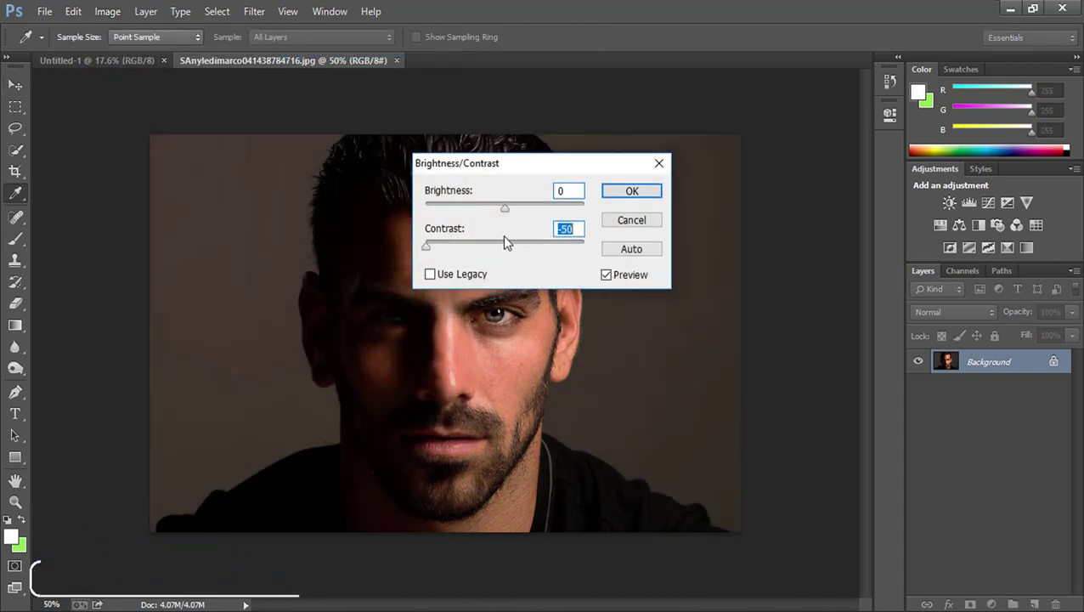
{"action": "mouse_move", "coordinate": [505, 209]}
{"action": "left_mouse_down"}
{"action": "mouse_move", "coordinate": [478, 206]}
{"action": "mouse_move", "coordinate": [503, 208]}
{"action": "left_mouse_up"}
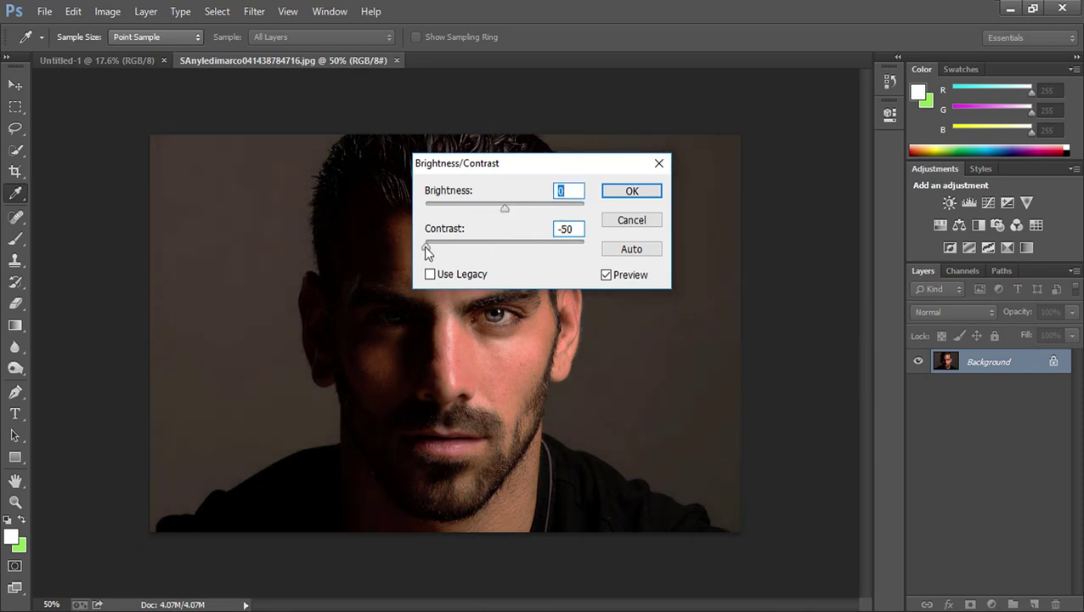
{"action": "mouse_move", "coordinate": [476, 245]}
{"action": "left_mouse_down"}
{"action": "mouse_move", "coordinate": [581, 246]}
{"action": "mouse_move", "coordinate": [443, 247]}
{"action": "left_mouse_up"}
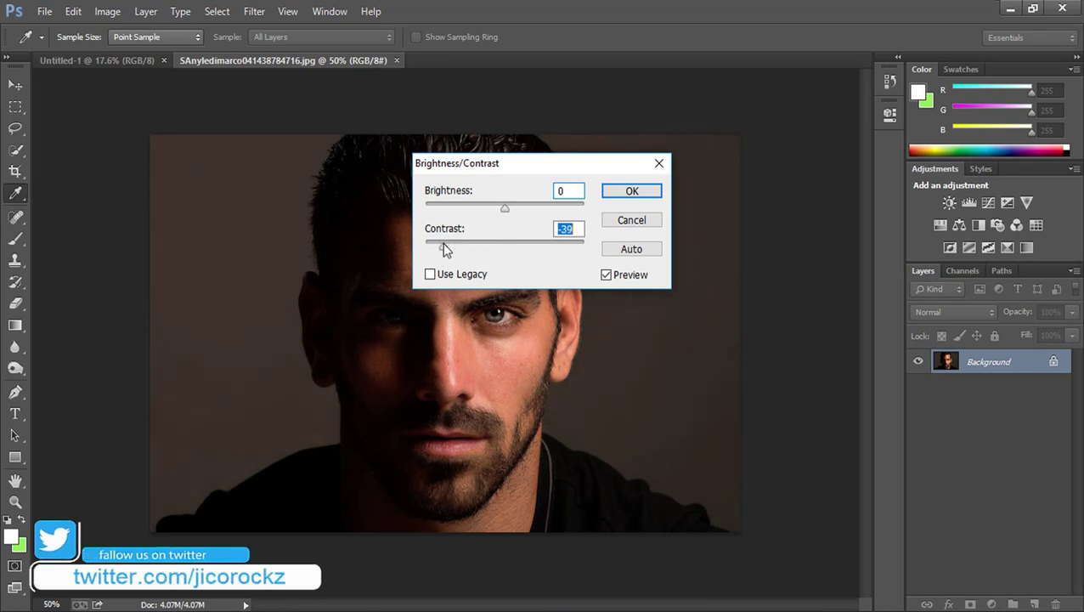
{"action": "left_click", "coordinate": [623, 192]}
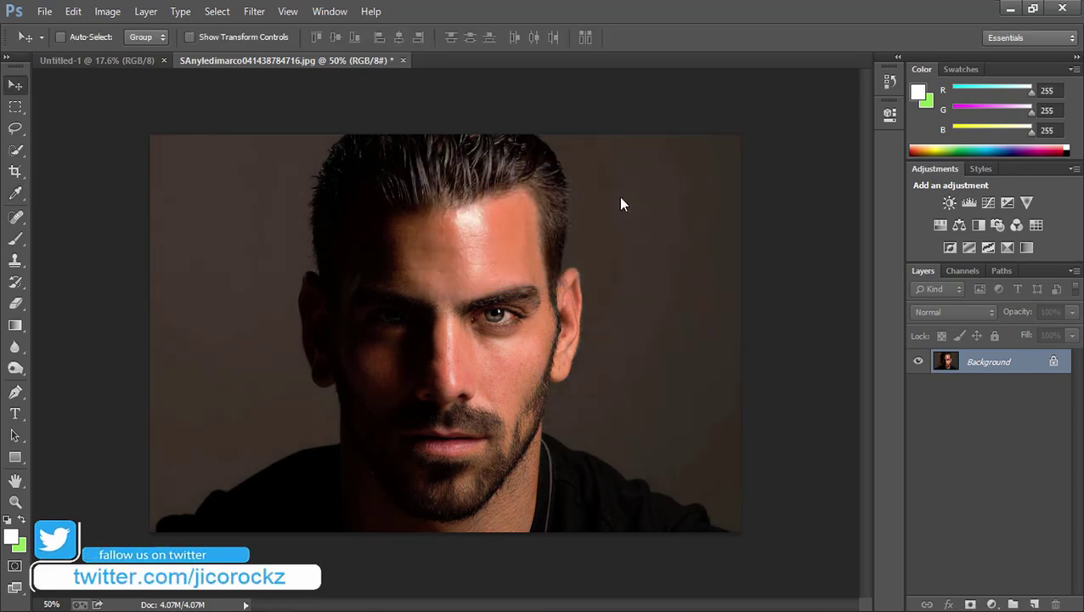
- Quick-select the man's hair, face, neck and shoulder, undoing the spill into the background
{"action": "left_click", "coordinate": [15, 150]}
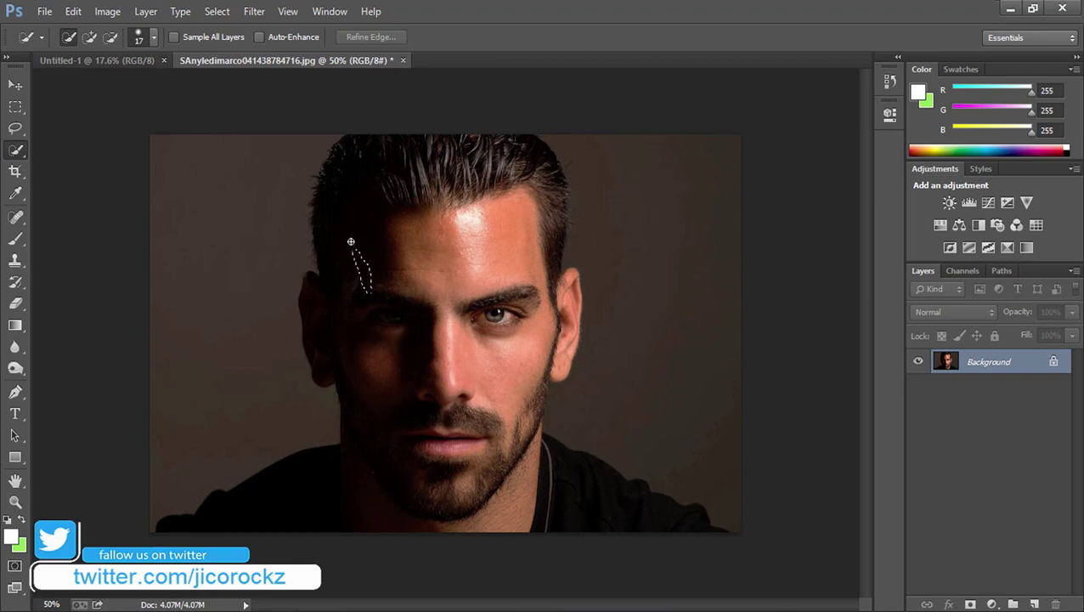
{"action": "mouse_move", "coordinate": [350, 242]}
{"action": "left_mouse_down"}
{"action": "mouse_move", "coordinate": [351, 193]}
{"action": "mouse_move", "coordinate": [538, 160]}
{"action": "mouse_move", "coordinate": [557, 180]}
{"action": "mouse_move", "coordinate": [550, 236]}
{"action": "left_mouse_up"}
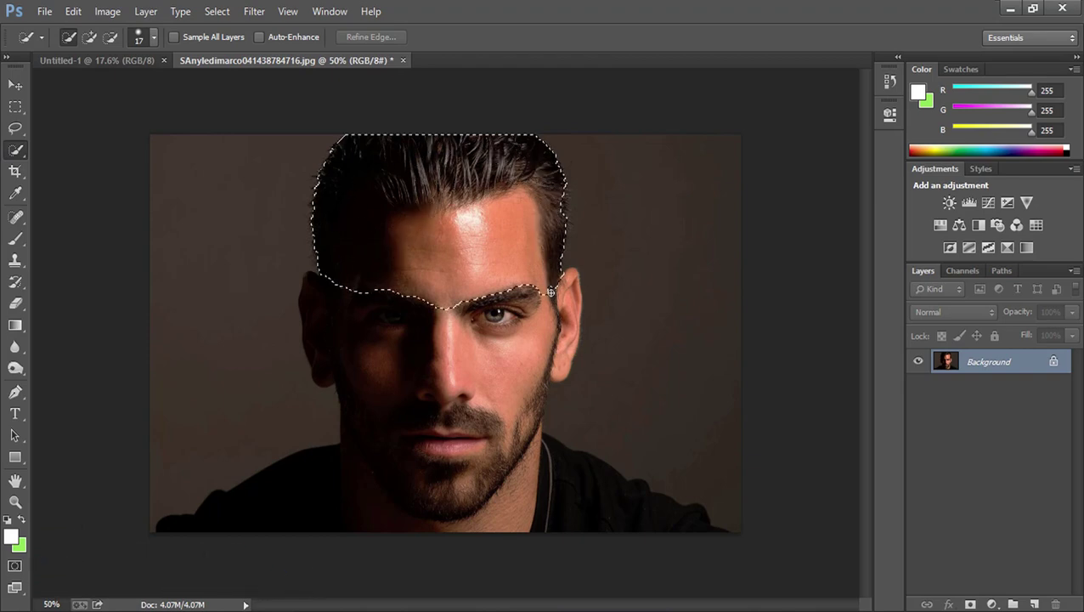
{"action": "left_click_drag", "start_coordinate": [496, 360], "coordinate": [356, 348]}
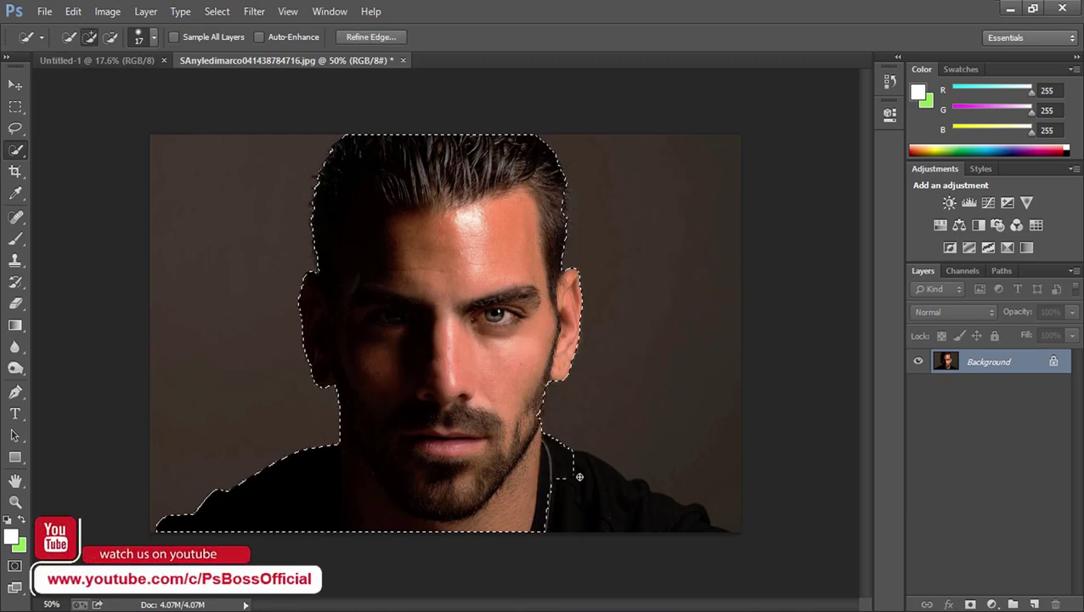
{"action": "left_click_drag", "start_coordinate": [556, 466], "coordinate": [595, 489]}
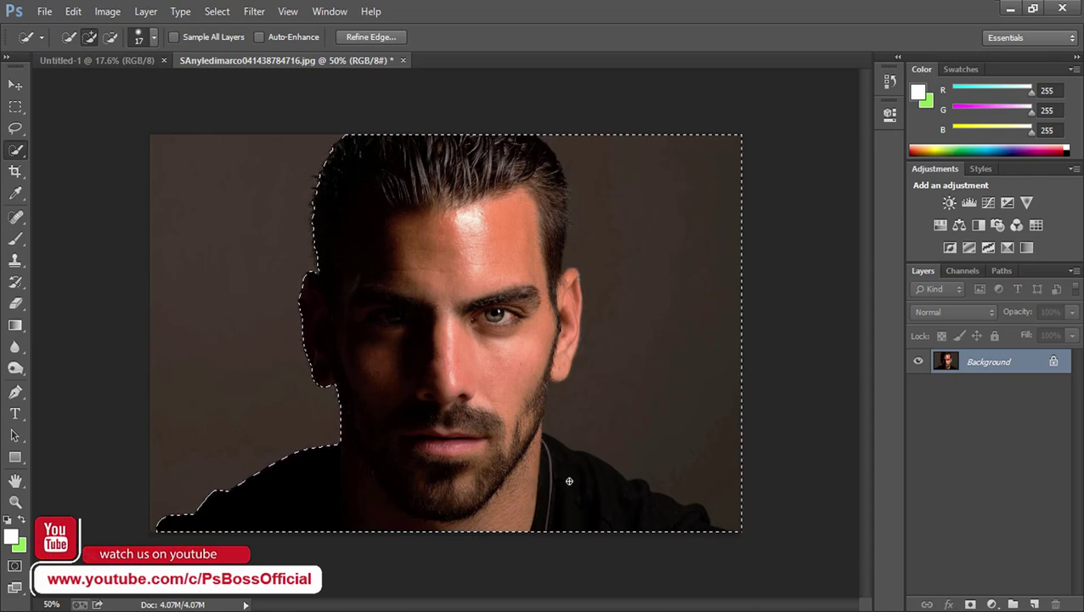
{"action": "key", "text": "ctrl+z"}
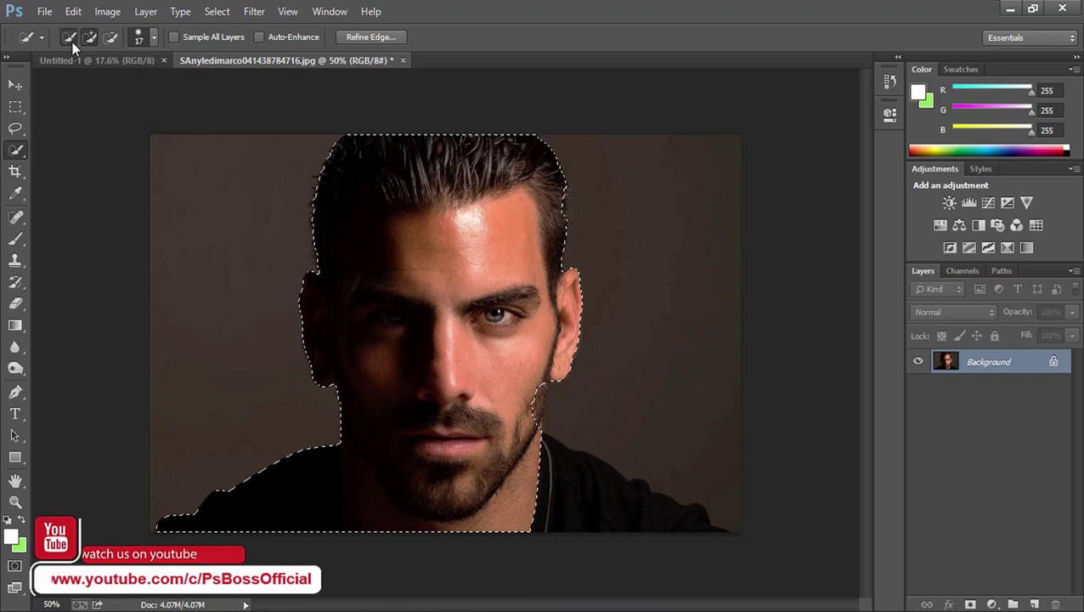
{"action": "right_click", "coordinate": [16, 128]}
{"action": "left_click", "coordinate": [56, 128]}
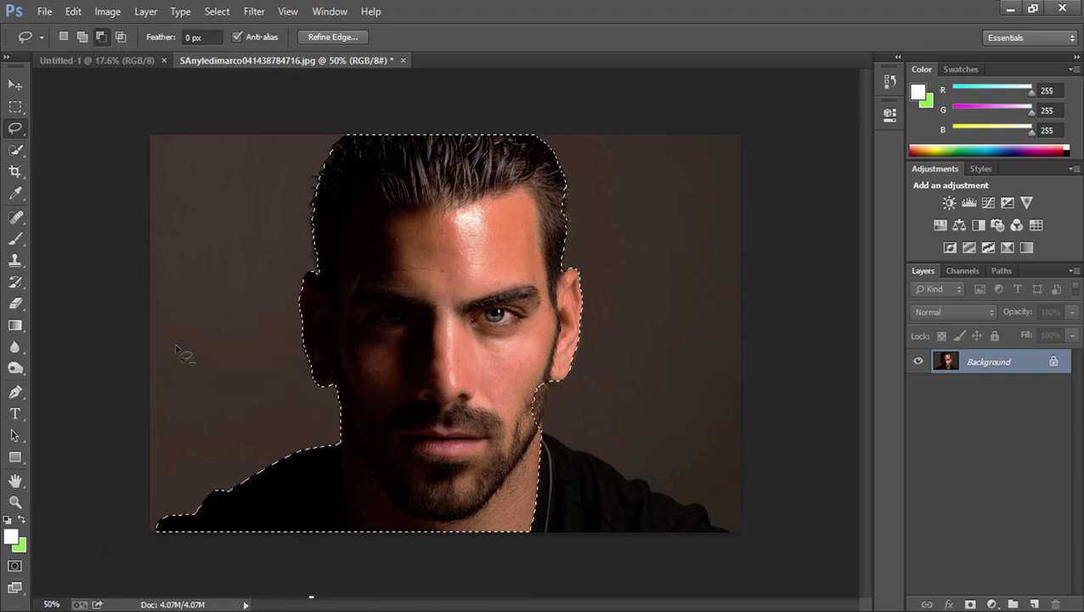
- Zoom to 200% and lasso the beard edge into the selection in Add mode
{"action": "left_click", "coordinate": [15, 502]}
{"action": "left_click", "coordinate": [393, 427]}
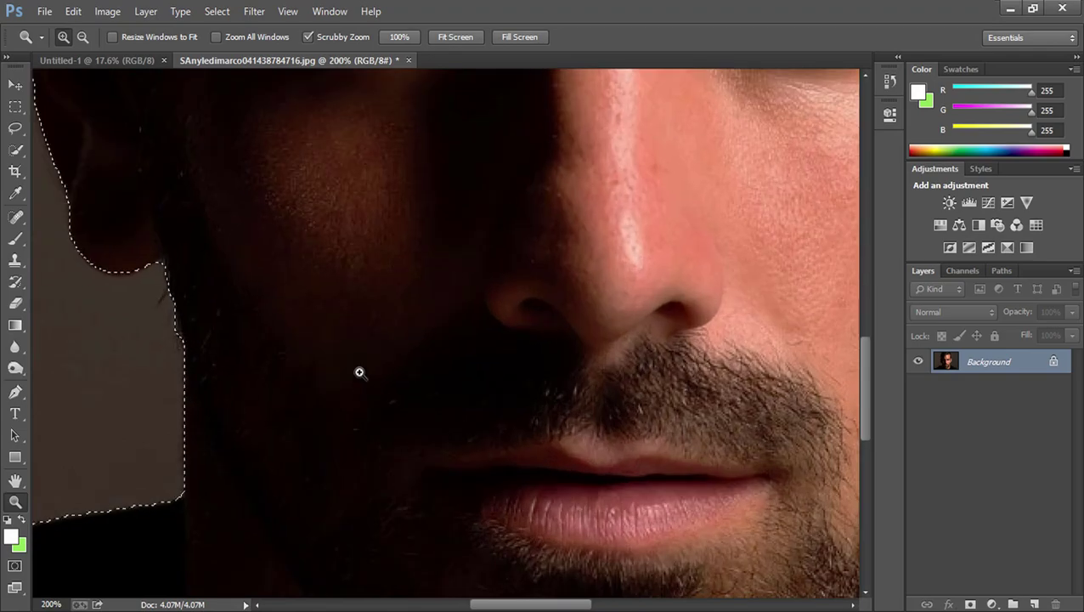
{"action": "left_click_drag", "start_coordinate": [393, 426], "coordinate": [331, 504]}
{"action": "mouse_move", "coordinate": [297, 102]}
{"action": "left_mouse_down"}
{"action": "mouse_move", "coordinate": [291, 278]}
{"action": "mouse_move", "coordinate": [406, 605]}
{"action": "left_mouse_up"}
{"action": "mouse_move", "coordinate": [520, 465]}
{"action": "left_mouse_down"}
{"action": "mouse_move", "coordinate": [618, 528]}
{"action": "mouse_move", "coordinate": [331, 244]}
{"action": "left_mouse_up"}
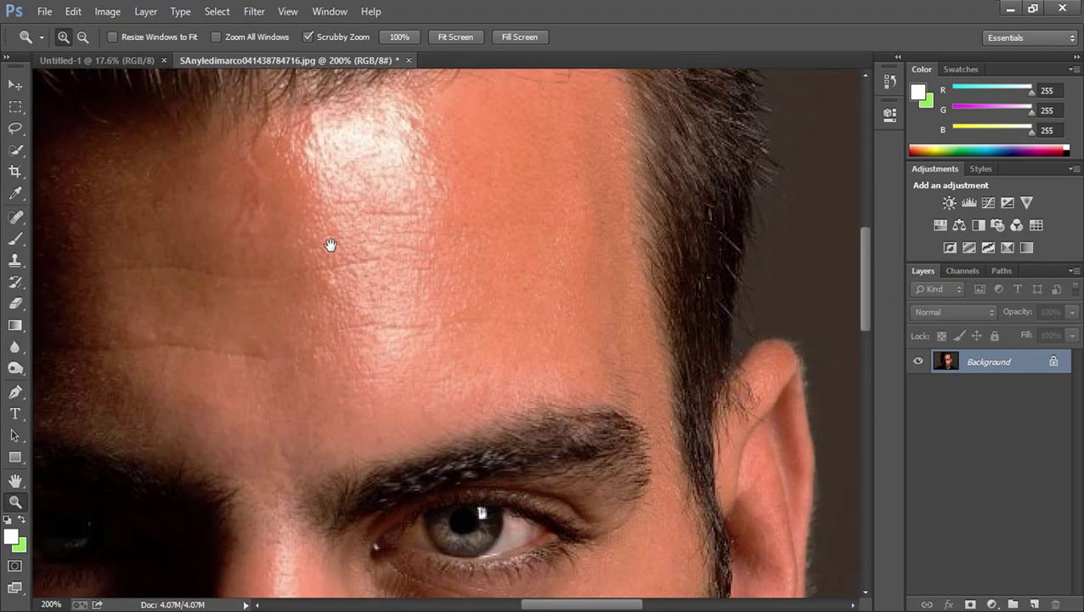
{"action": "mouse_move", "coordinate": [765, 586]}
{"action": "left_mouse_down"}
{"action": "mouse_move", "coordinate": [496, 380]}
{"action": "mouse_move", "coordinate": [523, 172]}
{"action": "left_mouse_up"}
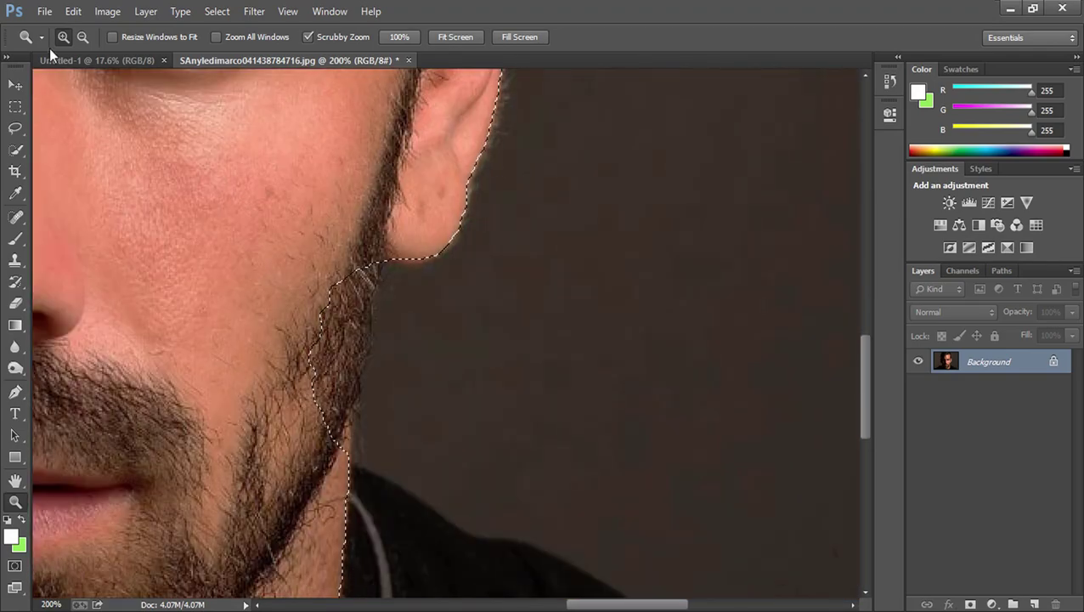
{"action": "left_click", "coordinate": [16, 128]}
{"action": "left_click", "coordinate": [65, 128]}
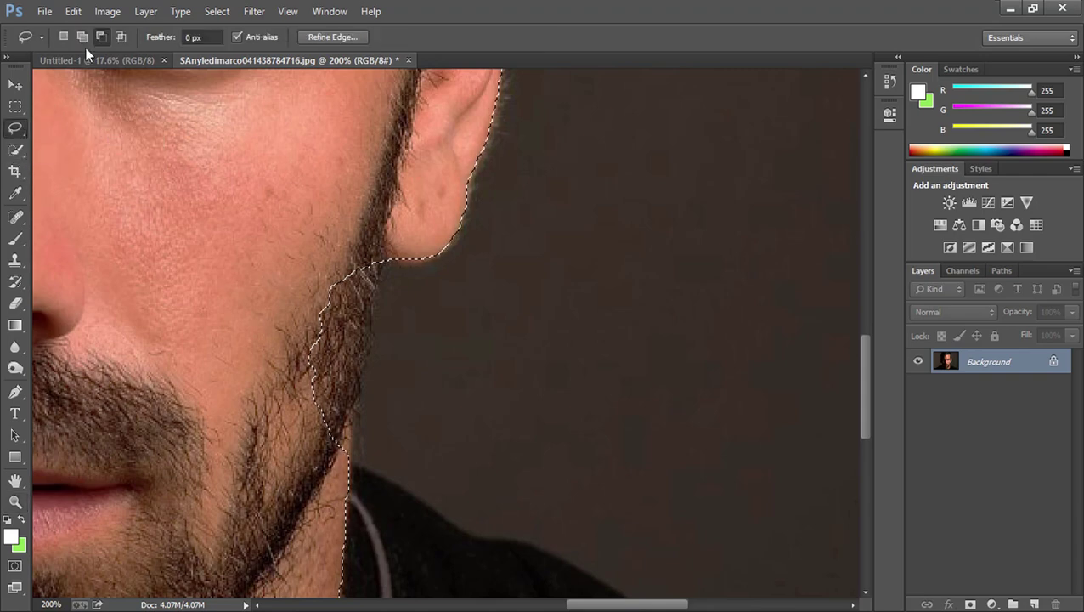
{"action": "left_click", "coordinate": [82, 36]}
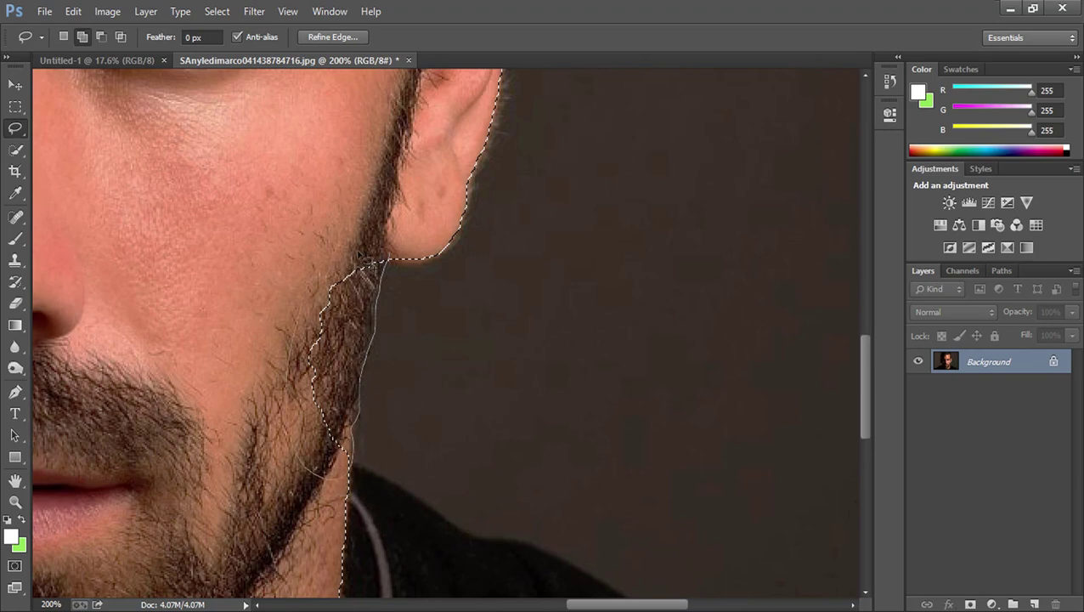
{"action": "left_click_drag", "start_coordinate": [394, 318], "coordinate": [391, 281]}
- Trace around the man's shoulder with the lasso to add it
{"action": "left_click_drag", "start_coordinate": [460, 176], "coordinate": [387, 508]}
{"action": "scroll", "coordinate": [357, 255], "scroll_direction": "down", "scroll_amount": 5}
{"action": "left_click_drag", "start_coordinate": [346, 375], "coordinate": [303, 261]}
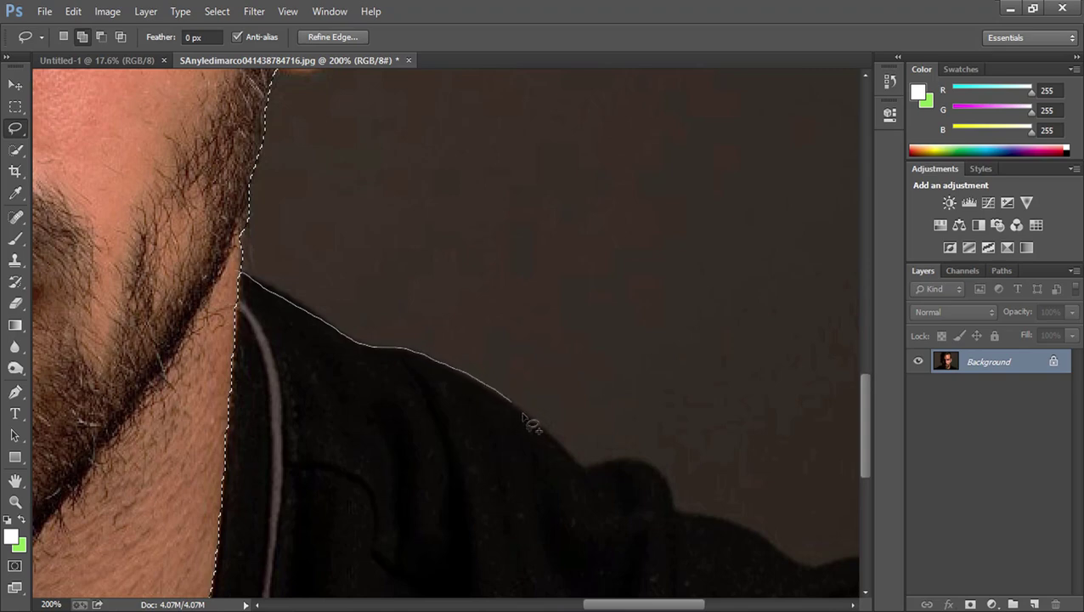
{"action": "left_click_drag", "start_coordinate": [586, 491], "coordinate": [184, 441]}
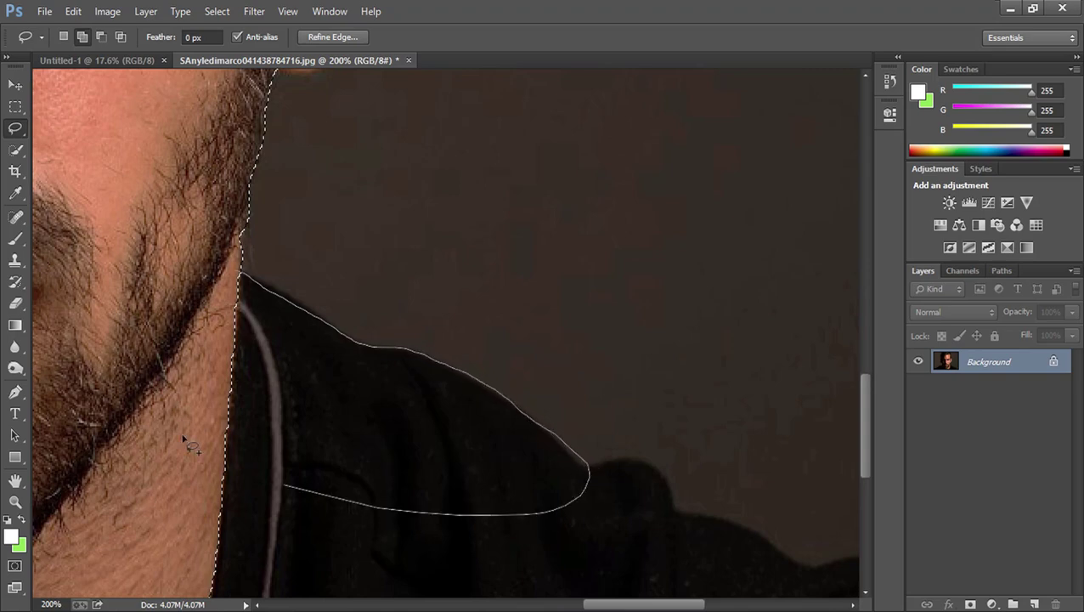
{"action": "left_click_drag", "start_coordinate": [245, 283], "coordinate": [241, 276]}
{"action": "scroll", "coordinate": [400, 363], "scroll_direction": "down", "scroll_amount": 3}
{"action": "scroll", "coordinate": [400, 363], "scroll_direction": "right", "scroll_amount": 5}
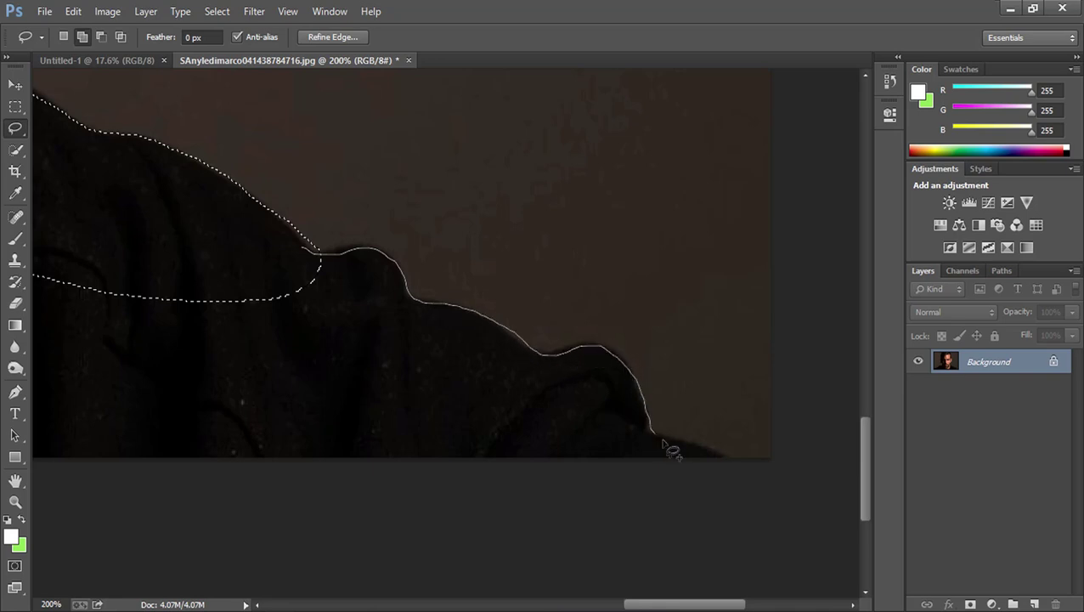
- Extend the selection along the bottom edge and jacket shoulder, then fit the image on screen
{"action": "mouse_move", "coordinate": [733, 462]}
{"action": "left_mouse_down"}
{"action": "mouse_move", "coordinate": [54, 533]}
{"action": "mouse_move", "coordinate": [635, 535]}
{"action": "left_mouse_up"}
{"action": "key", "text": "space"}
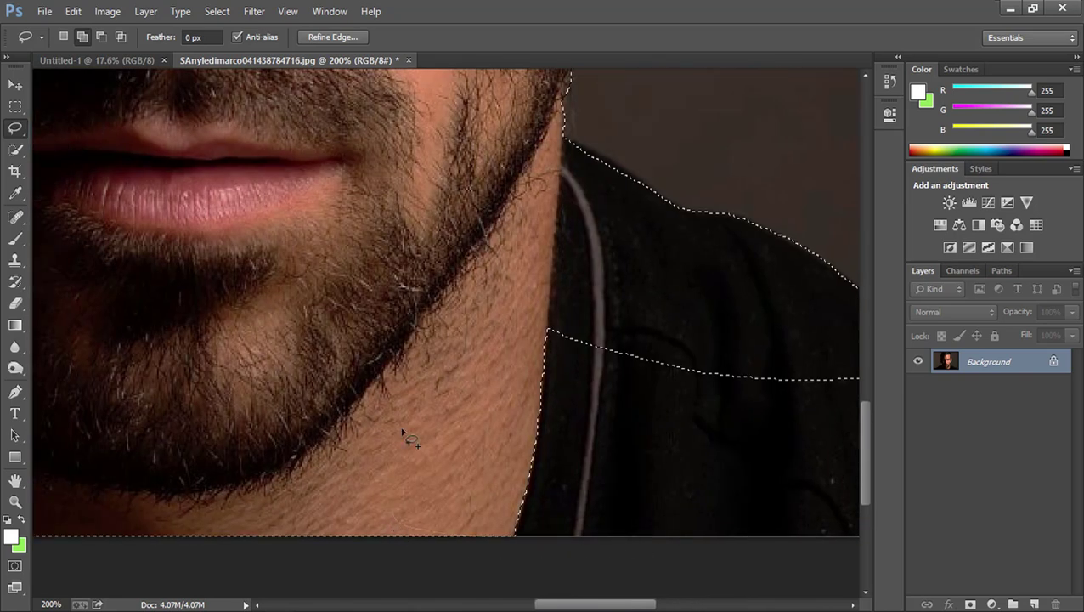
{"action": "mouse_move", "coordinate": [616, 333]}
{"action": "left_mouse_down"}
{"action": "mouse_move", "coordinate": [799, 321]}
{"action": "mouse_move", "coordinate": [501, 341]}
{"action": "mouse_move", "coordinate": [551, 353]}
{"action": "left_mouse_up"}
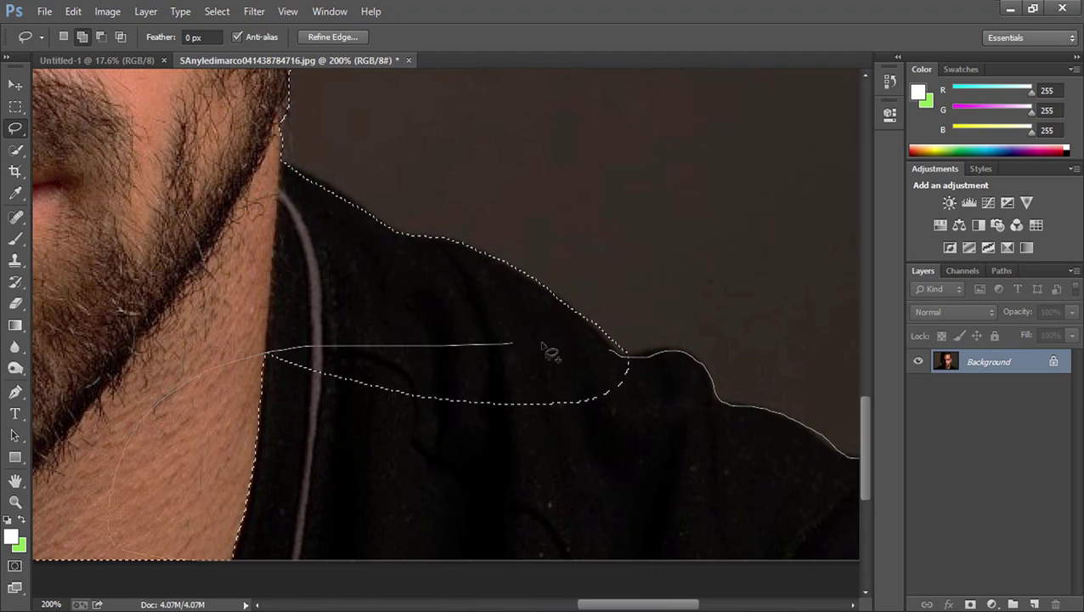
{"action": "left_click_drag", "start_coordinate": [622, 360], "coordinate": [599, 373]}
{"action": "key", "text": "space"}
{"action": "left_click_drag", "start_coordinate": [448, 409], "coordinate": [378, 240]}
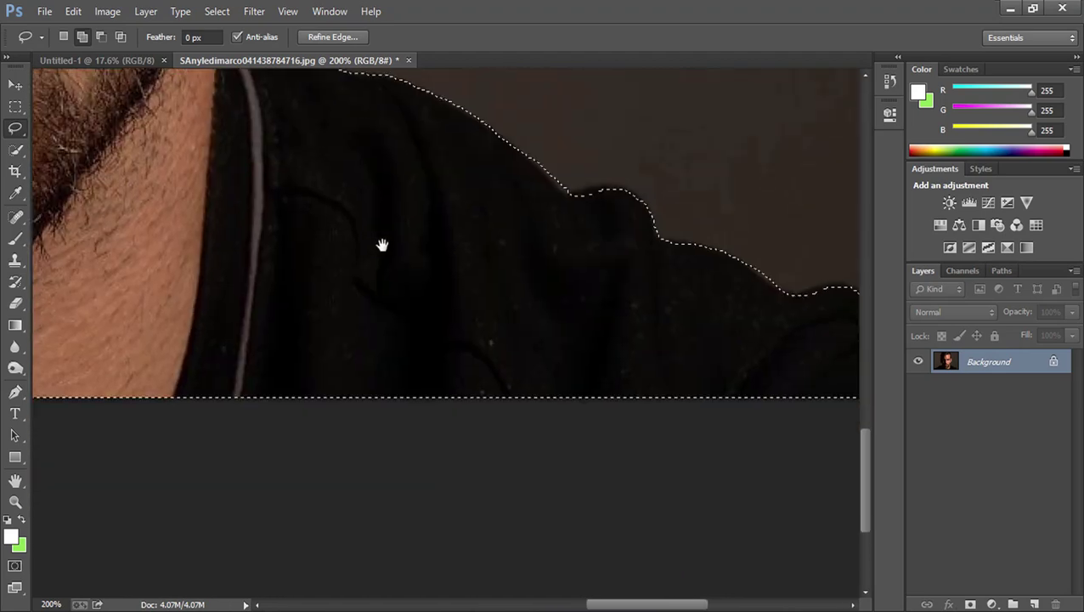
{"action": "key", "text": "ctrl+minus"}
{"action": "key", "text": "ctrl+0"}
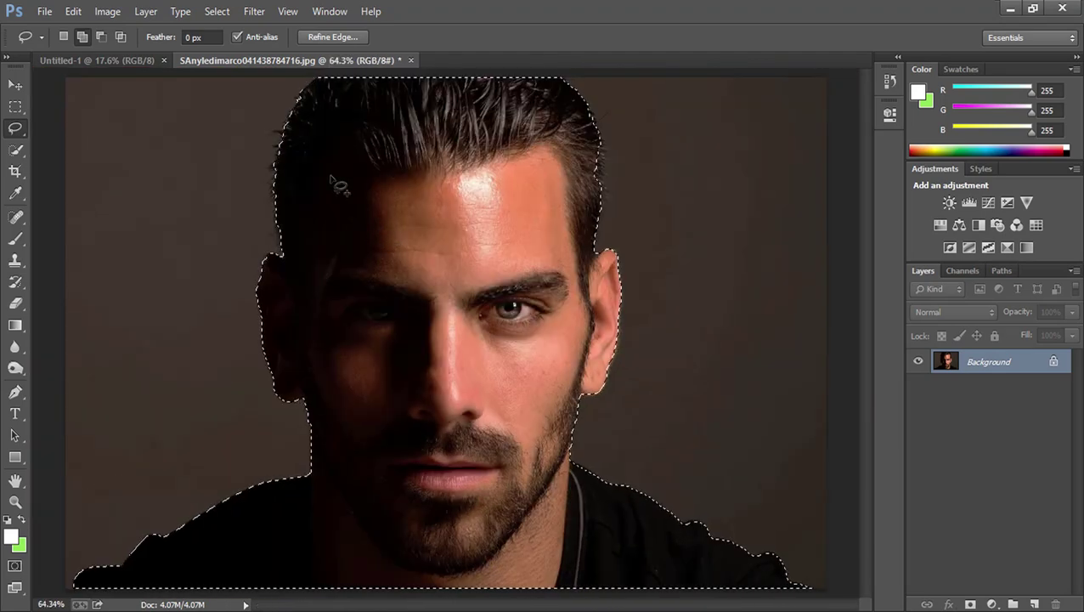
- In Refine Edge, brush the Refine Radius along the left and right hair edges
{"action": "left_click", "coordinate": [317, 36]}
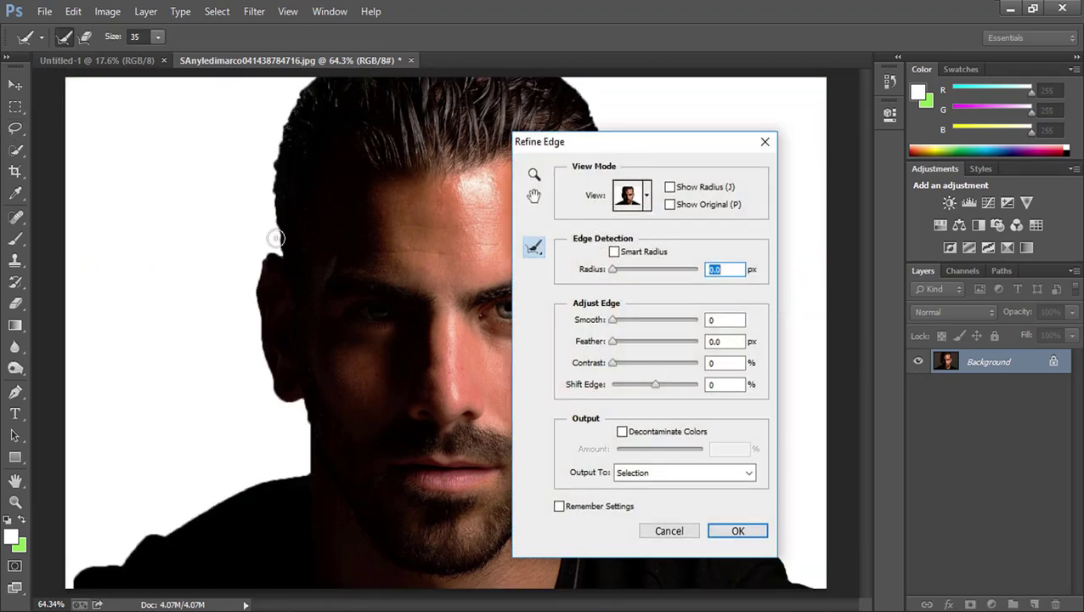
{"action": "left_click_drag", "start_coordinate": [272, 232], "coordinate": [266, 197]}
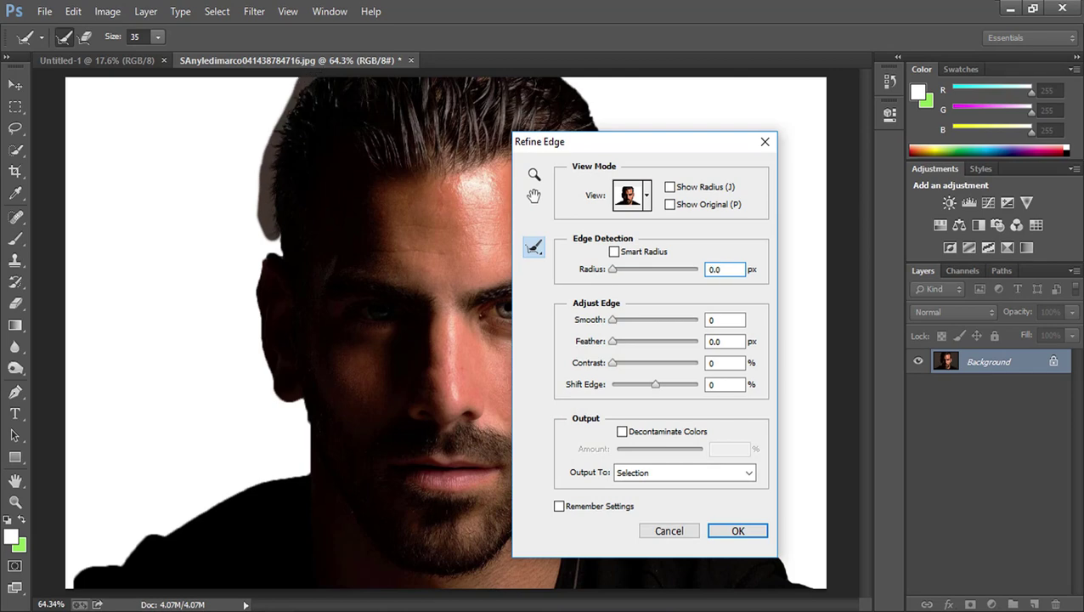
{"action": "left_click_drag", "start_coordinate": [595, 141], "coordinate": [291, 160]}
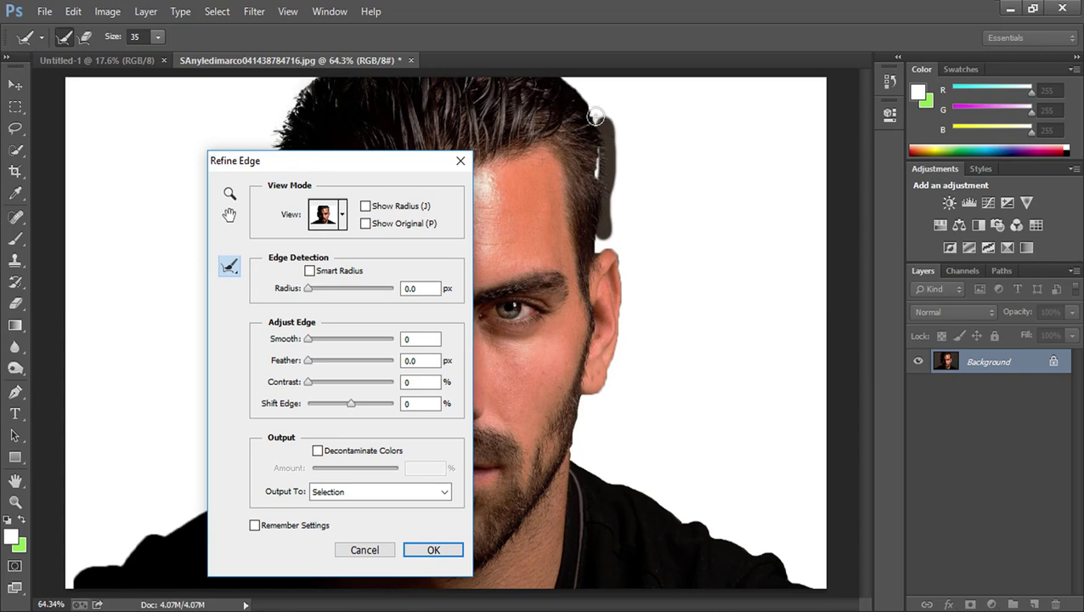
{"action": "left_click_drag", "start_coordinate": [568, 74], "coordinate": [569, 73]}
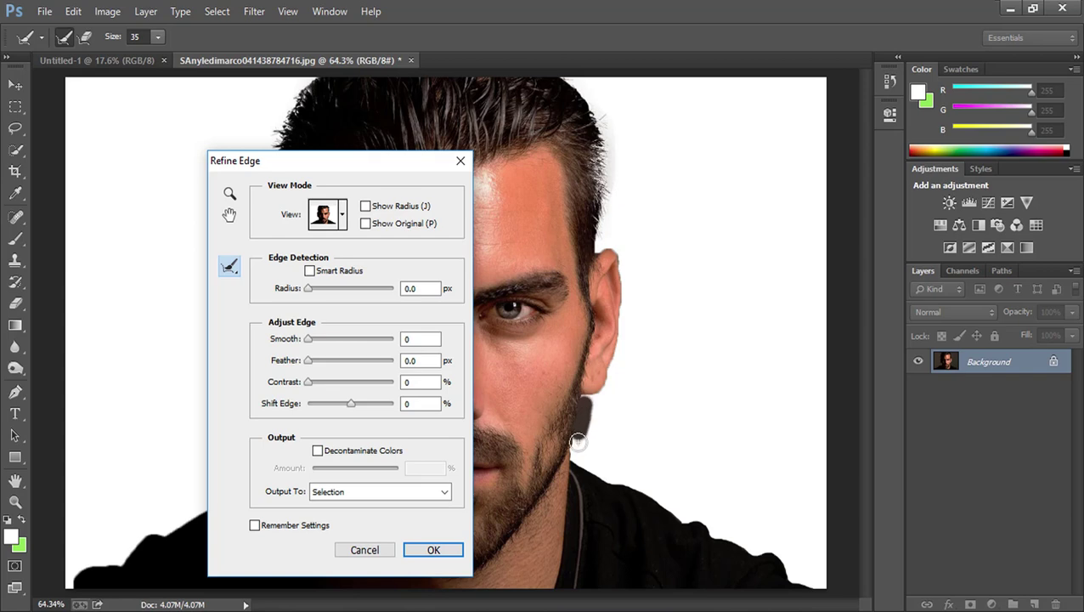
- Clear the leftover backdrop patches beside the neck and below the ear
{"action": "left_click_drag", "start_coordinate": [577, 446], "coordinate": [605, 453]}
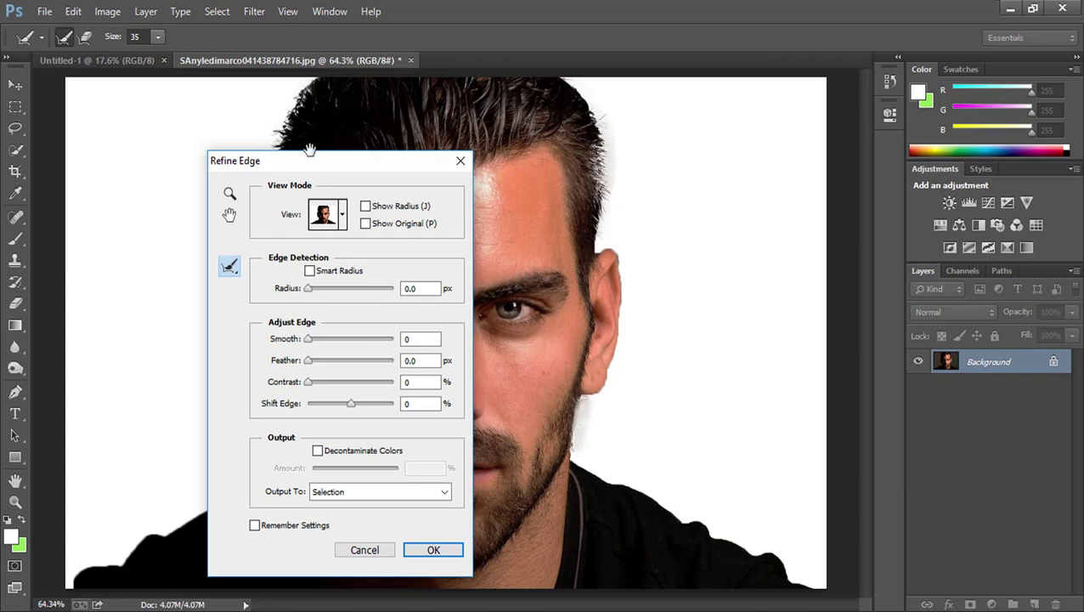
{"action": "left_click_drag", "start_coordinate": [310, 150], "coordinate": [675, 107]}
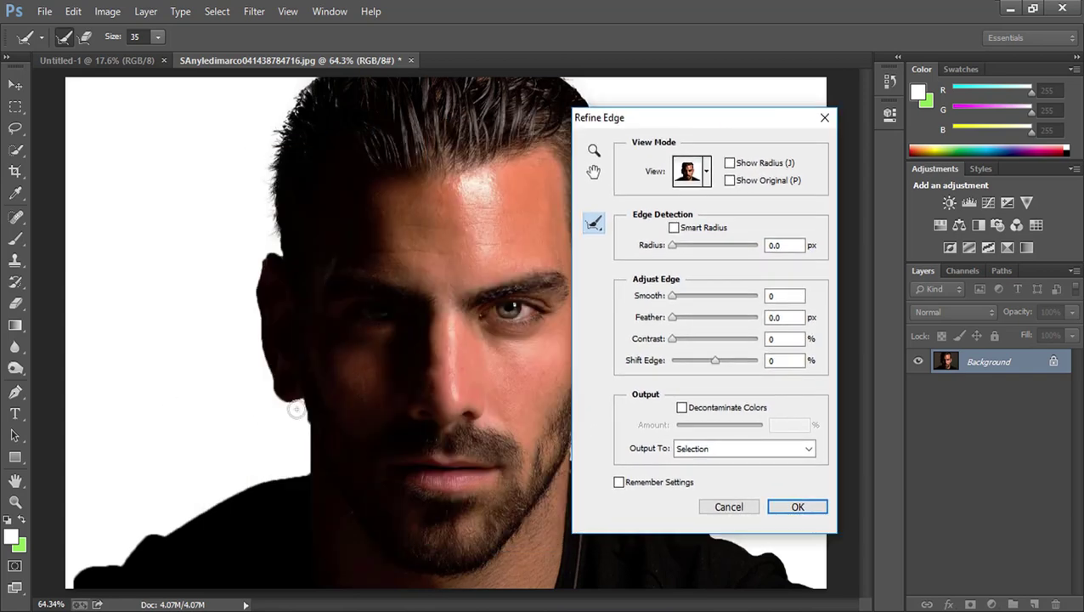
{"action": "left_click_drag", "start_coordinate": [304, 468], "coordinate": [288, 450]}
- Apply Refine Edge, duplicate the Background layer and add a layer mask from the selection
{"action": "left_click", "coordinate": [797, 505]}
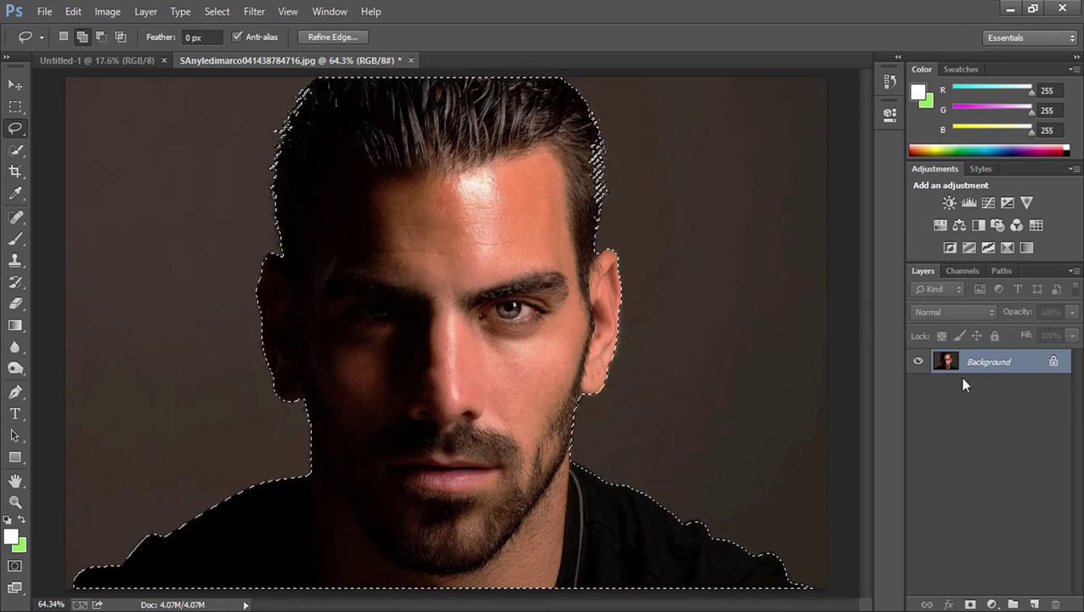
{"action": "left_click_drag", "start_coordinate": [982, 363], "coordinate": [1033, 603]}
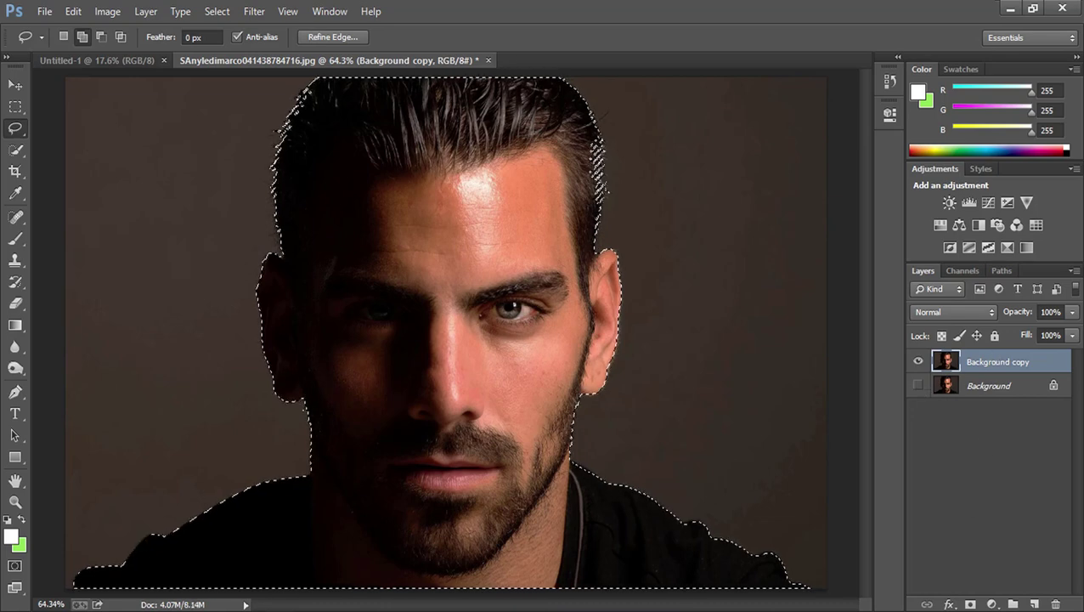
{"action": "left_click", "coordinate": [971, 604]}
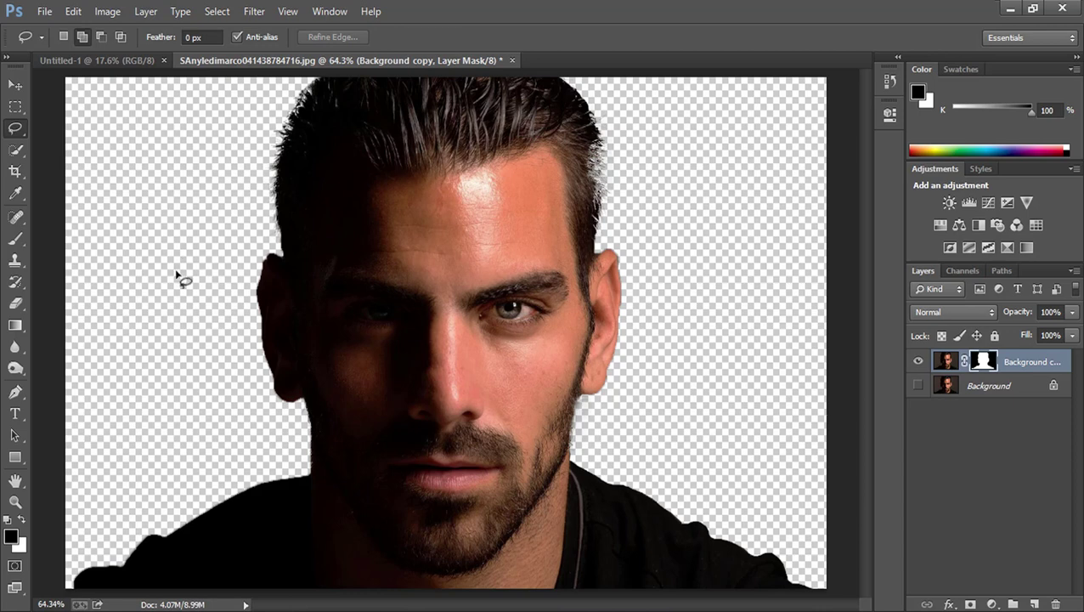
- Zoom to 300% on the ear and hairline above it
{"action": "left_click", "coordinate": [15, 503]}
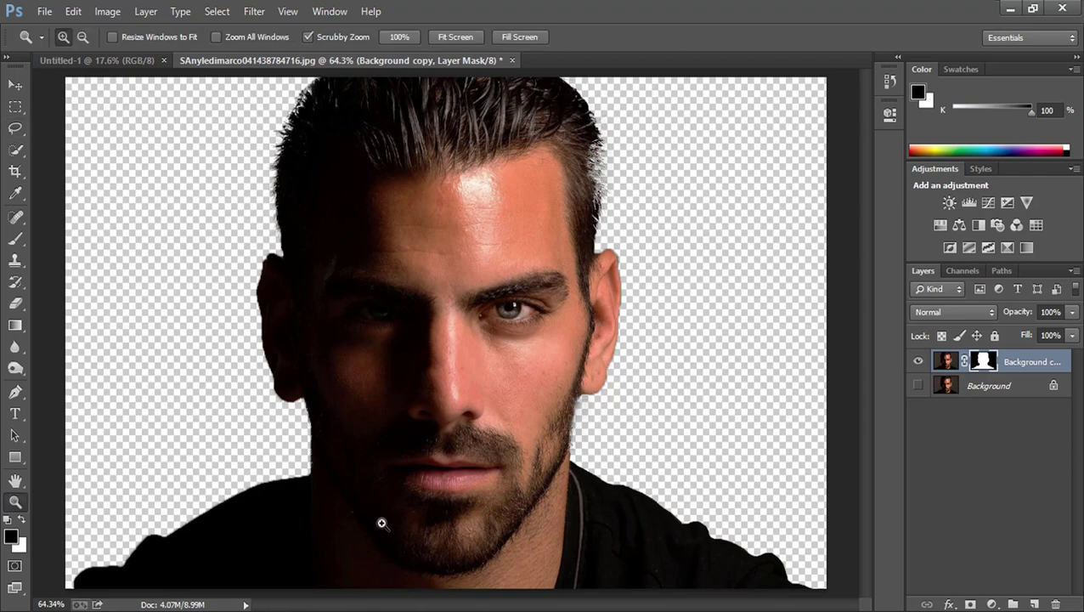
{"action": "left_click", "coordinate": [513, 414], "text": "alt"}
{"action": "left_click", "coordinate": [549, 356]}
{"action": "left_click", "coordinate": [549, 355]}
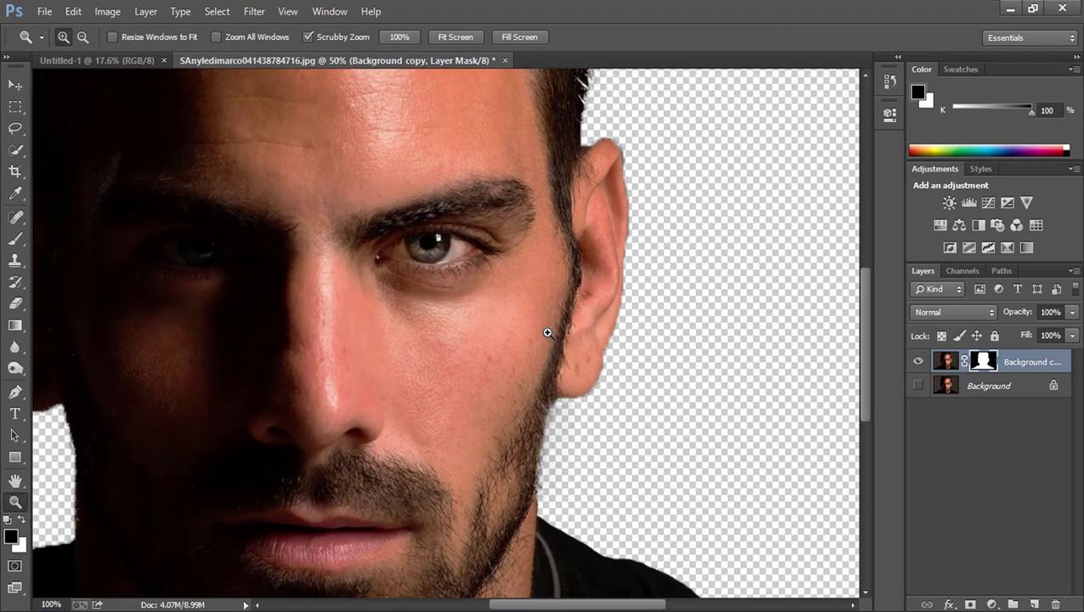
{"action": "left_click", "coordinate": [551, 332]}
{"action": "left_click_drag", "start_coordinate": [568, 312], "coordinate": [403, 528]}
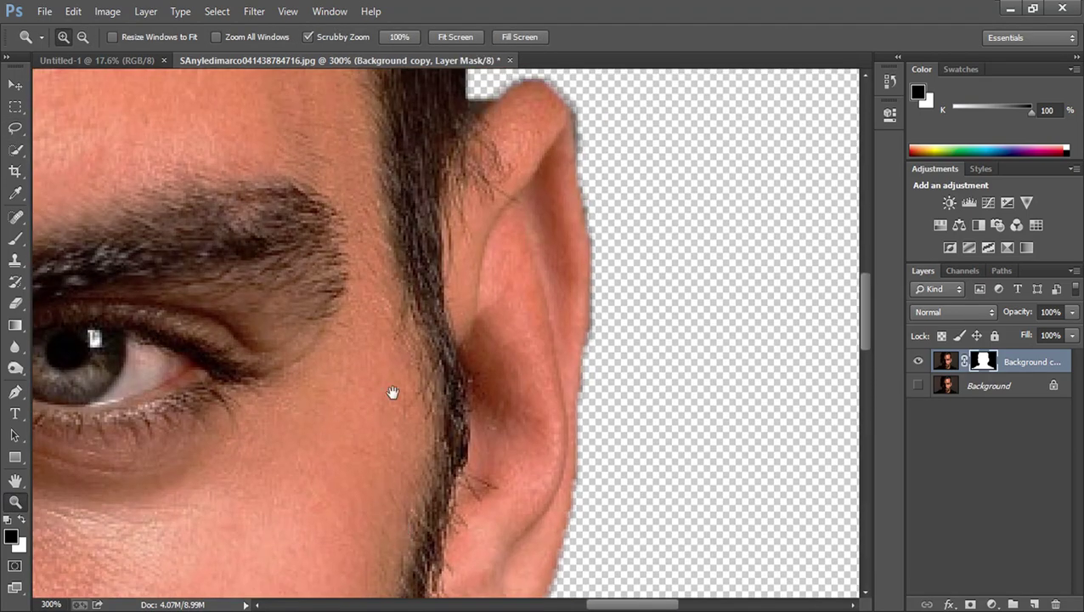
{"action": "left_click_drag", "start_coordinate": [393, 392], "coordinate": [382, 438]}
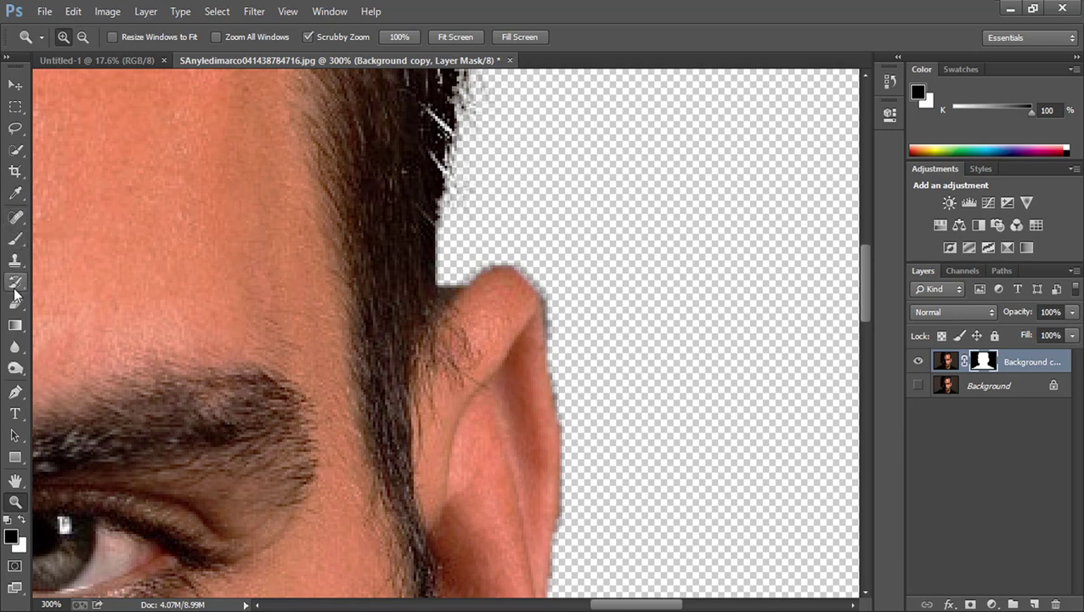
- Paint black on the mask with a small brush around the ear, jaw and neck
{"action": "left_click_drag", "start_coordinate": [16, 303], "coordinate": [64, 298]}
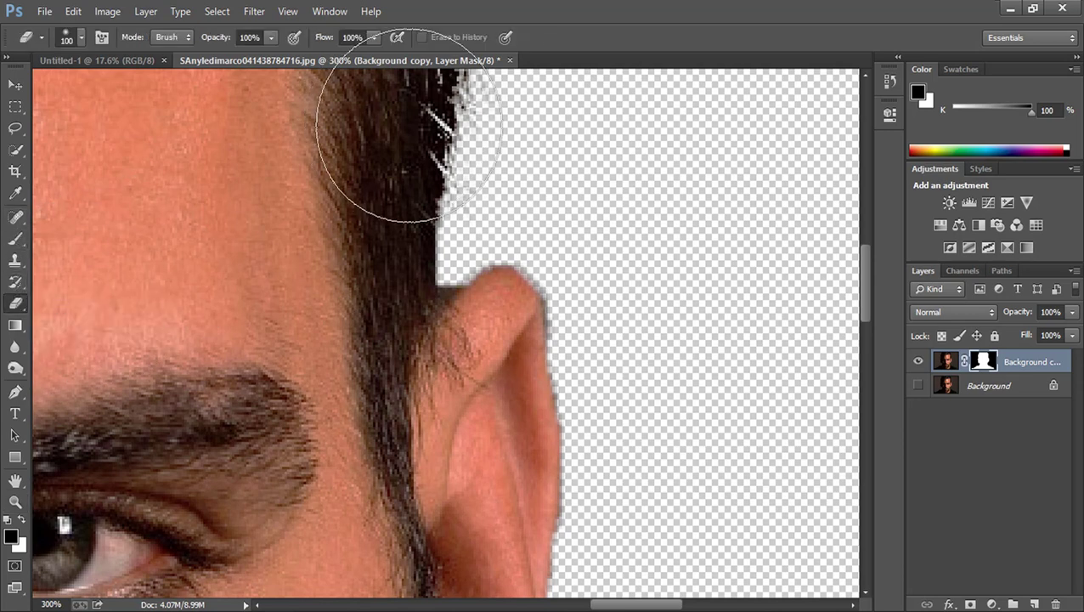
{"action": "key", "text": "bracketleft"}
{"action": "key", "text": "bracketleft"}
{"action": "key", "text": "bracketleft"}
{"action": "key", "text": "bracketleft"}
{"action": "key", "text": "bracketleft"}
{"action": "key", "text": "bracketleft"}
{"action": "key", "text": "bracketleft"}
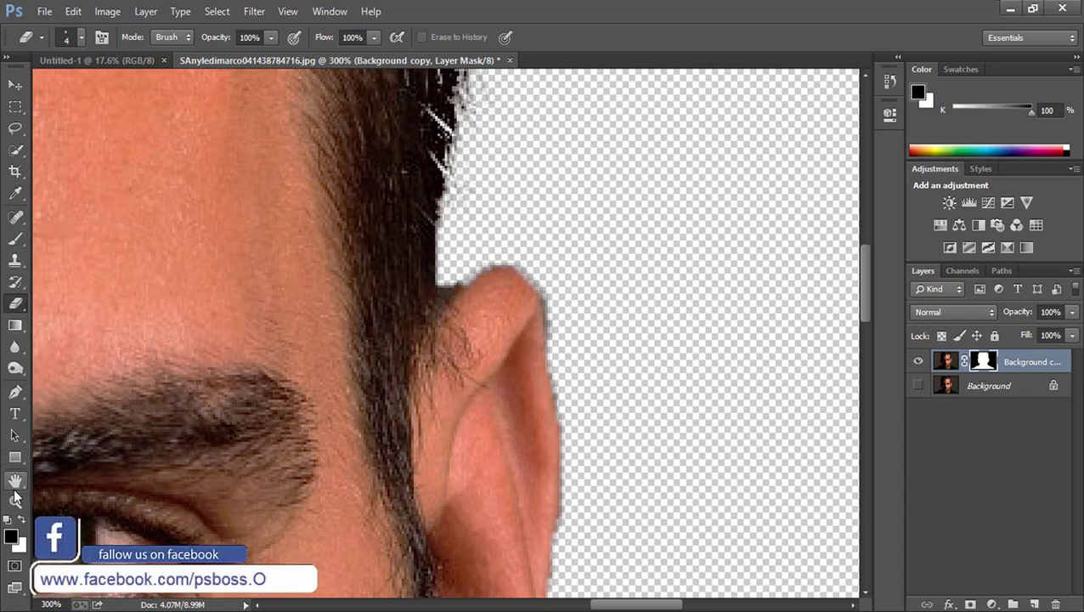
{"action": "left_click", "coordinate": [22, 520]}
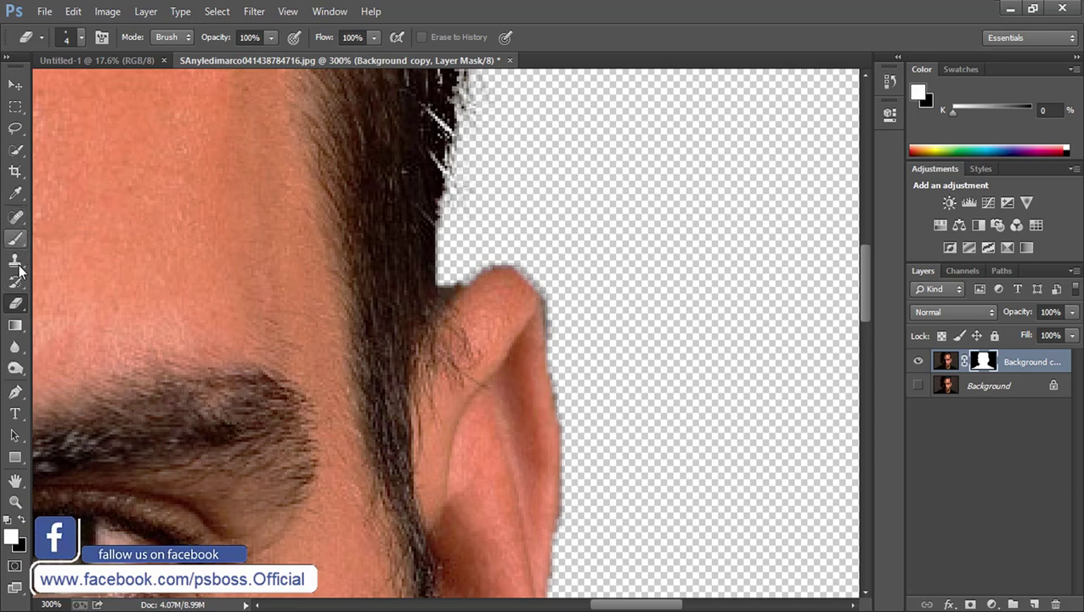
{"action": "left_click", "coordinate": [15, 238]}
{"action": "left_click", "coordinate": [72, 233]}
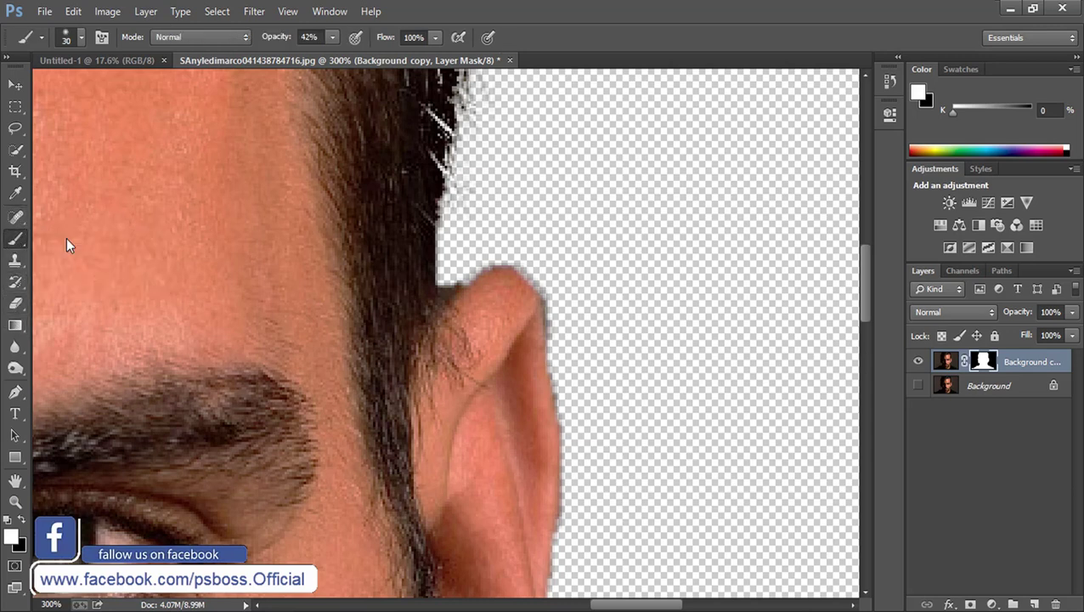
{"action": "key", "text": "bracketleft"}
{"action": "key", "text": "bracketleft"}
{"action": "key", "text": "bracketleft"}
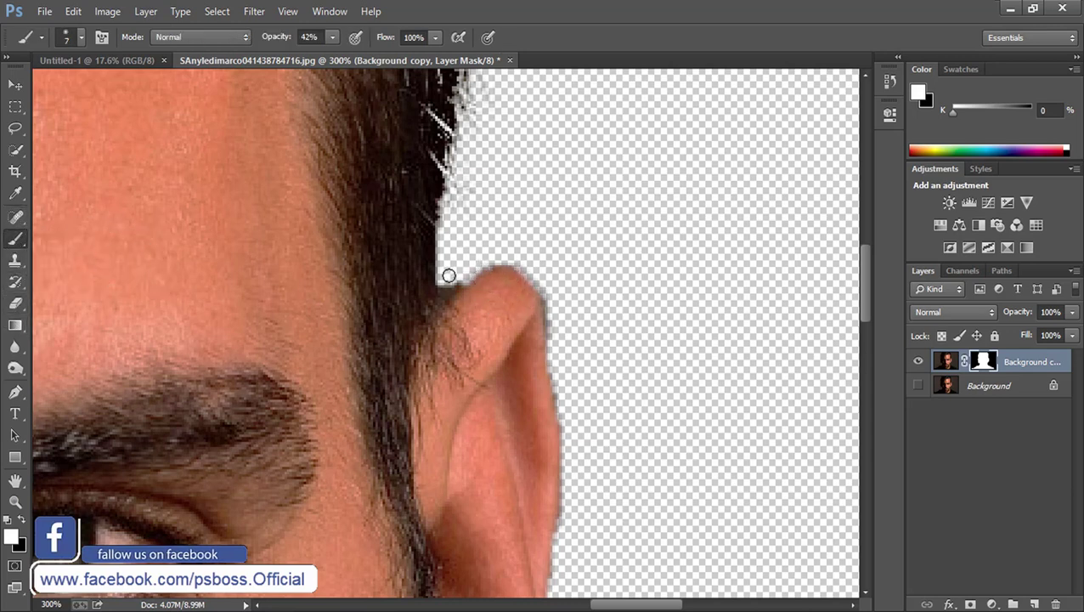
{"action": "left_click", "coordinate": [21, 519]}
{"action": "key", "text": "bracketleft"}
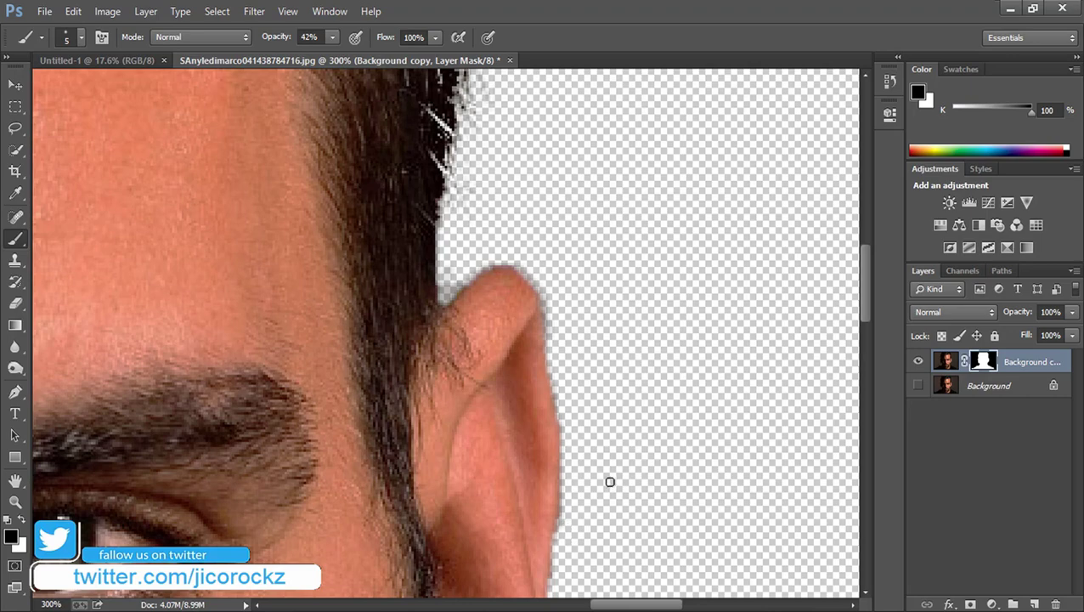
{"action": "mouse_move", "coordinate": [610, 481]}
{"action": "left_mouse_down"}
{"action": "mouse_move", "coordinate": [559, 252]}
{"action": "mouse_move", "coordinate": [519, 234]}
{"action": "left_mouse_up"}
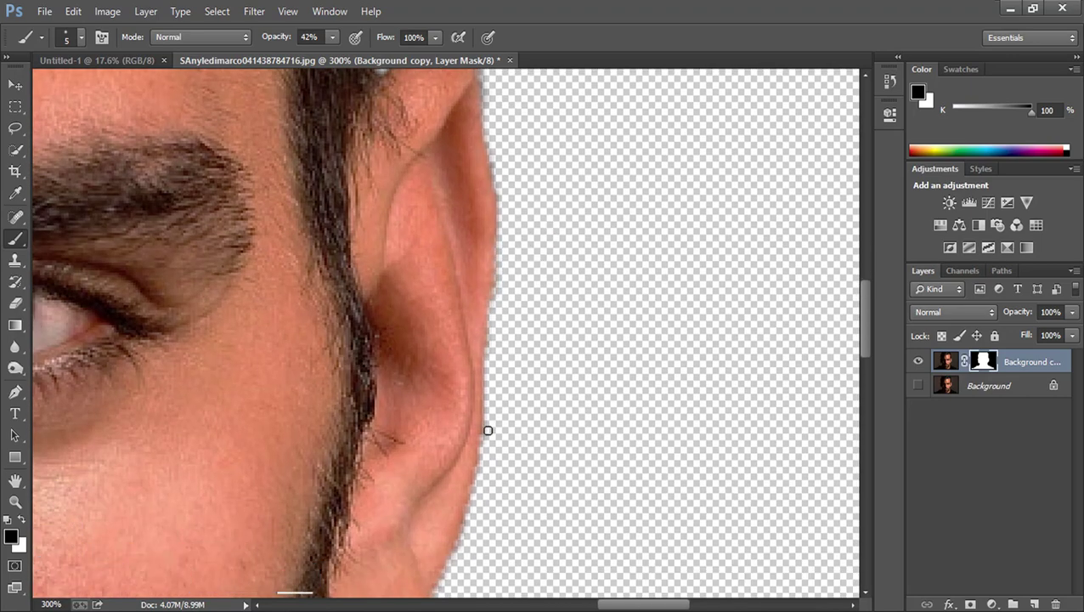
{"action": "mouse_move", "coordinate": [564, 424]}
{"action": "left_mouse_down"}
{"action": "mouse_move", "coordinate": [518, 251]}
{"action": "mouse_move", "coordinate": [528, 205]}
{"action": "left_mouse_up"}
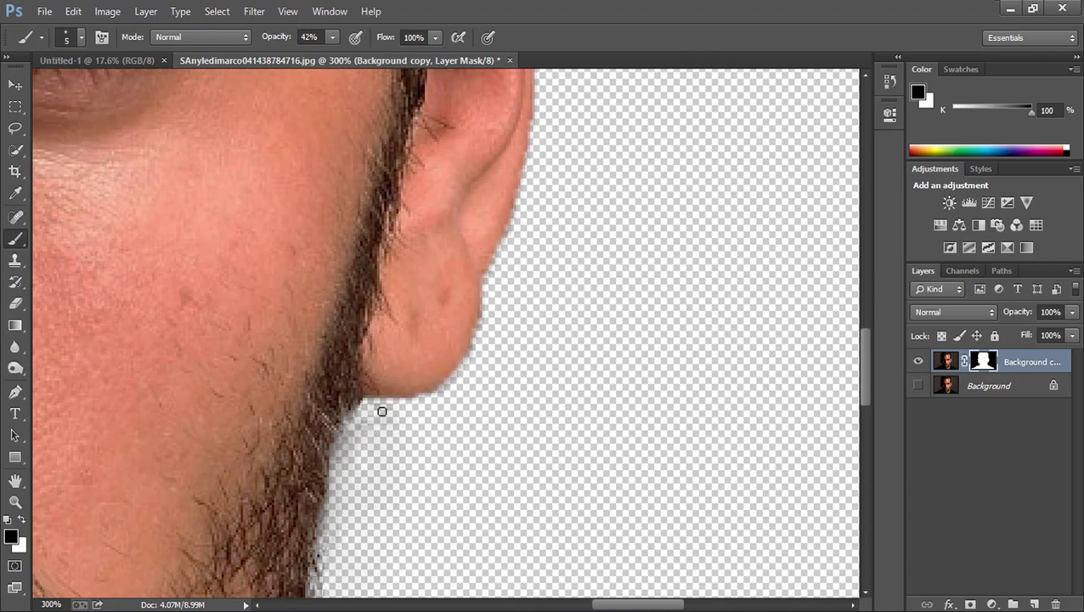
{"action": "left_click_drag", "start_coordinate": [438, 512], "coordinate": [436, 214]}
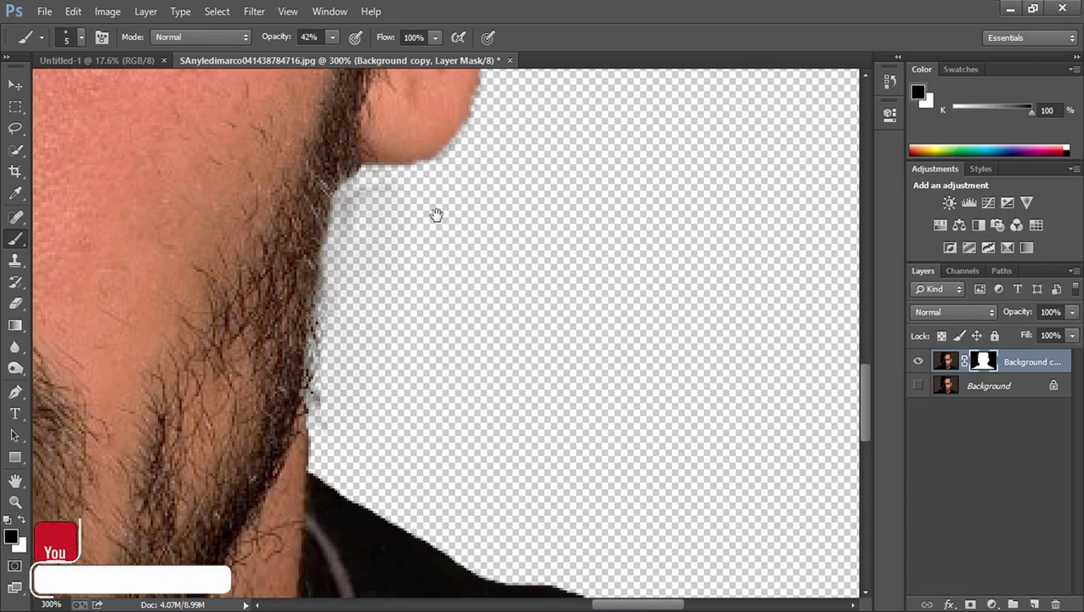
{"action": "key", "text": "ctrl+0"}
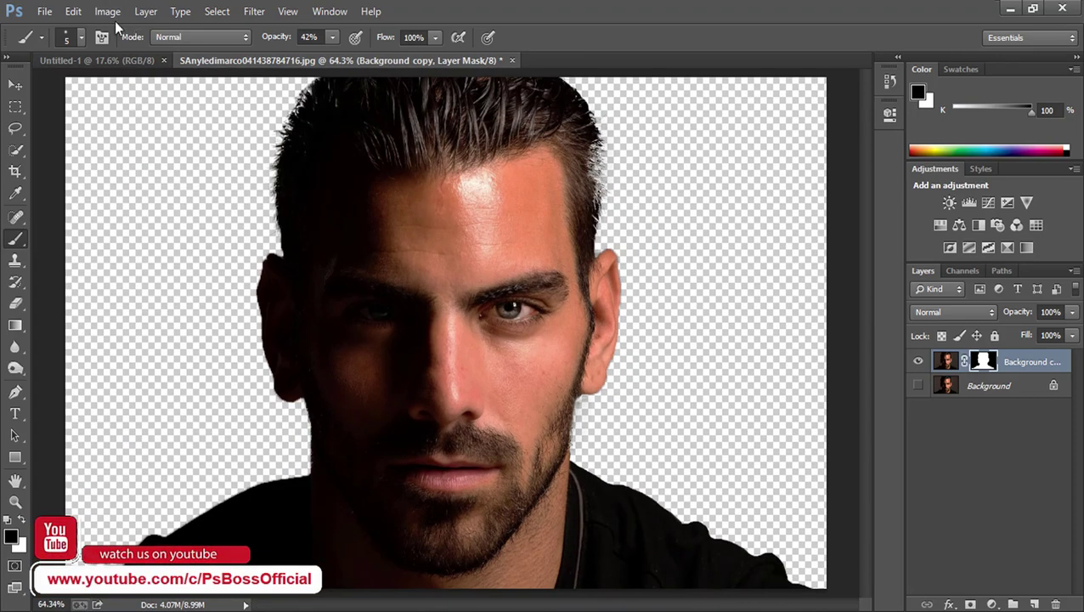
- Load the mask as a selection and paint white with a size-90 brush to restore hair strands
{"action": "left_click", "coordinate": [986, 362], "text": "ctrl"}
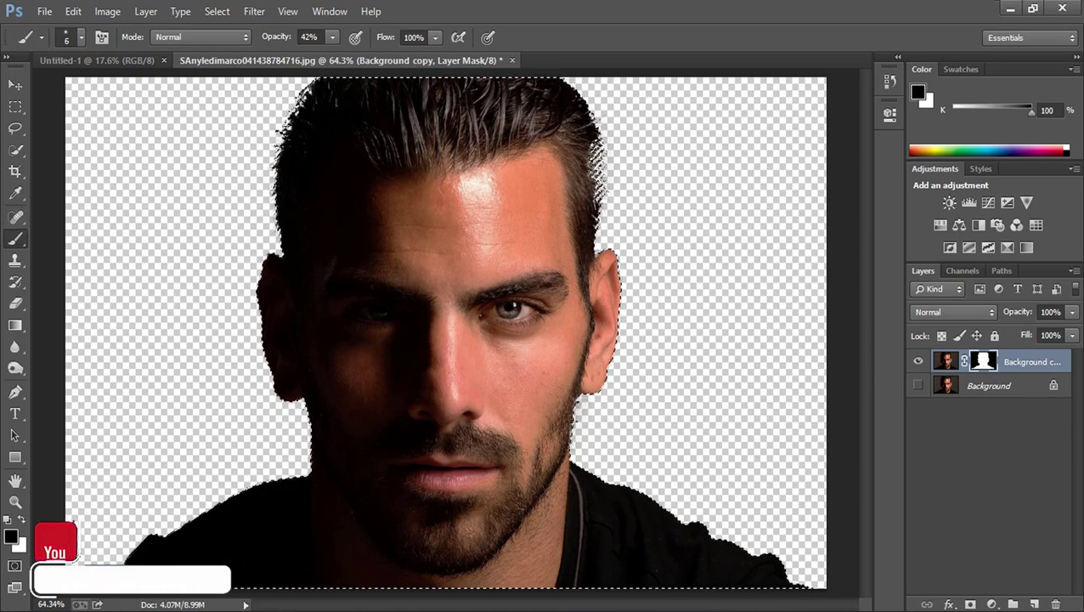
{"action": "key", "text": "bracketright"}
{"action": "key", "text": "bracketright"}
{"action": "key", "text": "bracketright"}
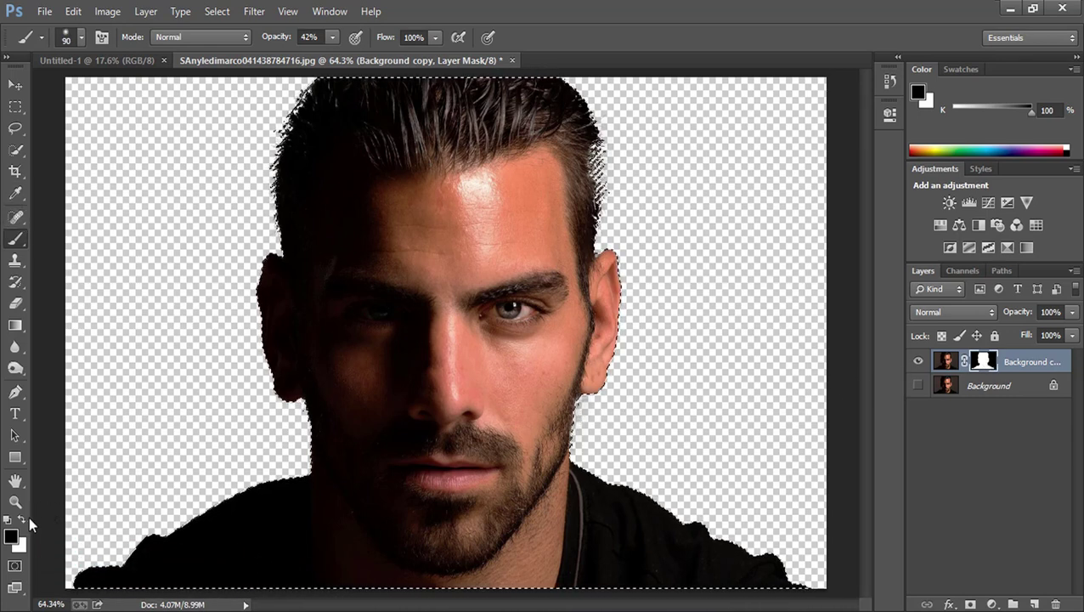
{"action": "left_click", "coordinate": [23, 518]}
{"action": "left_click_drag", "start_coordinate": [600, 201], "coordinate": [602, 170]}
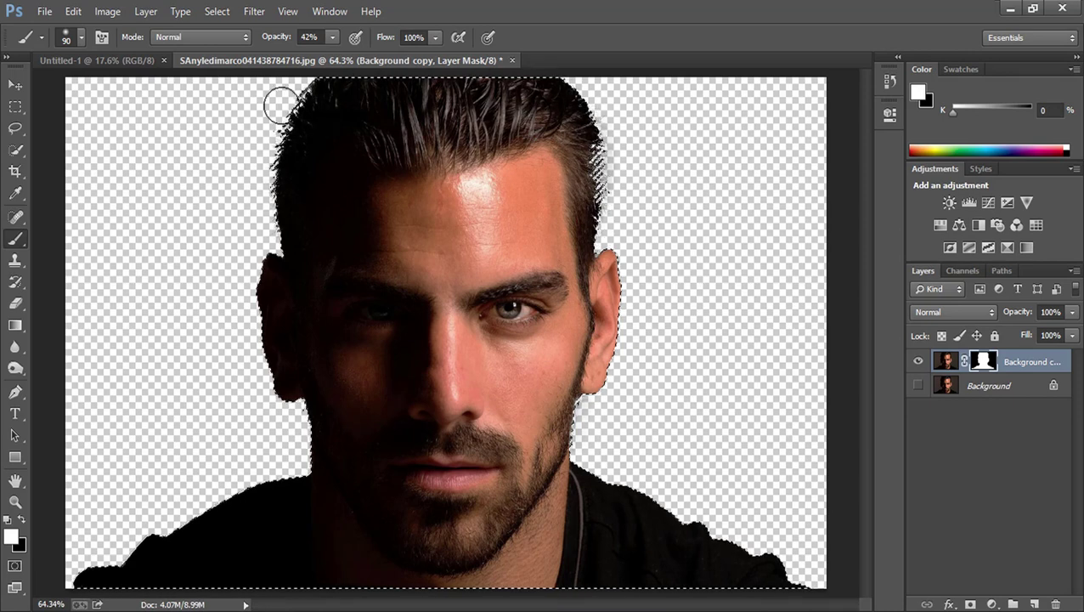
{"action": "left_click_drag", "start_coordinate": [281, 105], "coordinate": [299, 96]}
{"action": "key", "text": "ctrl+d"}
- Move the cutout into Untitled-1 and scale it to about three times its size
{"action": "left_click", "coordinate": [16, 86]}
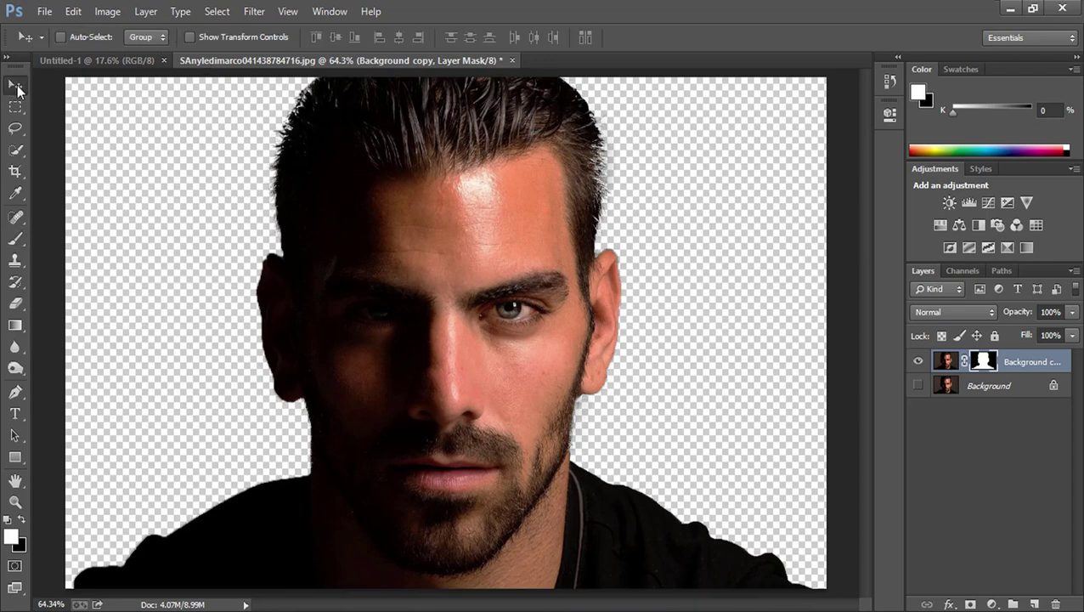
{"action": "mouse_move", "coordinate": [458, 202]}
{"action": "left_mouse_down"}
{"action": "mouse_move", "coordinate": [114, 62]}
{"action": "mouse_move", "coordinate": [382, 348]}
{"action": "mouse_move", "coordinate": [422, 355]}
{"action": "left_mouse_up"}
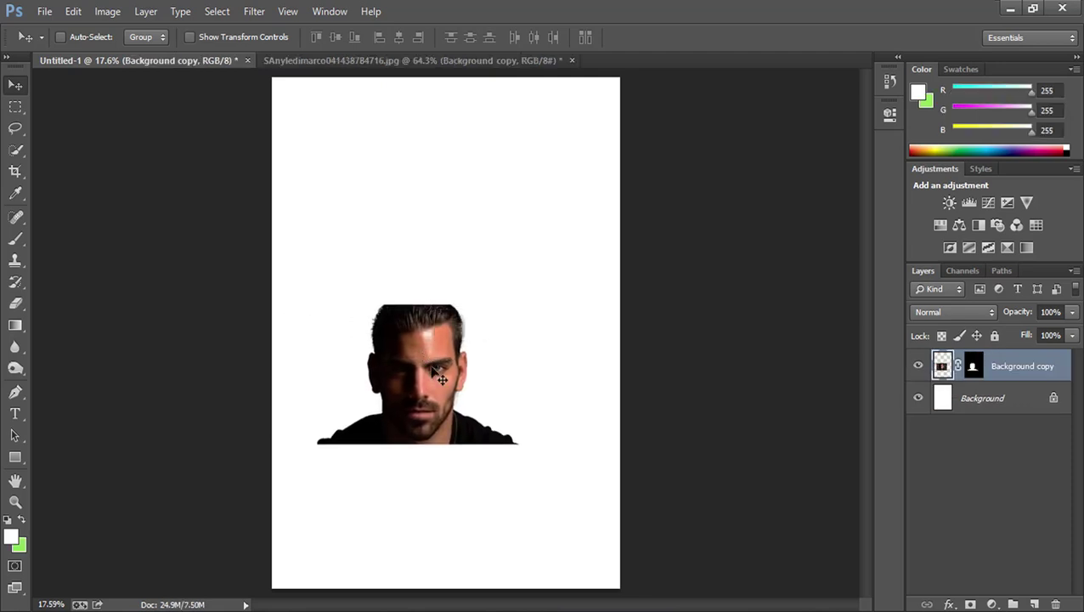
{"action": "key", "text": "ctrl+t"}
{"action": "left_click_drag", "start_coordinate": [553, 473], "coordinate": [735, 586]}
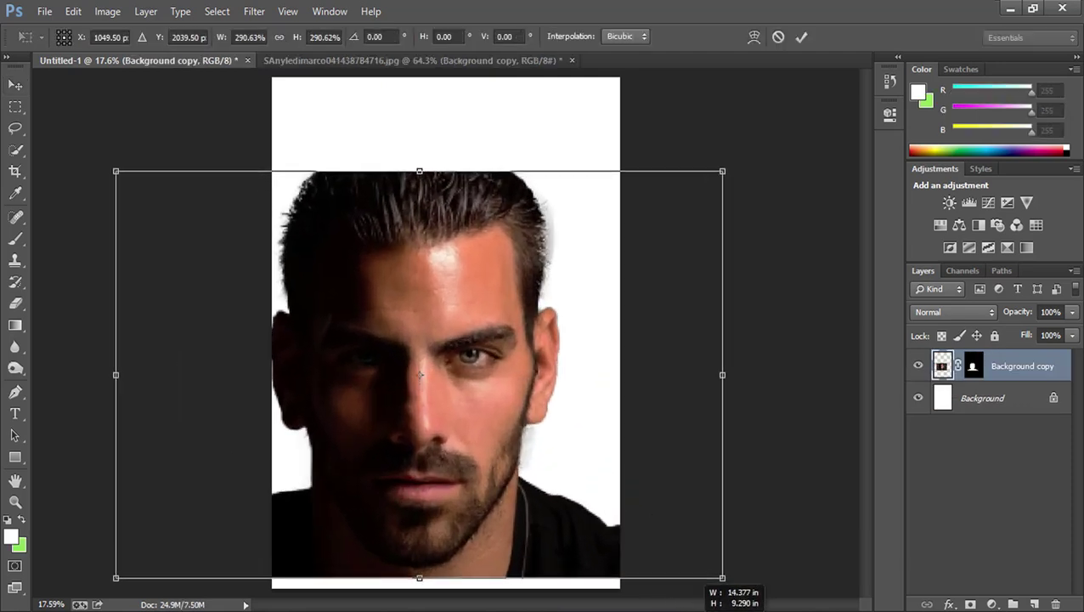
{"action": "mouse_move", "coordinate": [447, 365]}
{"action": "left_mouse_down"}
{"action": "mouse_move", "coordinate": [467, 367]}
{"action": "mouse_move", "coordinate": [483, 276]}
{"action": "left_mouse_up"}
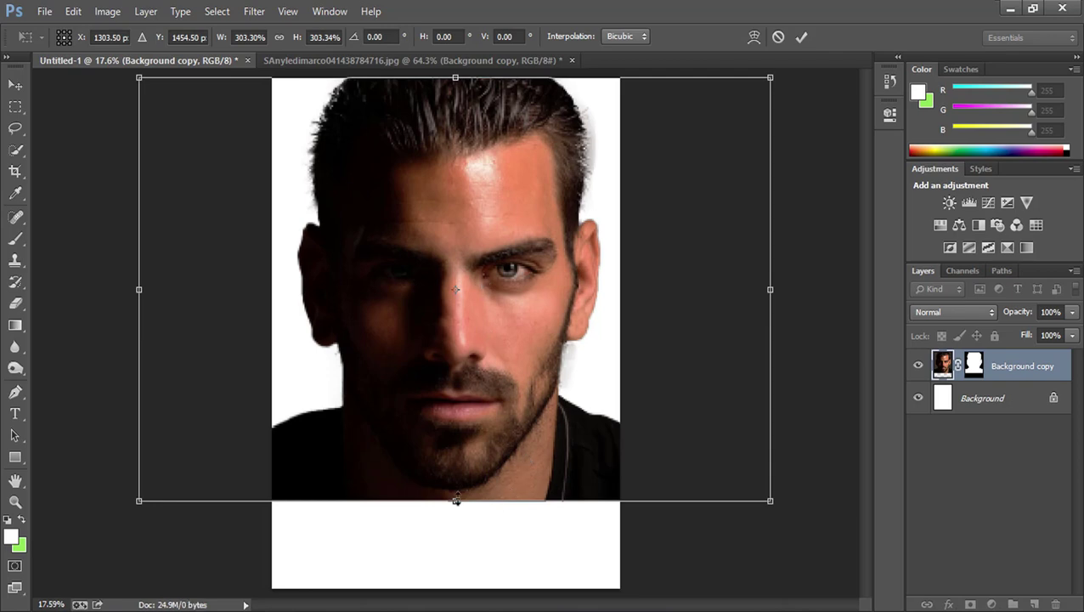
- Fine-tune the face to about 323% and recentre it, then commit the transform
{"action": "left_click_drag", "start_coordinate": [456, 500], "coordinate": [457, 513]}
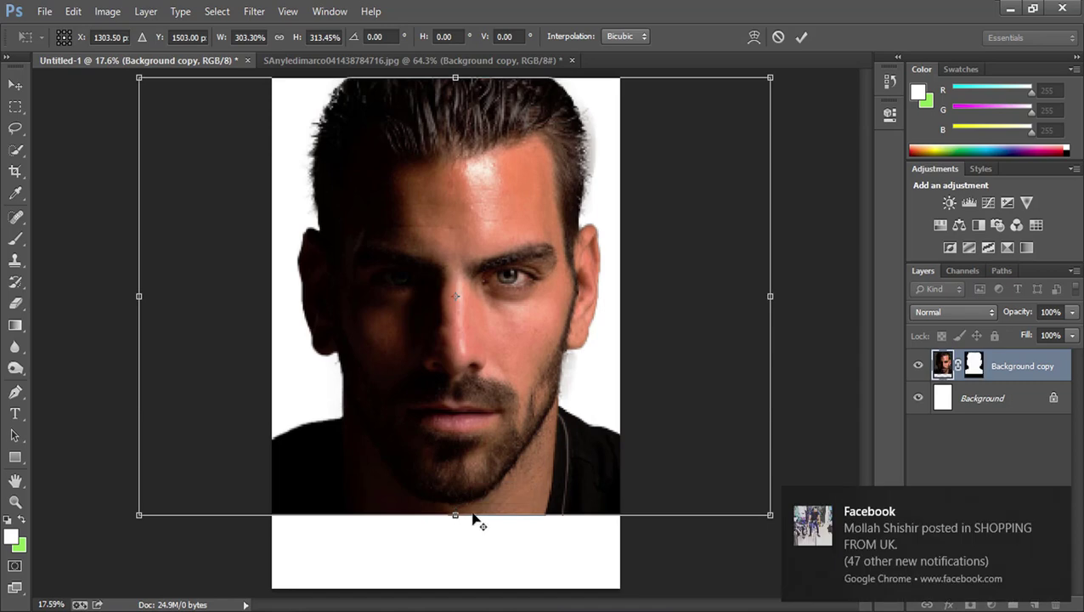
{"action": "left_click_drag", "start_coordinate": [457, 515], "coordinate": [456, 509]}
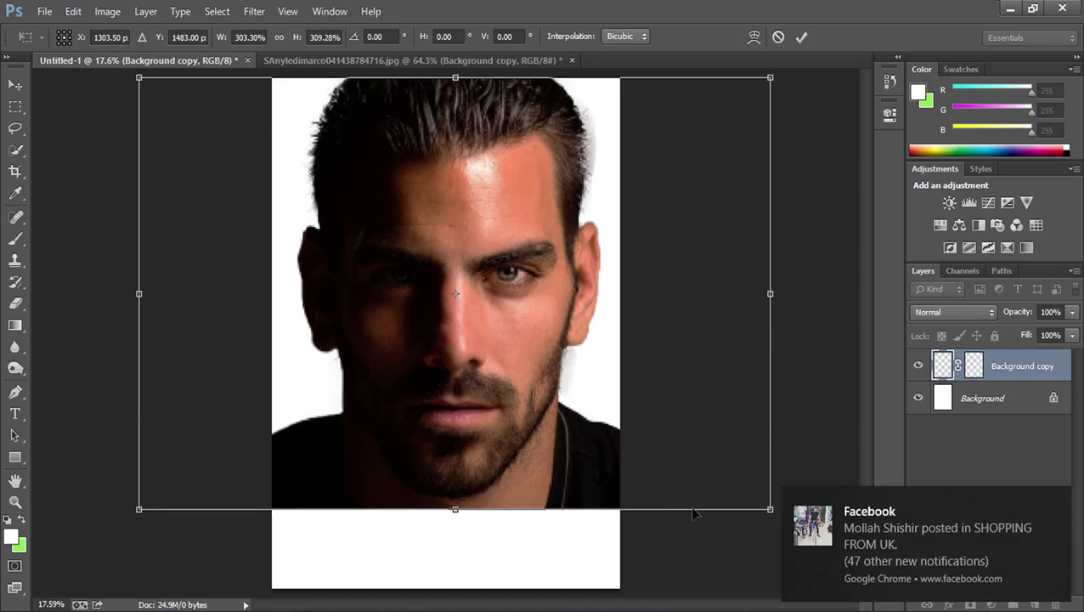
{"action": "left_click_drag", "start_coordinate": [763, 507], "coordinate": [793, 516]}
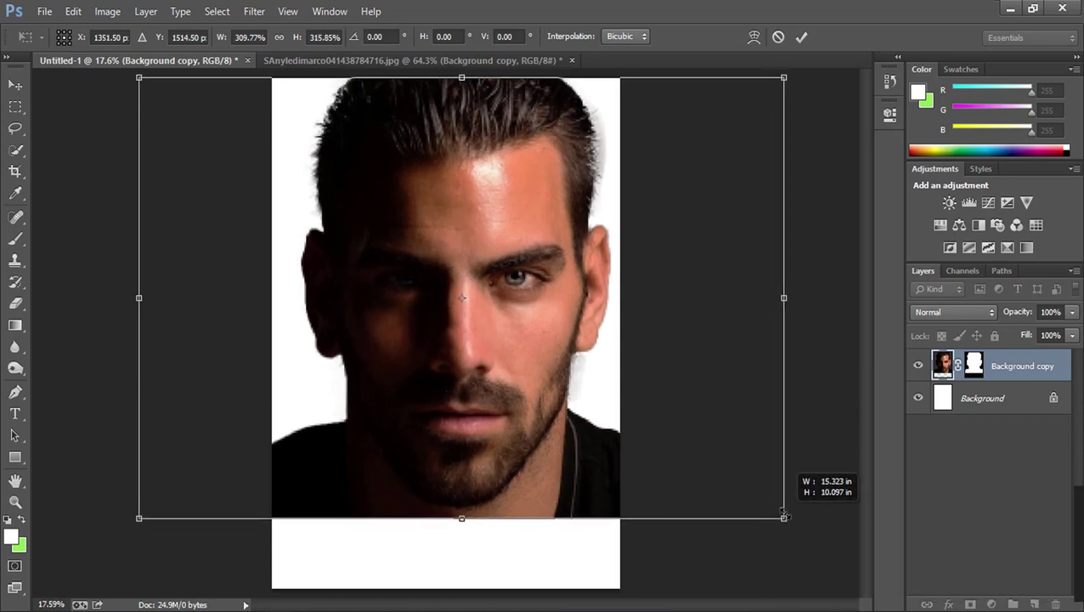
{"action": "left_click_drag", "start_coordinate": [457, 367], "coordinate": [446, 364]}
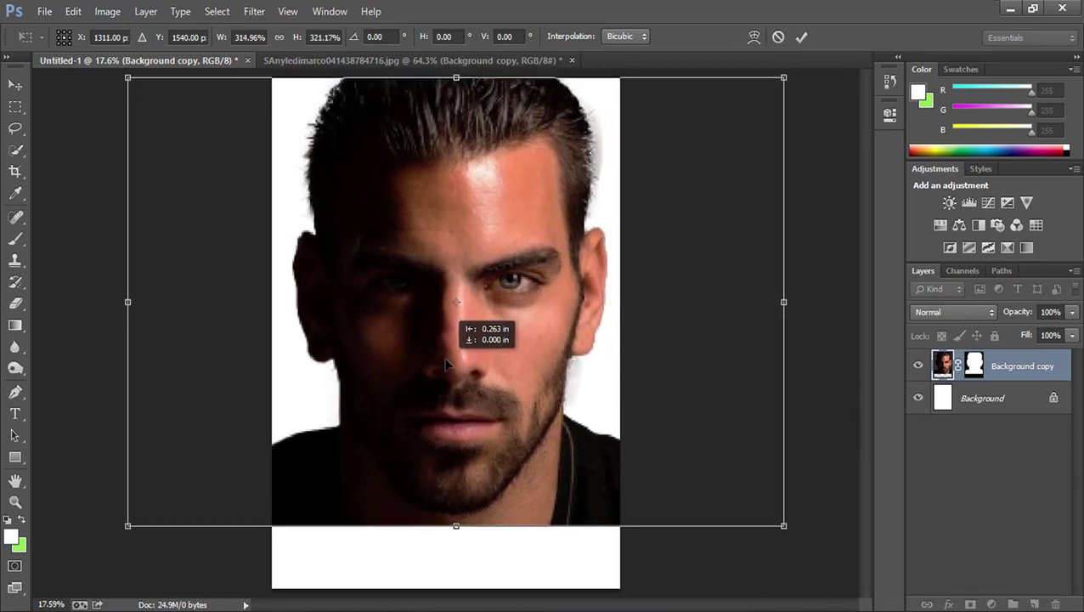
{"action": "left_click_drag", "start_coordinate": [446, 364], "coordinate": [445, 364]}
{"action": "left_click_drag", "start_coordinate": [783, 526], "coordinate": [787, 537]}
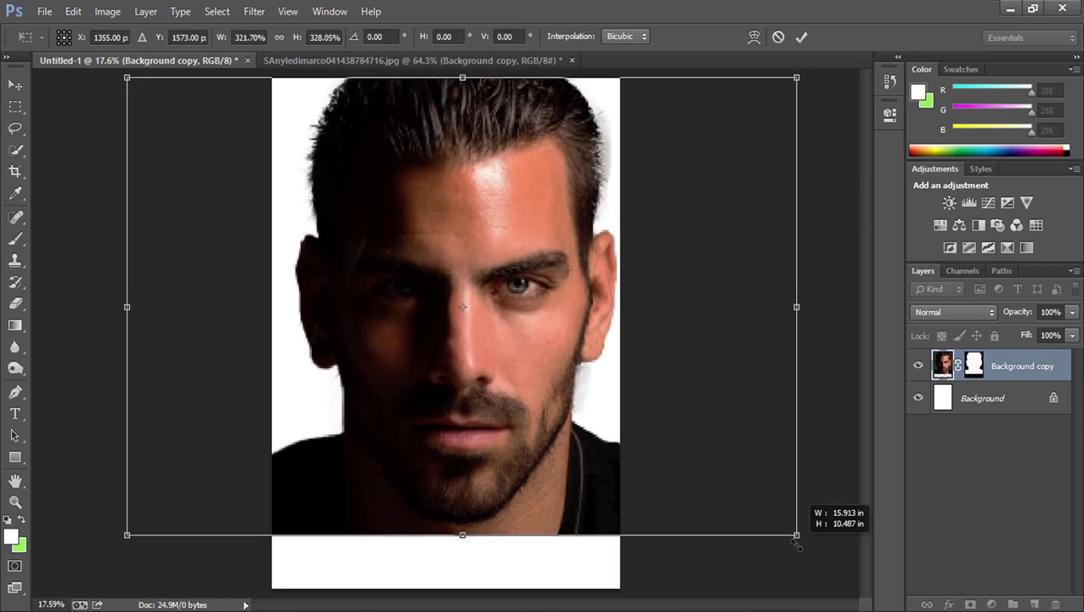
{"action": "left_click_drag", "start_coordinate": [485, 447], "coordinate": [472, 452]}
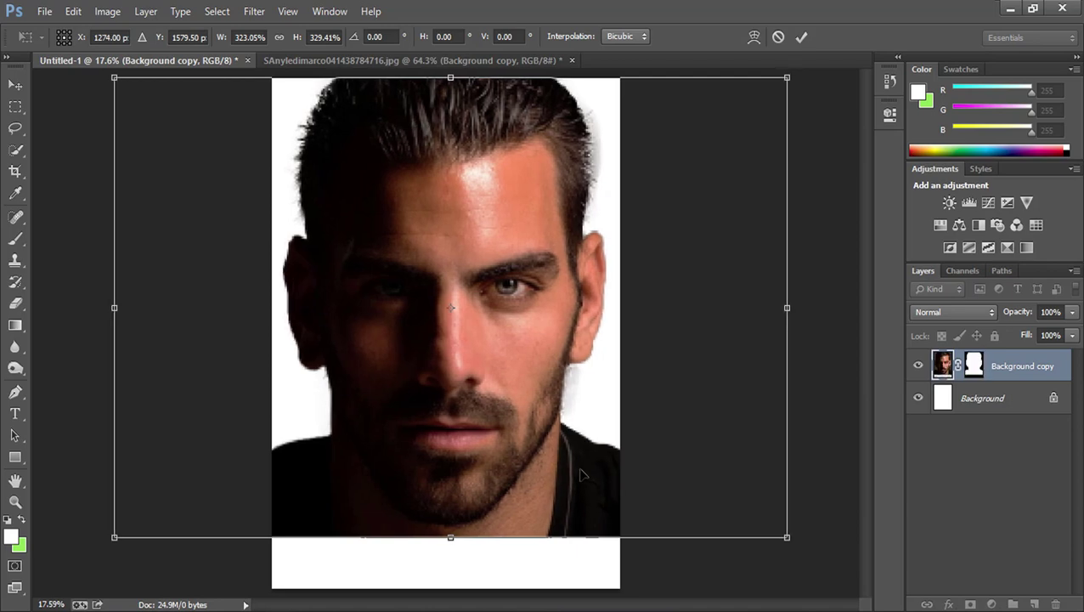
{"action": "key", "text": "Return"}
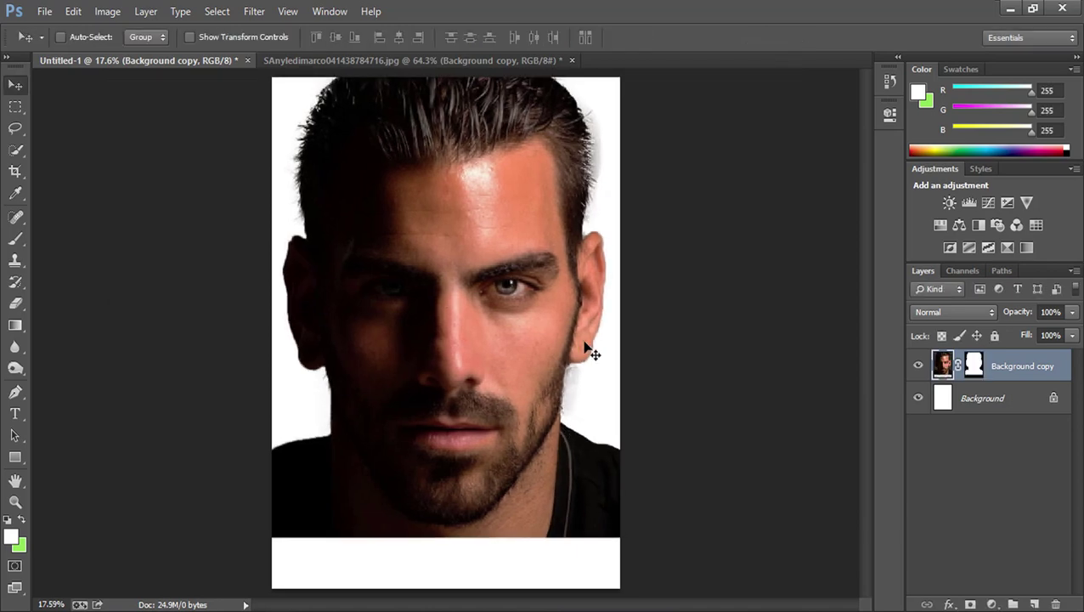
- Zoom in on the jaw and apply the face layer's mask permanently
{"action": "left_click", "coordinate": [15, 502]}
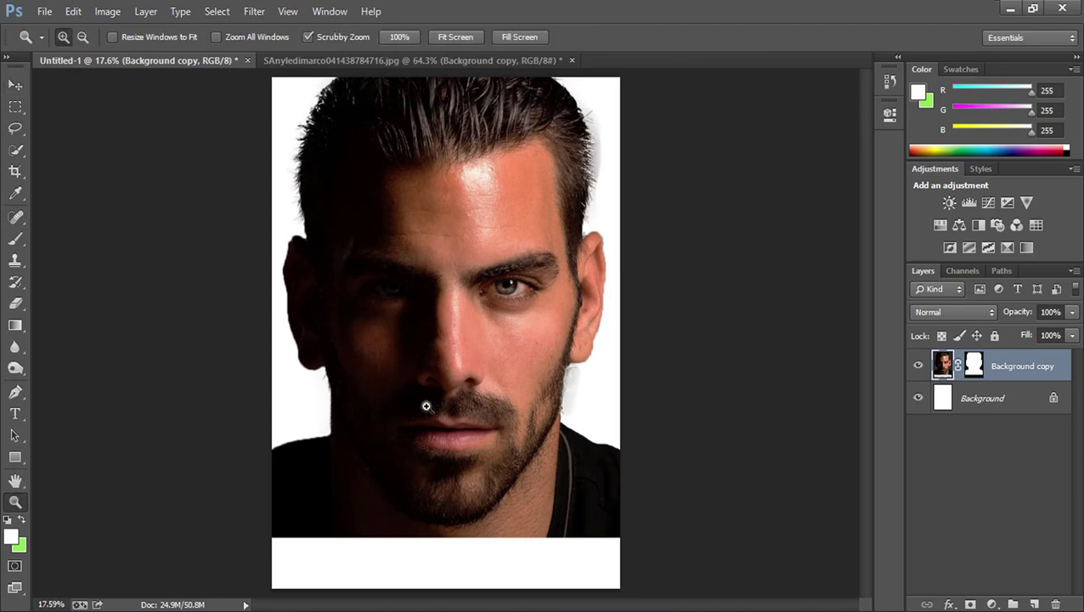
{"action": "left_click", "coordinate": [438, 360]}
{"action": "left_click", "coordinate": [438, 360]}
{"action": "key", "text": "ctrl+plus"}
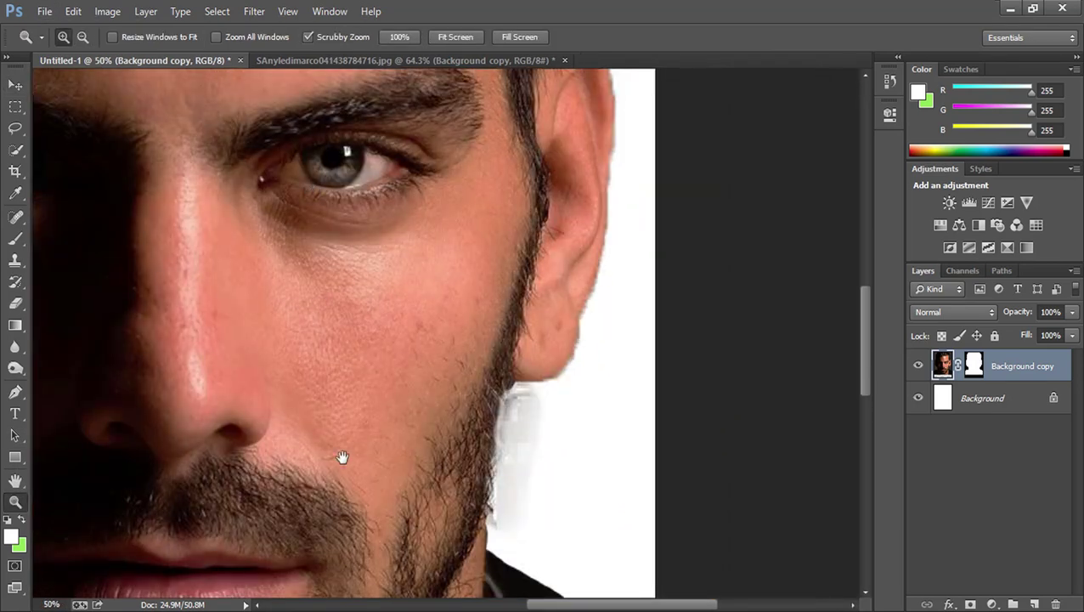
{"action": "left_click_drag", "start_coordinate": [530, 353], "coordinate": [288, 368]}
{"action": "right_click", "coordinate": [975, 365]}
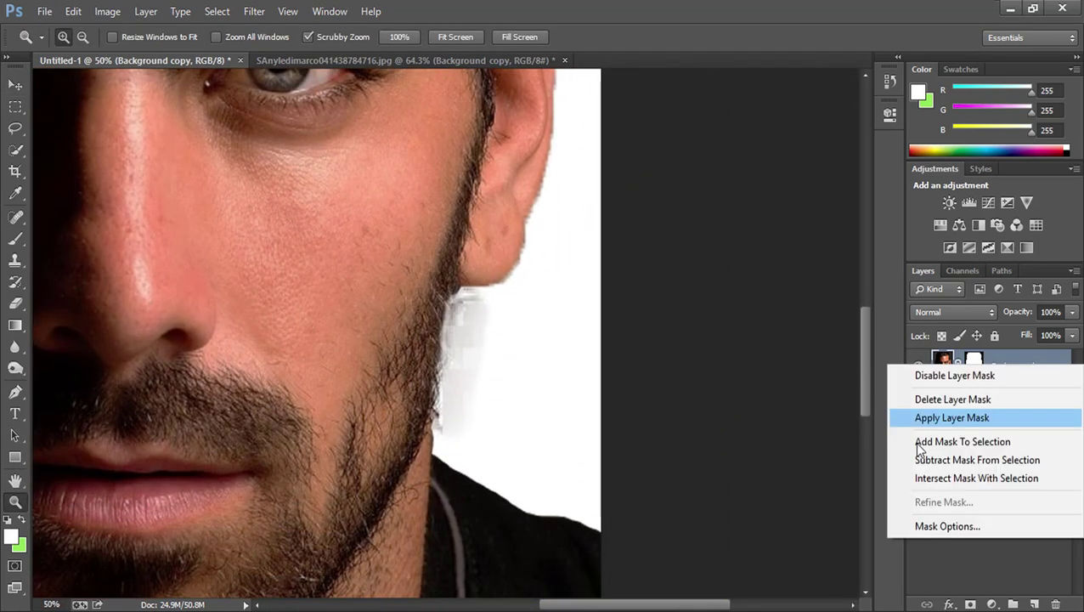
{"action": "left_click", "coordinate": [939, 418]}
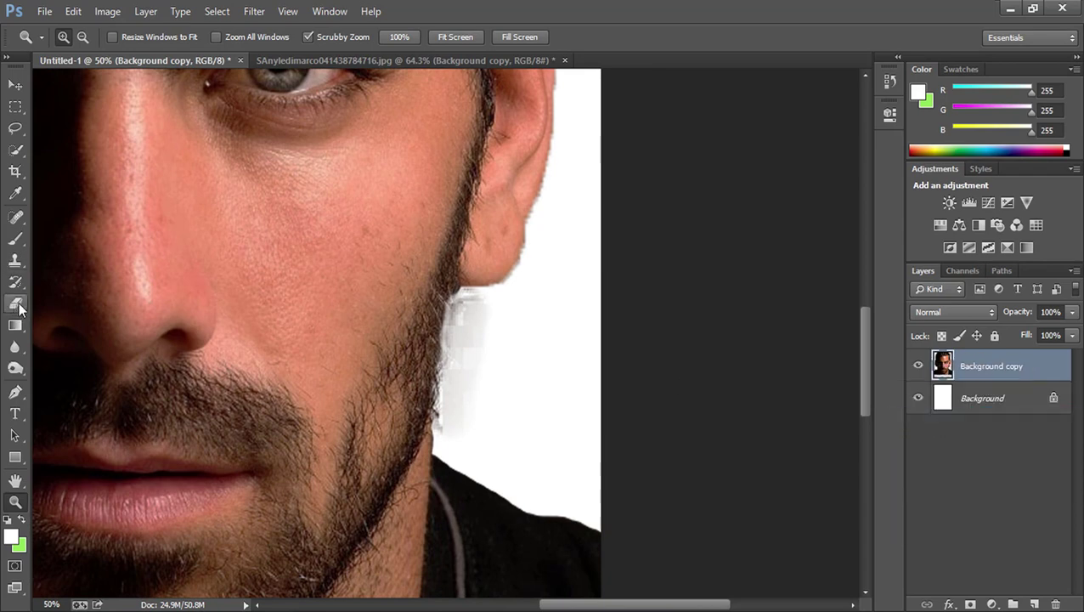
- Erase the grey residue beside the jaw at 45% opacity, then raise the eraser to 78%
{"action": "right_click", "coordinate": [18, 309]}
{"action": "left_click", "coordinate": [65, 300]}
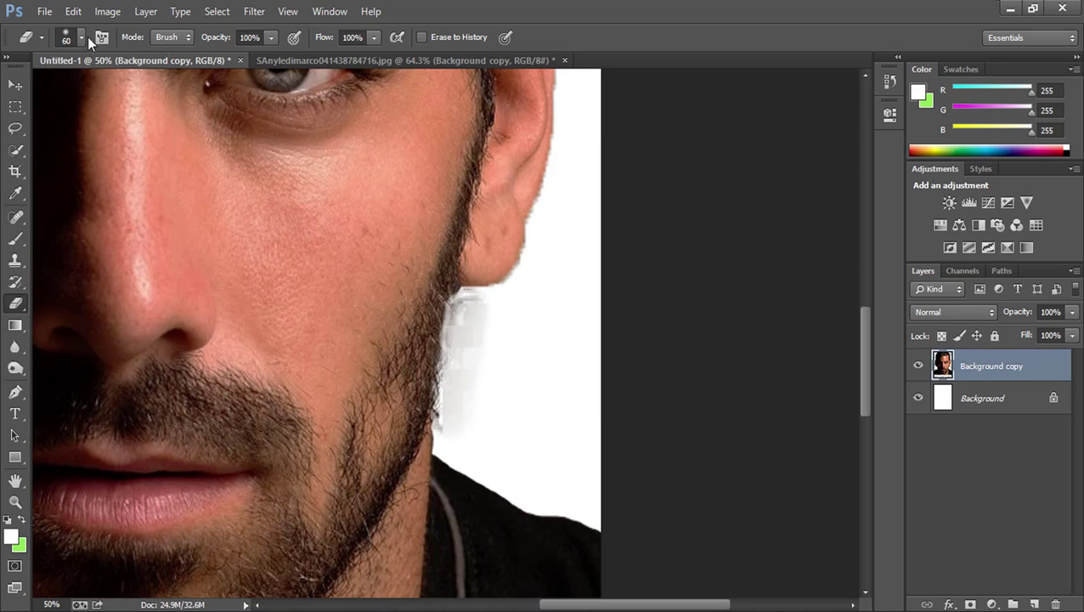
{"action": "left_click", "coordinate": [219, 39]}
{"action": "type", "text": "45"}
{"action": "key", "text": "Return"}
{"action": "mouse_move", "coordinate": [463, 379]}
{"action": "left_mouse_down"}
{"action": "mouse_move", "coordinate": [475, 297]}
{"action": "mouse_move", "coordinate": [453, 314]}
{"action": "mouse_move", "coordinate": [455, 331]}
{"action": "mouse_move", "coordinate": [472, 312]}
{"action": "left_mouse_up"}
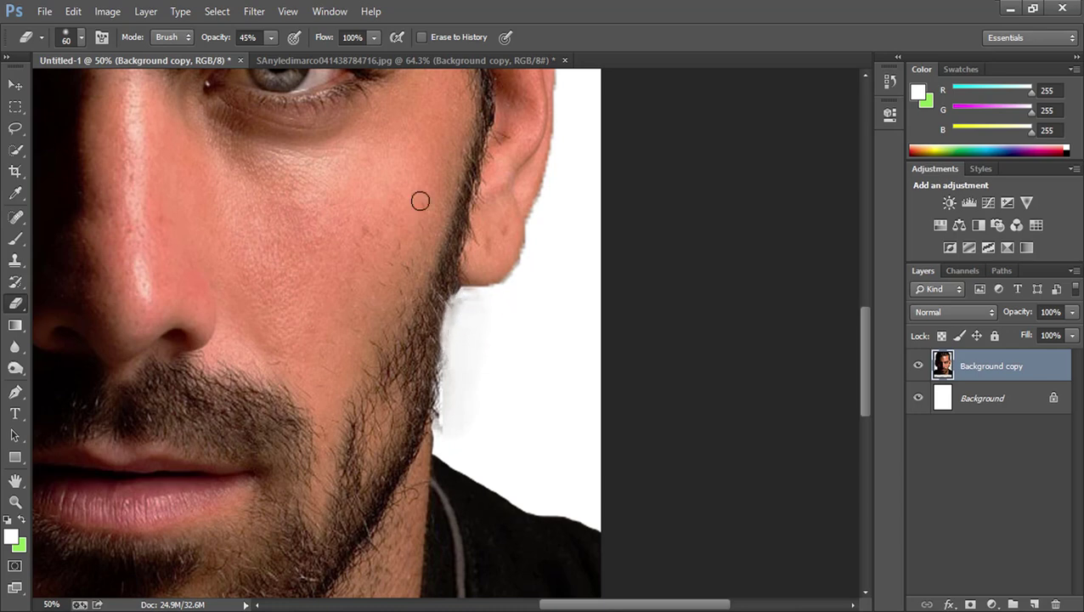
{"action": "left_click_drag", "start_coordinate": [214, 39], "coordinate": [242, 39]}
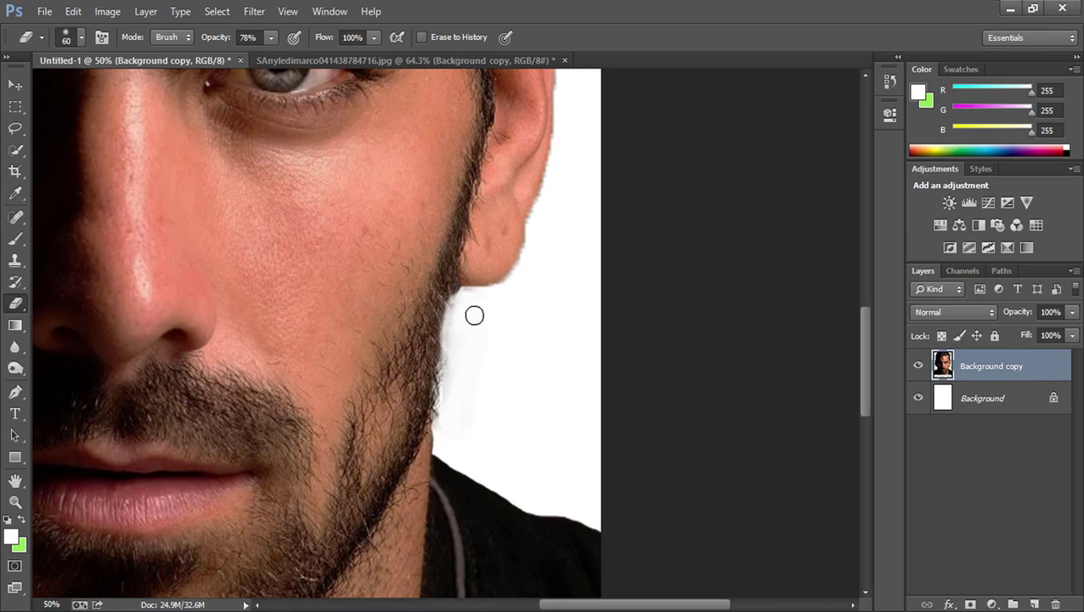
{"action": "left_click_drag", "start_coordinate": [443, 297], "coordinate": [346, 537]}
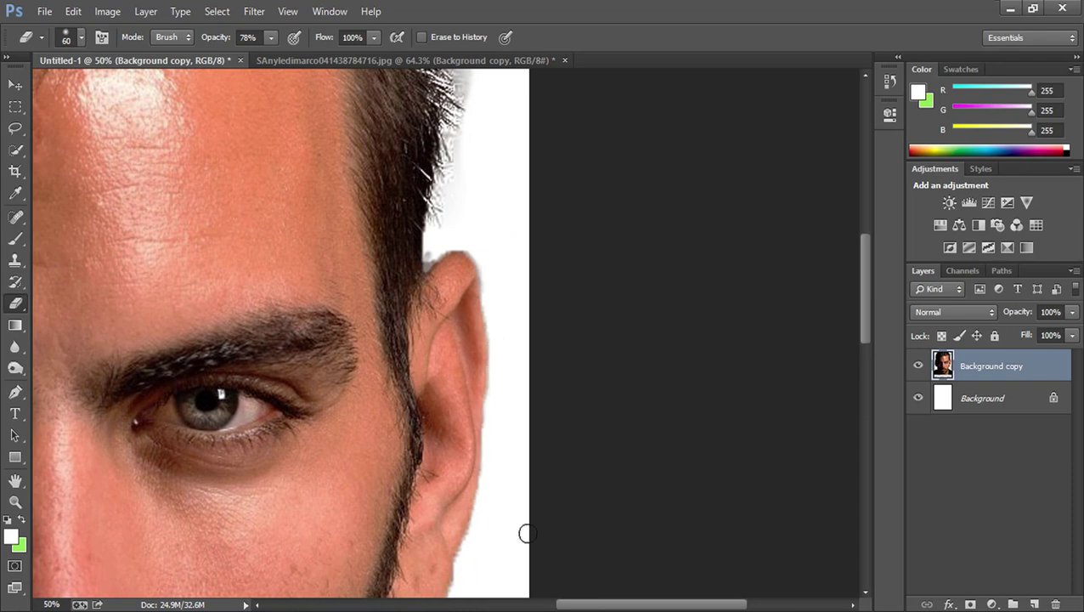
{"action": "left_click_drag", "start_coordinate": [505, 489], "coordinate": [459, 294]}
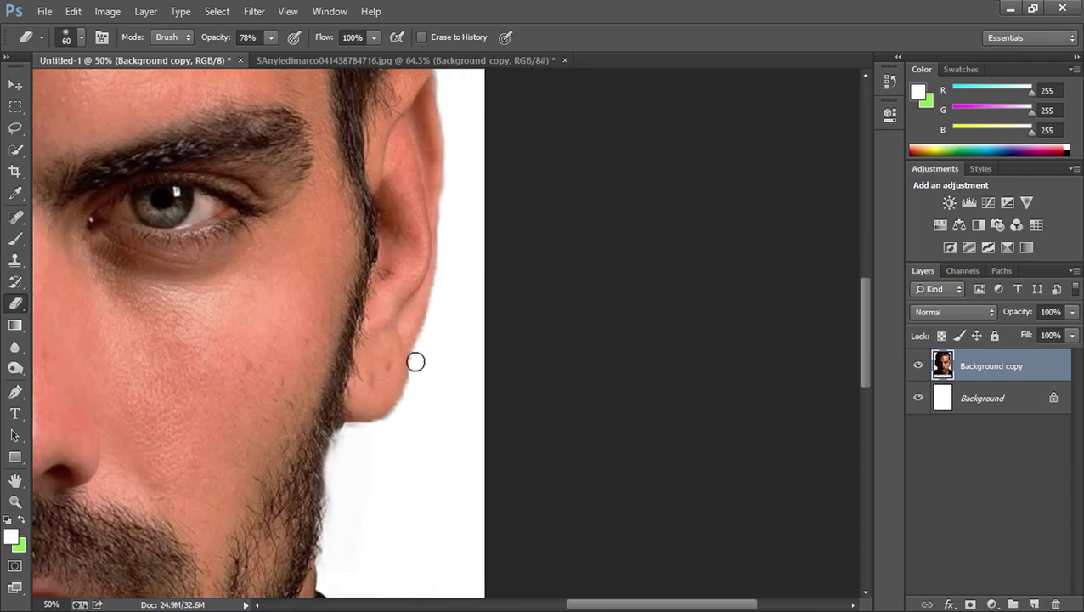
{"action": "left_click_drag", "start_coordinate": [416, 423], "coordinate": [376, 605]}
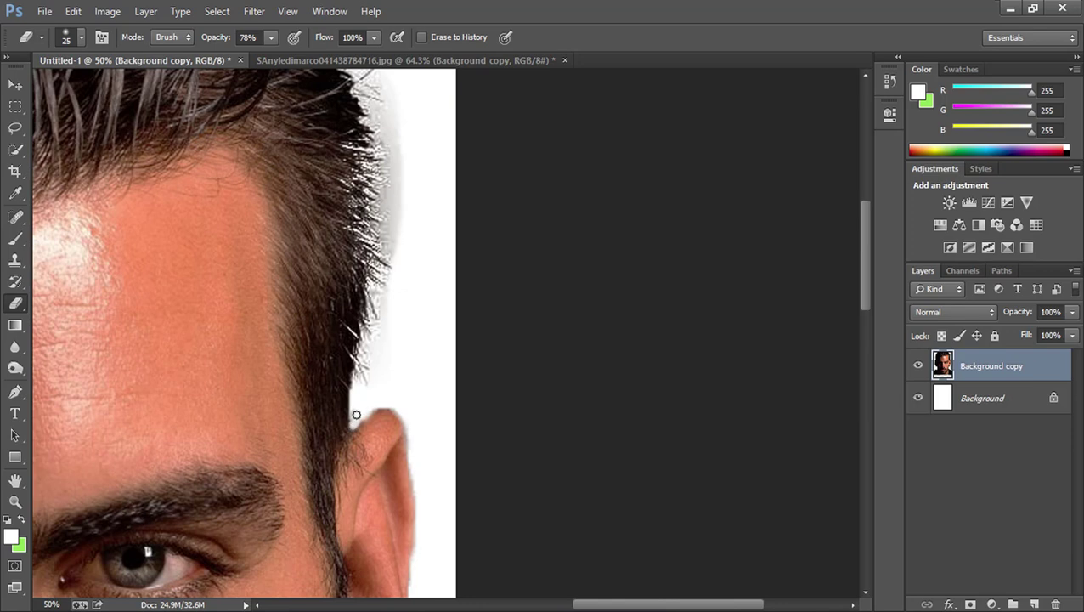
{"action": "scroll", "coordinate": [315, 225], "scroll_direction": "down", "scroll_amount": 3}
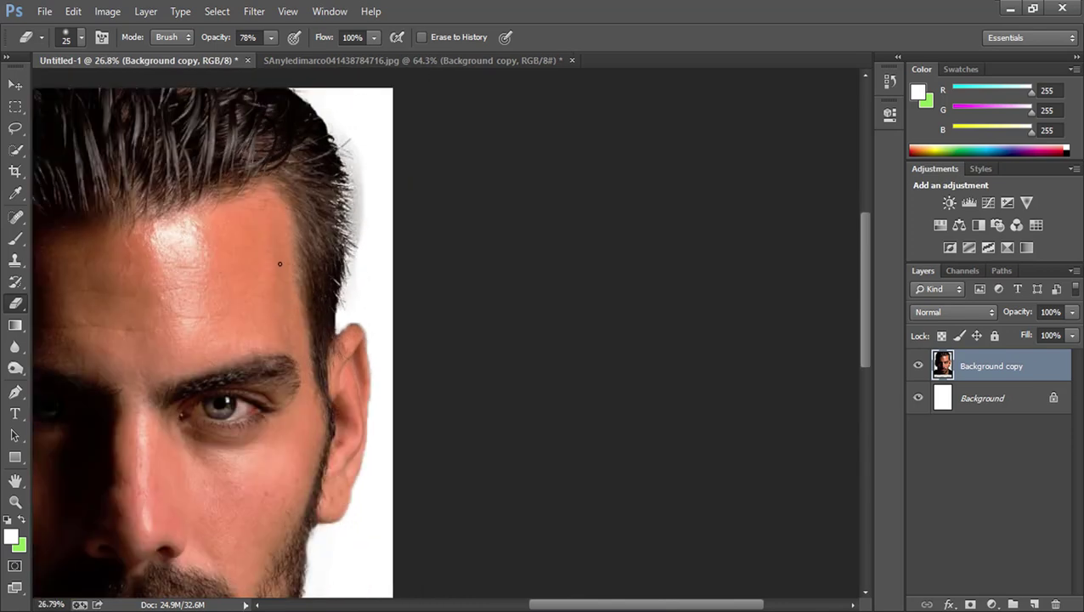
{"action": "left_click_drag", "start_coordinate": [259, 223], "coordinate": [171, 389]}
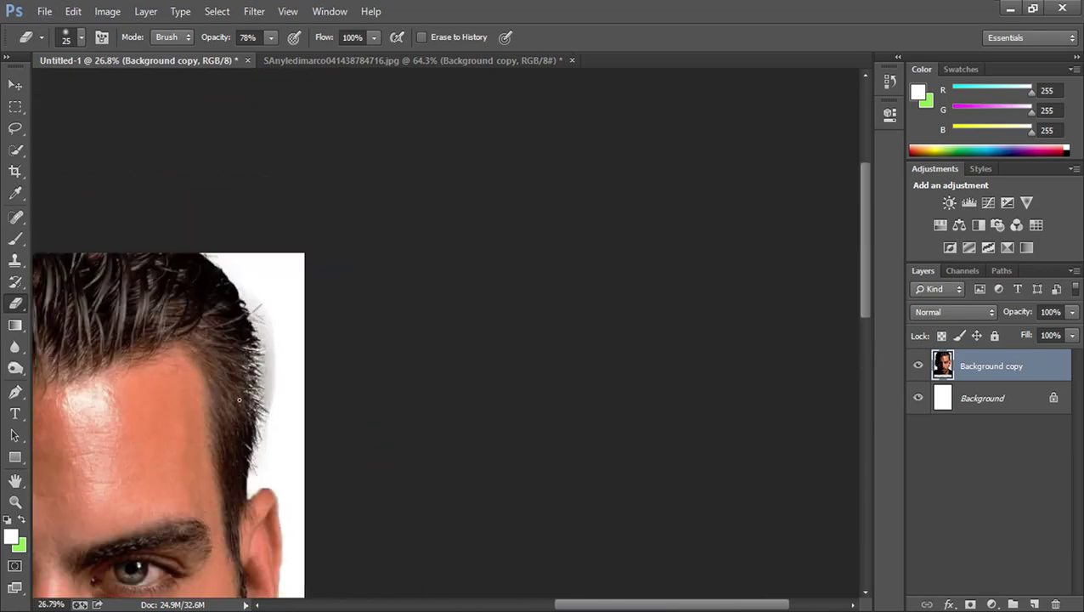
- Zoom on the right hairline and erase its grey halo with a 60-pixel eraser
{"action": "key", "text": "bracketright"}
{"action": "key", "text": "bracketright"}
{"action": "key", "text": "bracketright"}
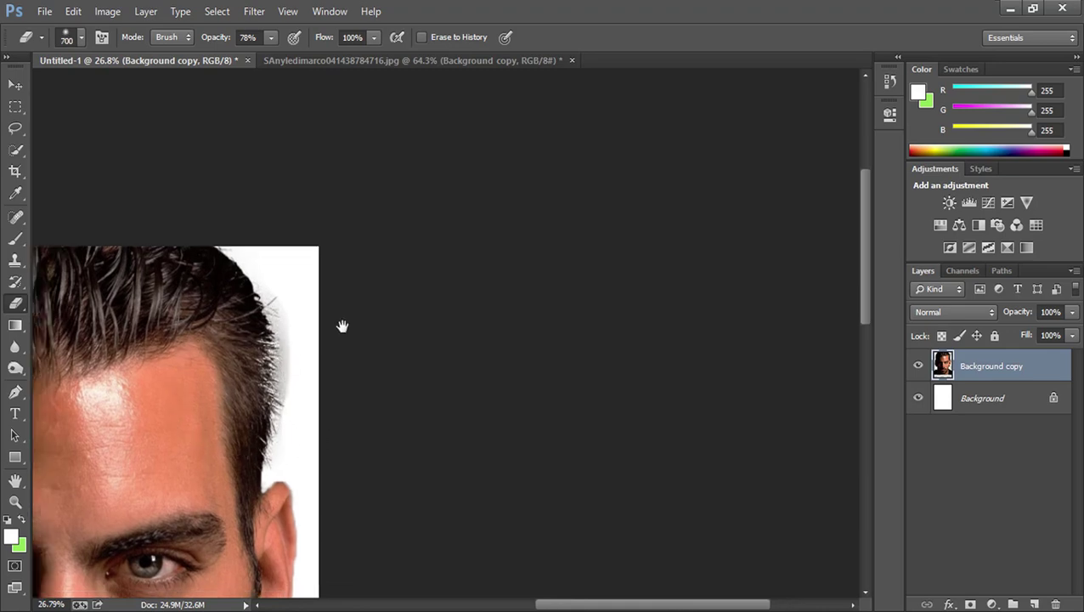
{"action": "left_click_drag", "start_coordinate": [342, 327], "coordinate": [412, 286]}
{"action": "left_click", "coordinate": [15, 501]}
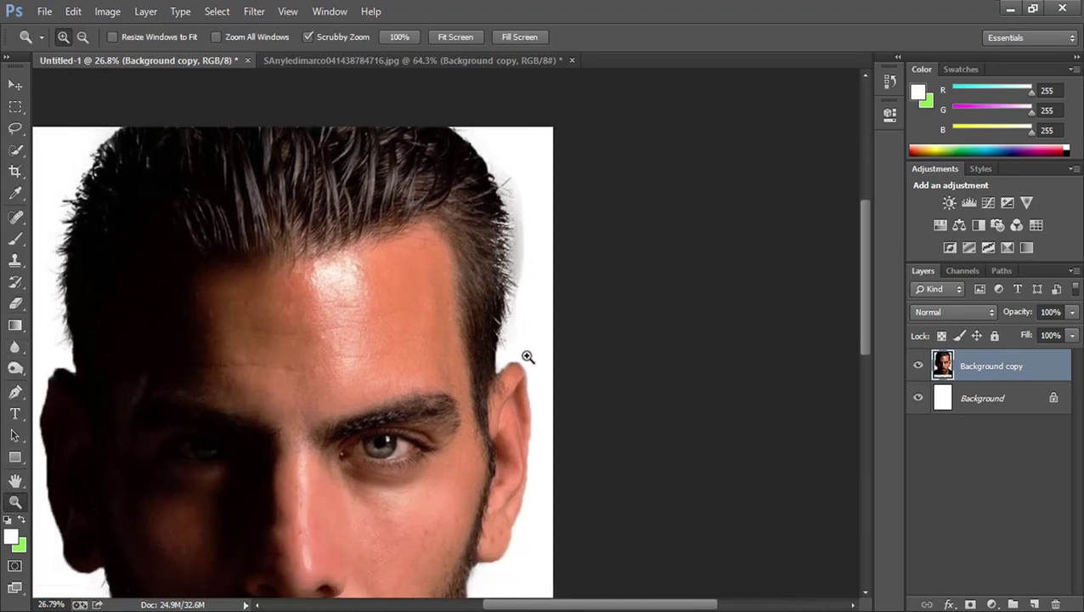
{"action": "left_click", "coordinate": [523, 340]}
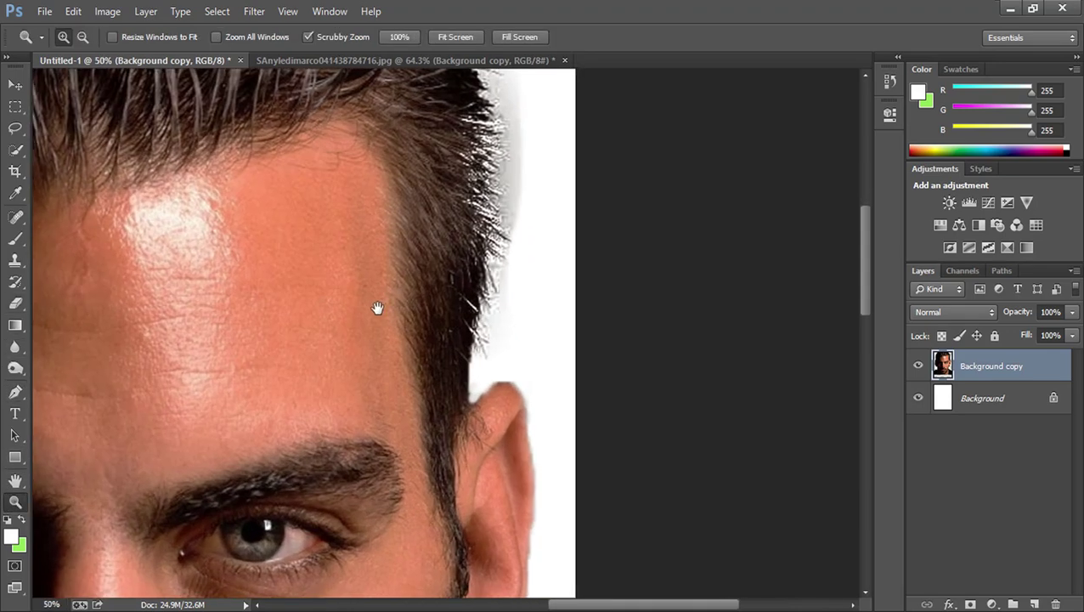
{"action": "left_click", "coordinate": [377, 307]}
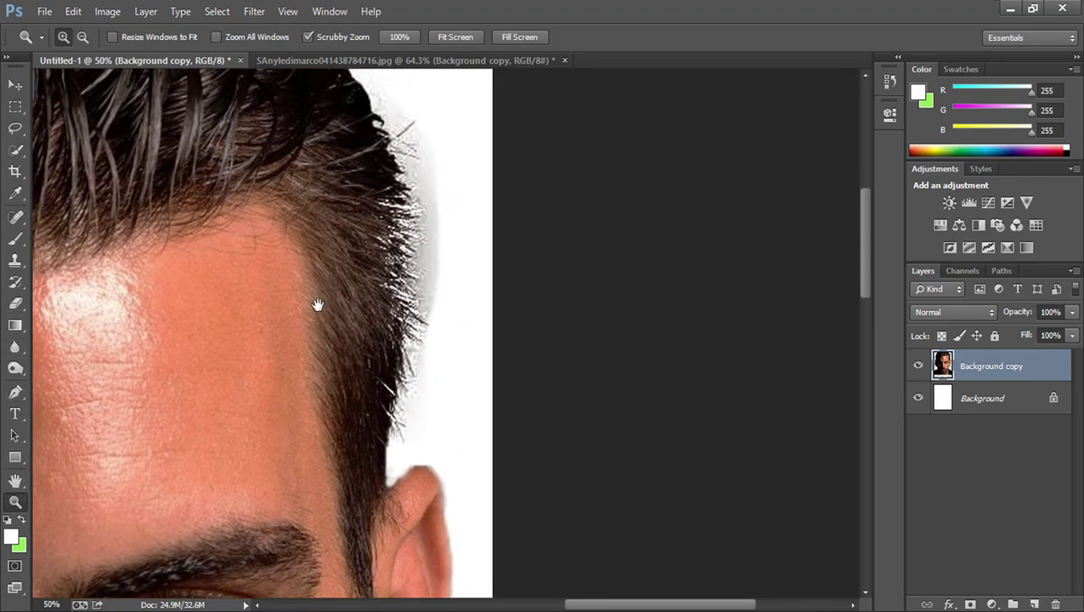
{"action": "right_click", "coordinate": [15, 303]}
{"action": "left_click", "coordinate": [61, 296]}
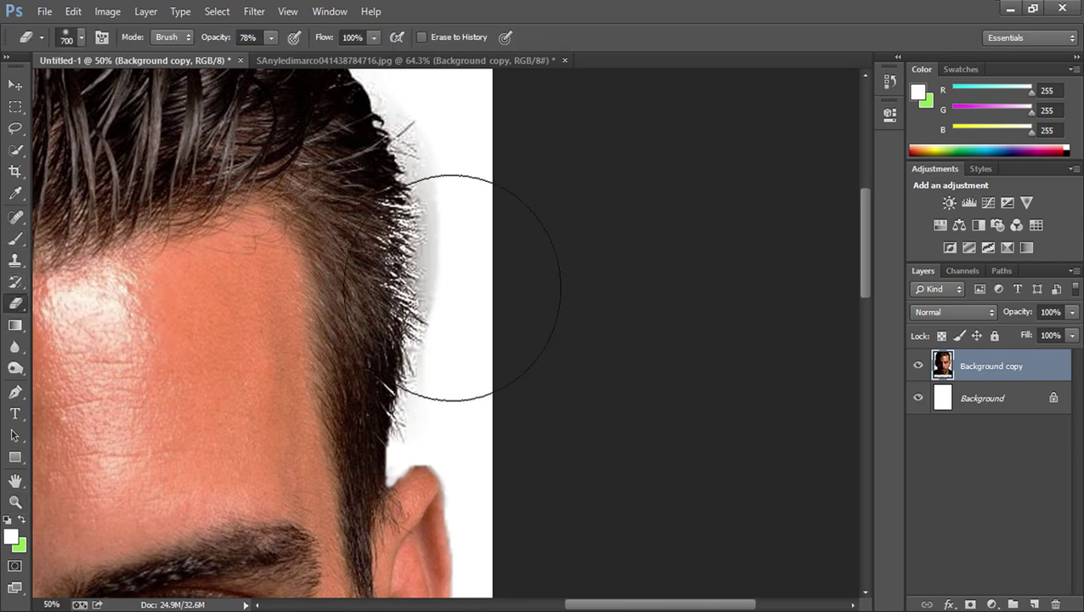
{"action": "key", "text": "bracketleft"}
{"action": "key", "text": "bracketleft"}
{"action": "key", "text": "bracketleft"}
{"action": "key", "text": "bracketleft"}
{"action": "key", "text": "bracketleft"}
{"action": "key", "text": "bracketleft"}
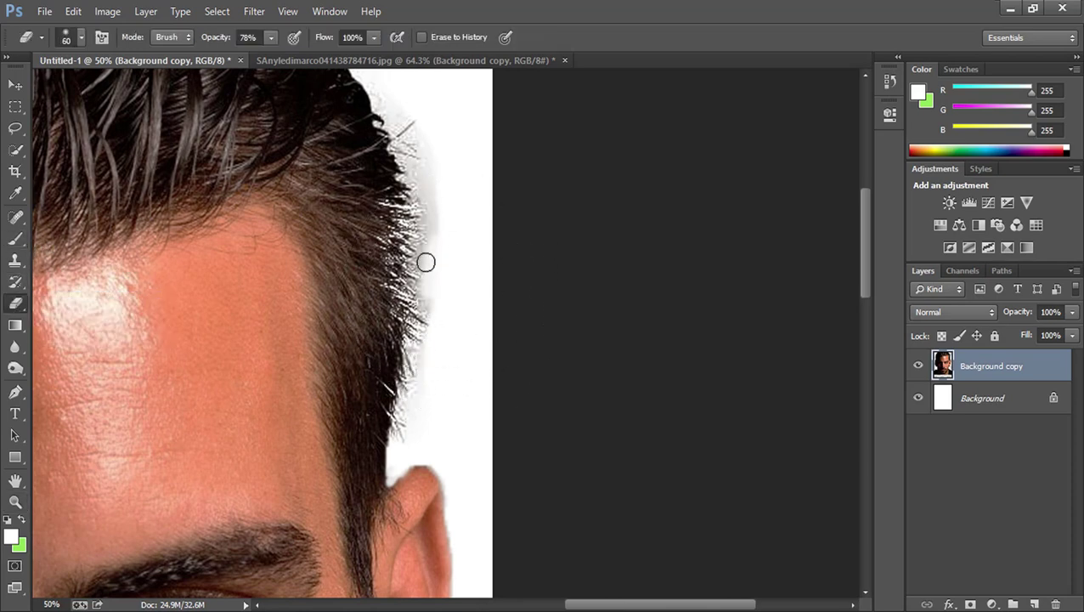
{"action": "left_click_drag", "start_coordinate": [431, 224], "coordinate": [385, 89]}
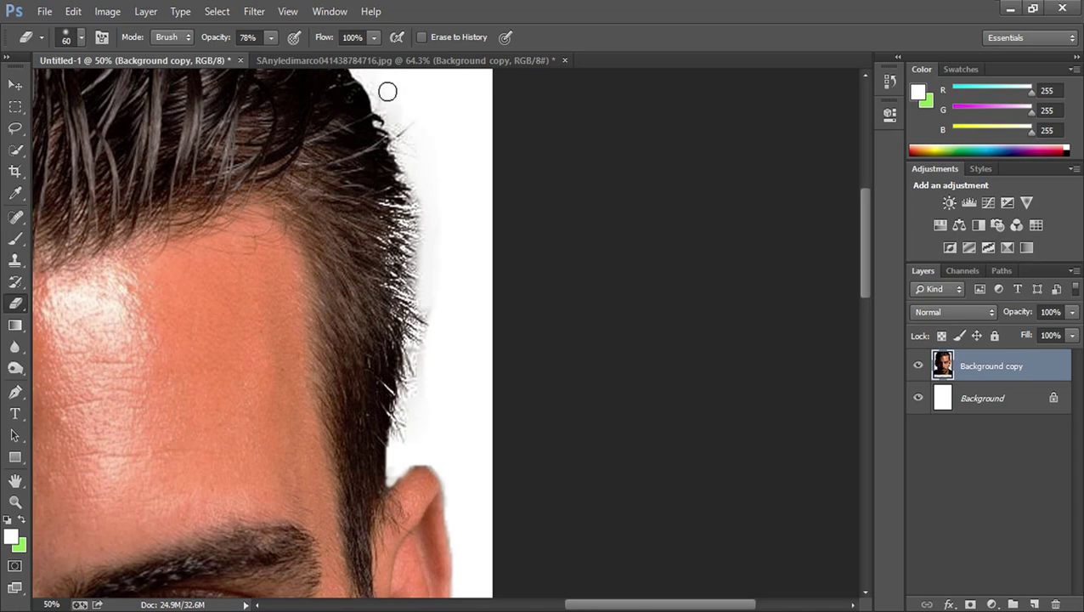
{"action": "left_click_drag", "start_coordinate": [428, 175], "coordinate": [421, 351]}
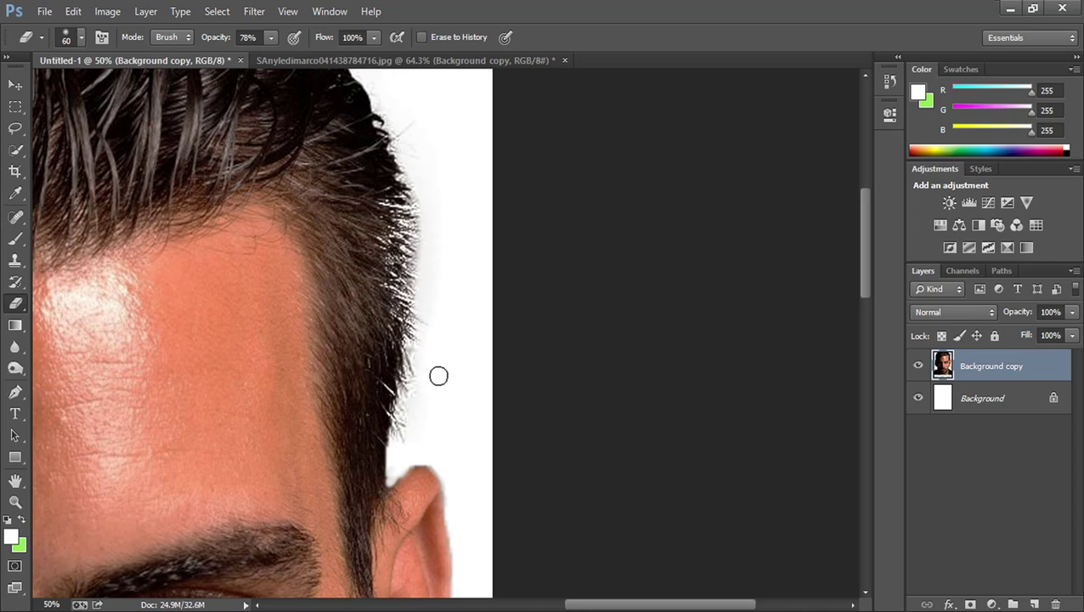
- Check the left hairline, eyes and ear, then fit the whole poster on screen
{"action": "mouse_move", "coordinate": [454, 275]}
{"action": "left_mouse_down"}
{"action": "mouse_move", "coordinate": [484, 496]}
{"action": "mouse_move", "coordinate": [375, 440]}
{"action": "mouse_move", "coordinate": [733, 320]}
{"action": "left_mouse_up"}
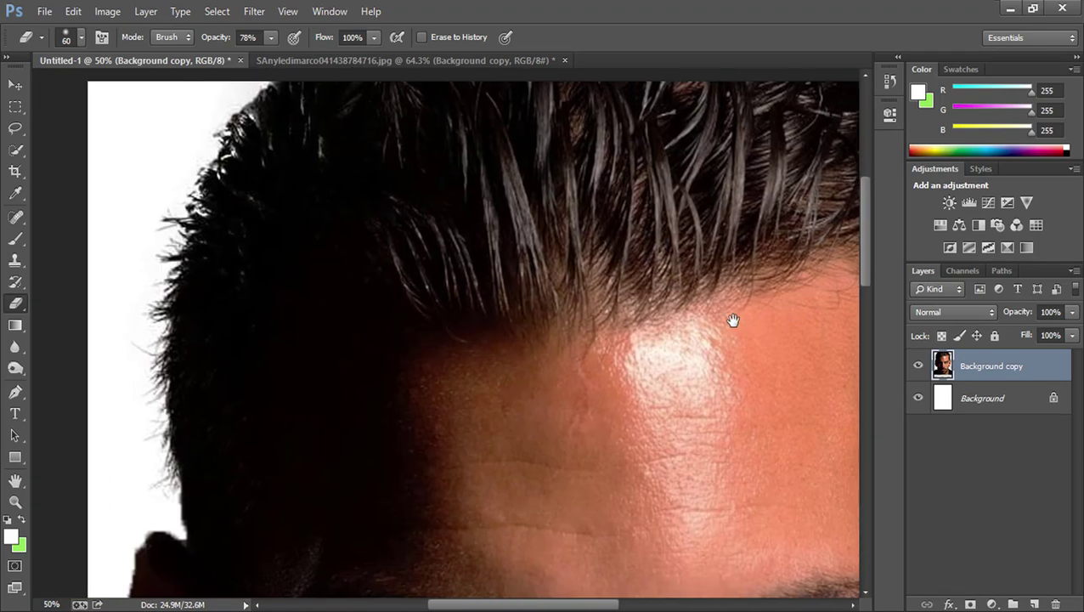
{"action": "left_click_drag", "start_coordinate": [440, 383], "coordinate": [324, 130]}
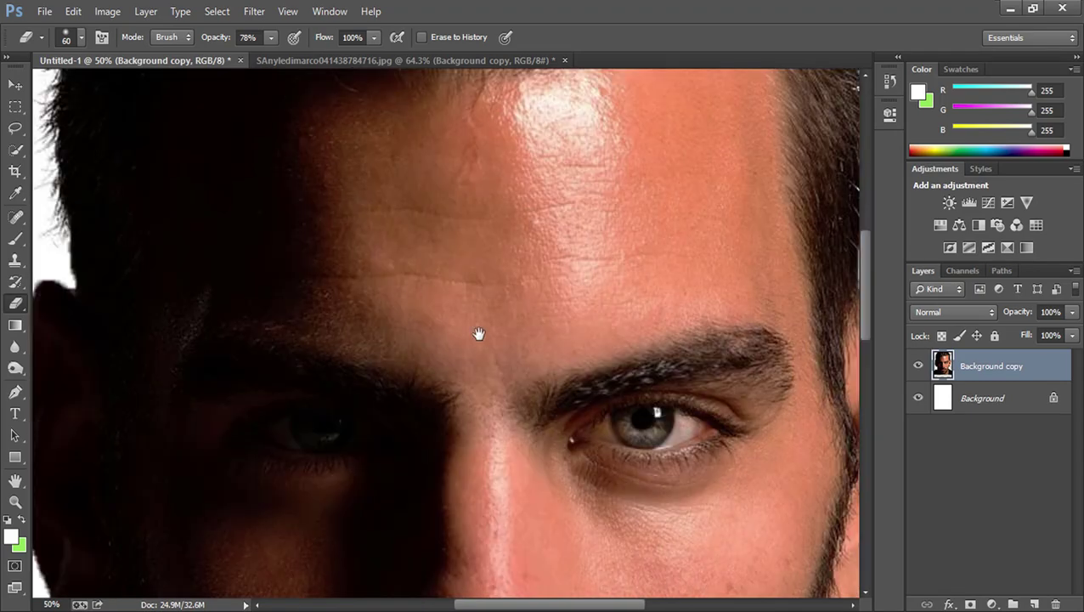
{"action": "left_click_drag", "start_coordinate": [478, 334], "coordinate": [297, 472]}
{"action": "key", "text": "ctrl+0"}
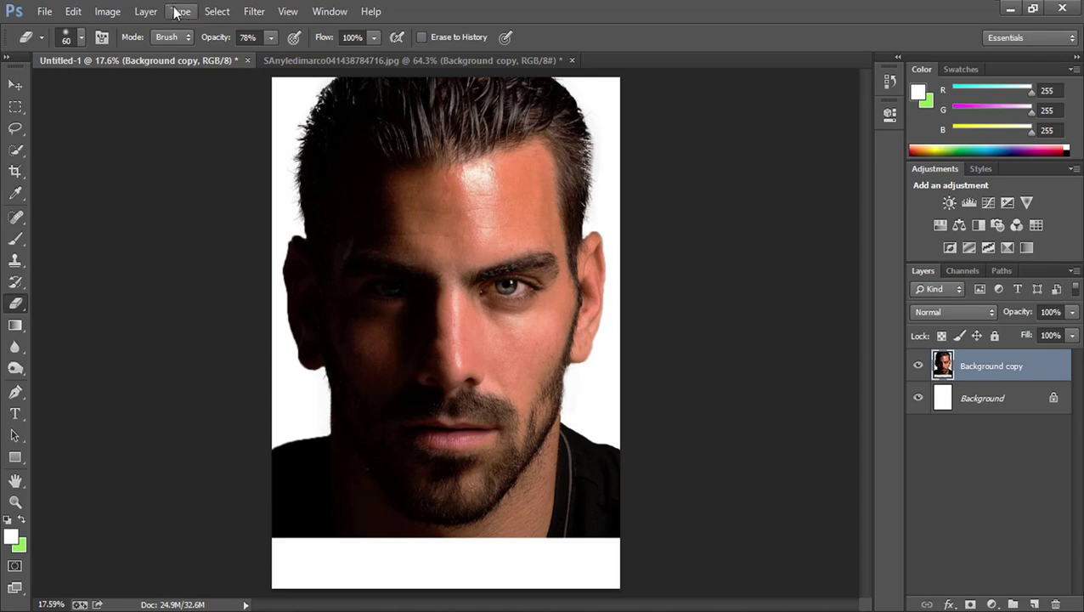
- Apply the Camera Raw Filter to the face with Vibrance -38 and Clarity +38
{"action": "left_click", "coordinate": [254, 11]}
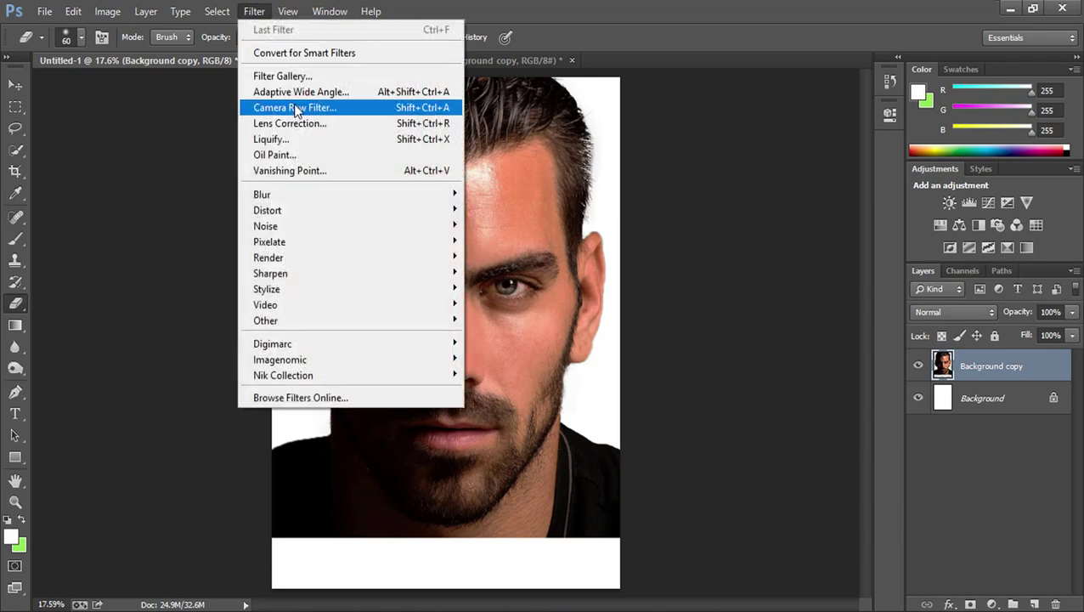
{"action": "left_click", "coordinate": [294, 108]}
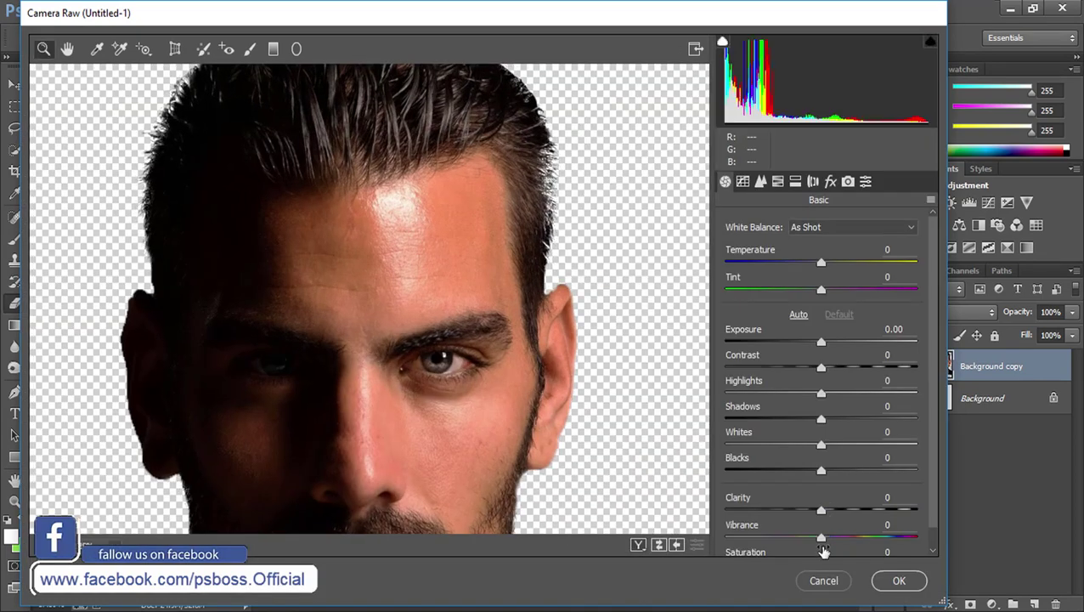
{"action": "left_click_drag", "start_coordinate": [814, 541], "coordinate": [787, 542]}
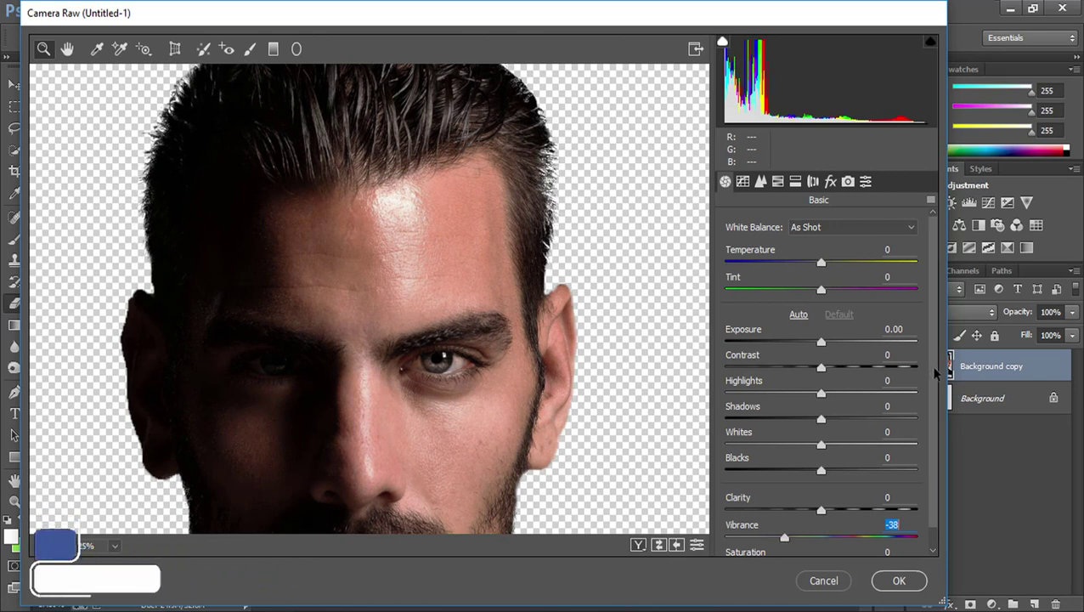
{"action": "scroll", "coordinate": [935, 424], "scroll_direction": "down", "scroll_amount": 1}
{"action": "mouse_move", "coordinate": [821, 489]}
{"action": "left_mouse_down"}
{"action": "mouse_move", "coordinate": [875, 490]}
{"action": "mouse_move", "coordinate": [857, 497]}
{"action": "left_mouse_up"}
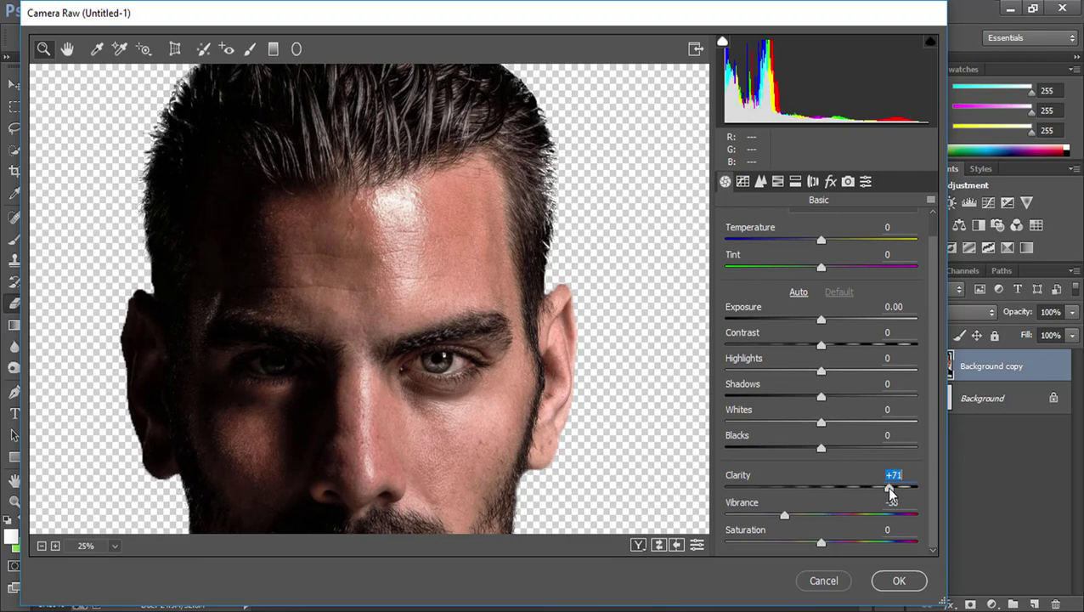
{"action": "left_click", "coordinate": [899, 581]}
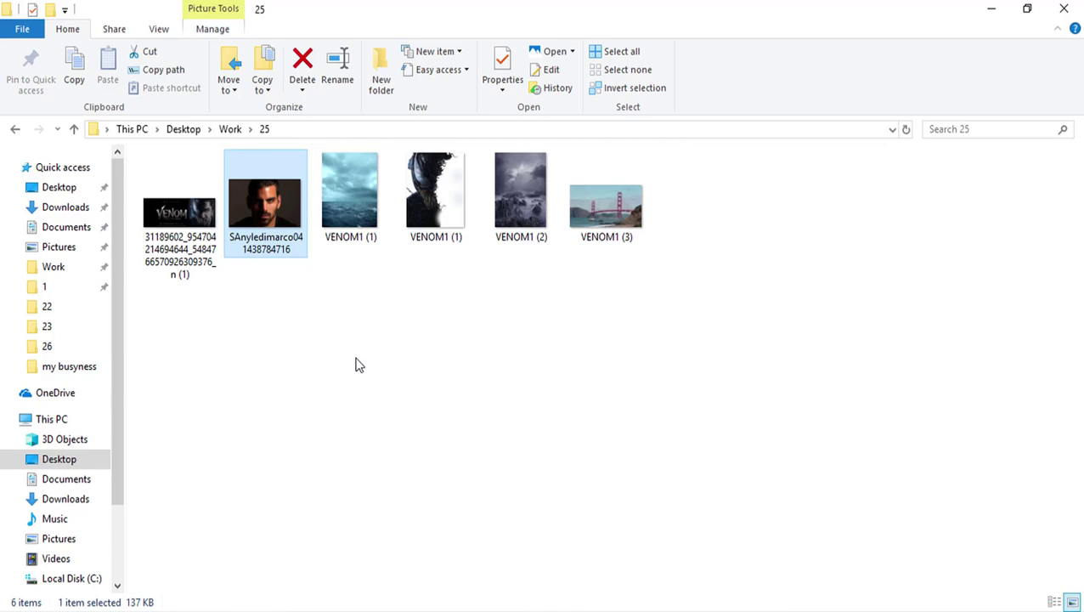
- Drag the VENOM1 (1) stormy sea image from the Work\25 folder into the poster
{"action": "mouse_move", "coordinate": [351, 198]}
{"action": "left_mouse_down"}
{"action": "mouse_move", "coordinate": [349, 498]}
{"action": "mouse_move", "coordinate": [289, 595]}
{"action": "mouse_move", "coordinate": [478, 494]}
{"action": "left_mouse_up"}
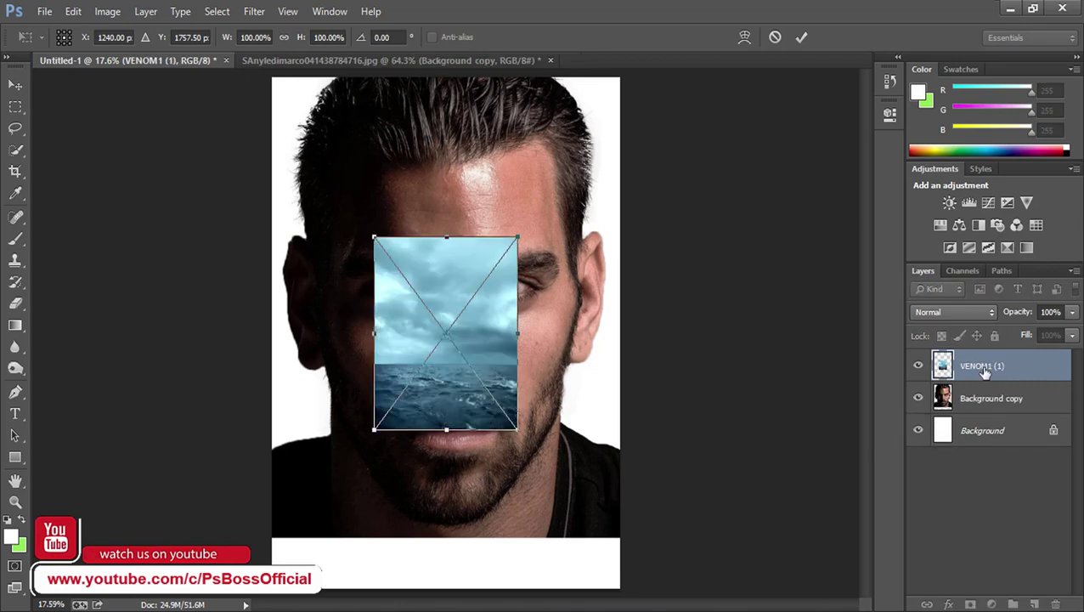
- Place the sea image and move the VENOM1 (1) layer beneath the face layer
{"action": "key", "text": "Return"}
{"action": "key", "text": "e"}
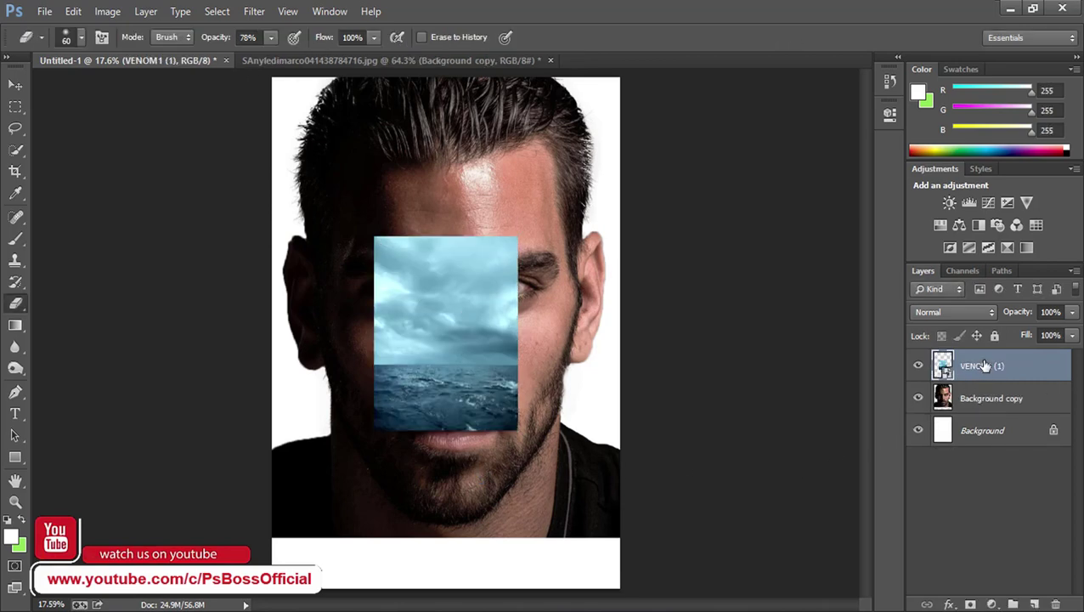
{"action": "left_click_drag", "start_coordinate": [982, 367], "coordinate": [988, 406]}
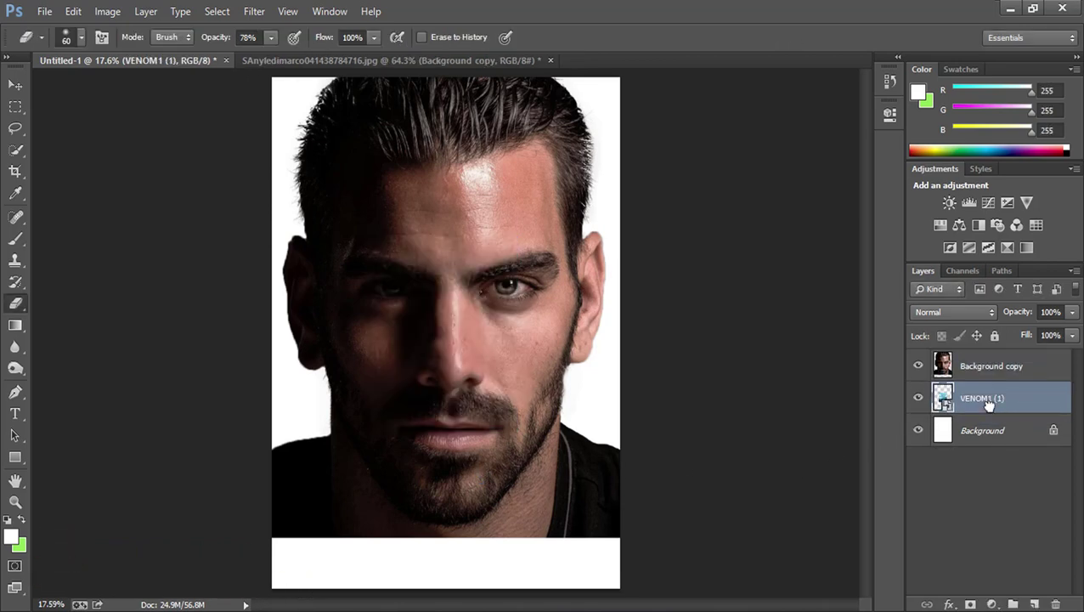
- Scale the sea image up to about 398% so it fills the canvas
{"action": "key", "text": "ctrl+t"}
{"action": "mouse_move", "coordinate": [515, 431]}
{"action": "left_mouse_down"}
{"action": "mouse_move", "coordinate": [813, 608]}
{"action": "mouse_move", "coordinate": [841, 608]}
{"action": "left_mouse_up"}
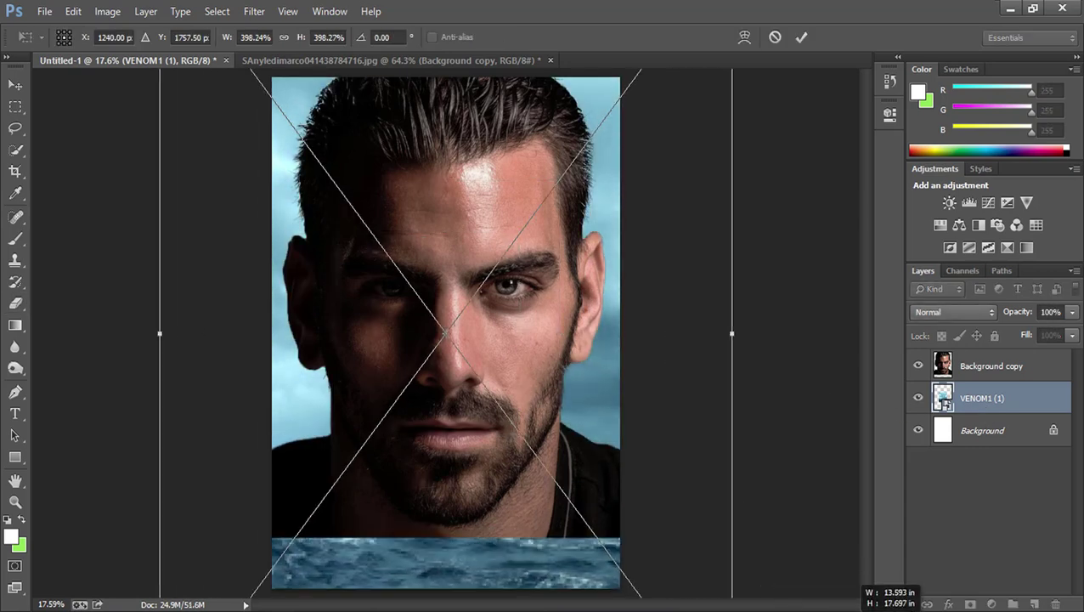
{"action": "mouse_move", "coordinate": [614, 357]}
{"action": "left_mouse_down"}
{"action": "mouse_move", "coordinate": [617, 526]}
{"action": "mouse_move", "coordinate": [606, 492]}
{"action": "left_mouse_up"}
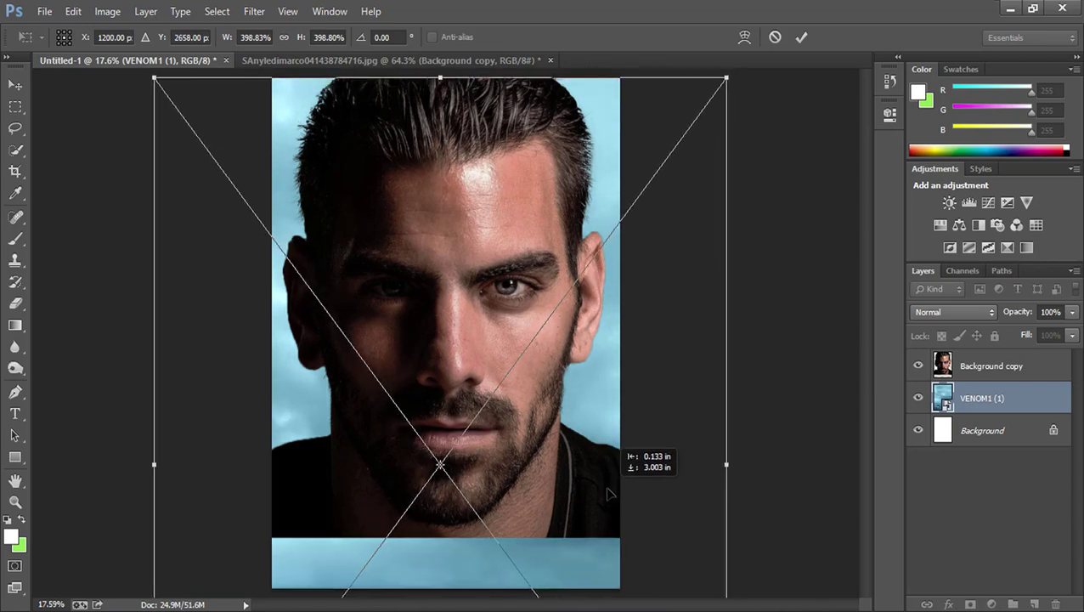
{"action": "key", "text": "e"}
{"action": "key", "text": "Return"}
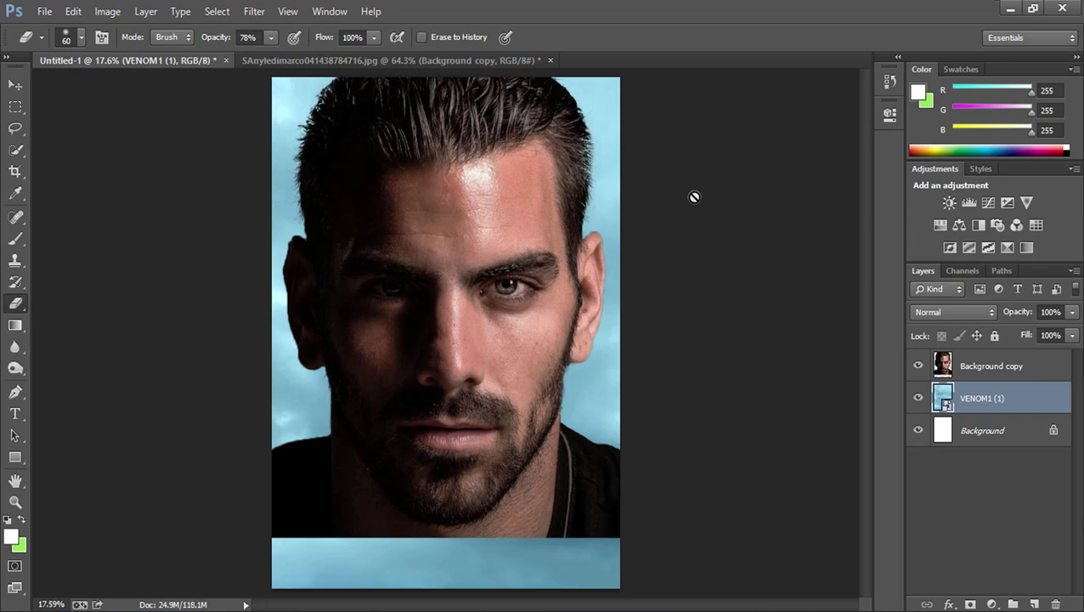
- Add an empty layer above the sea image and set a black gradient with 100% start opacity
{"action": "left_click", "coordinate": [1034, 603]}
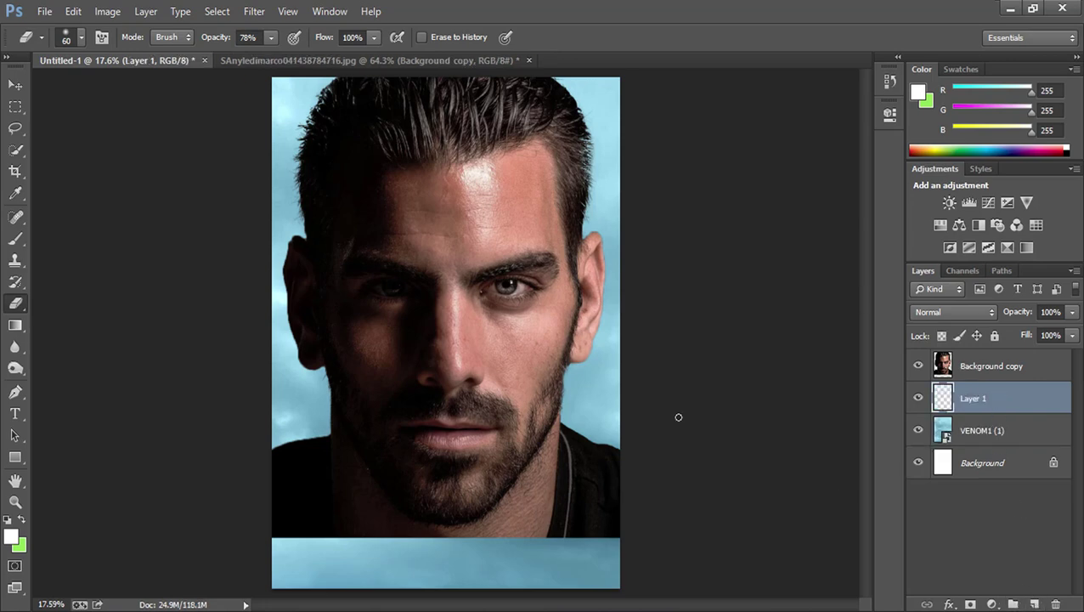
{"action": "left_click", "coordinate": [15, 325]}
{"action": "left_click", "coordinate": [71, 323]}
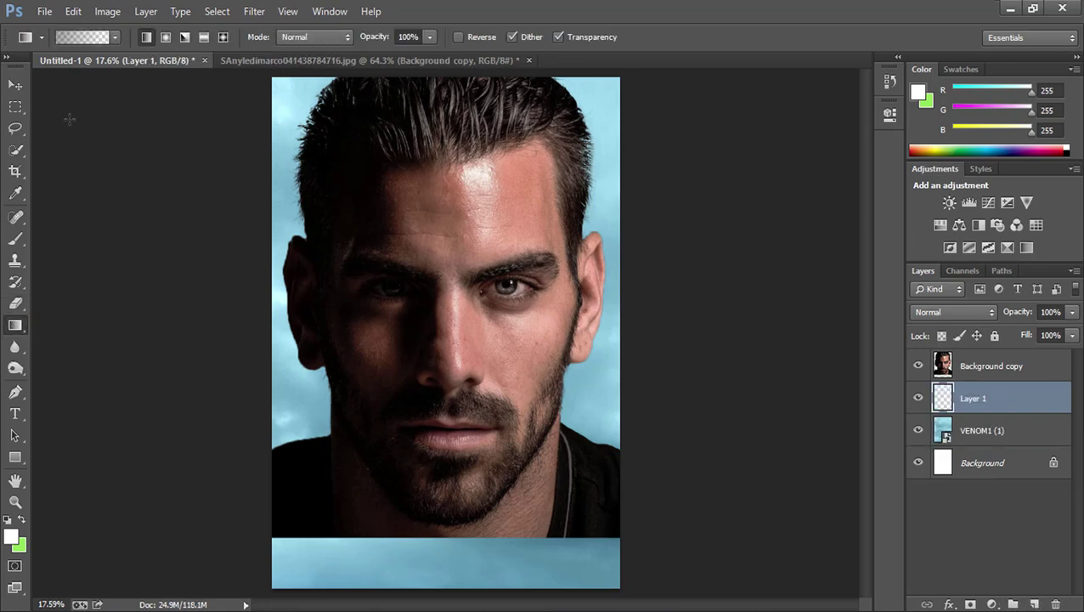
{"action": "left_click", "coordinate": [85, 39]}
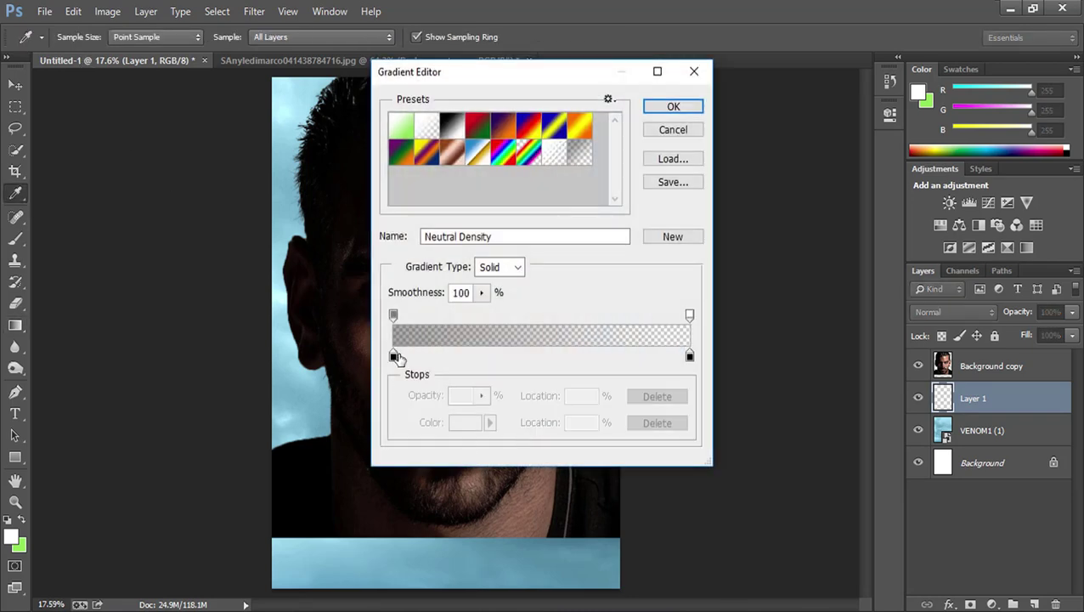
{"action": "left_click", "coordinate": [393, 355]}
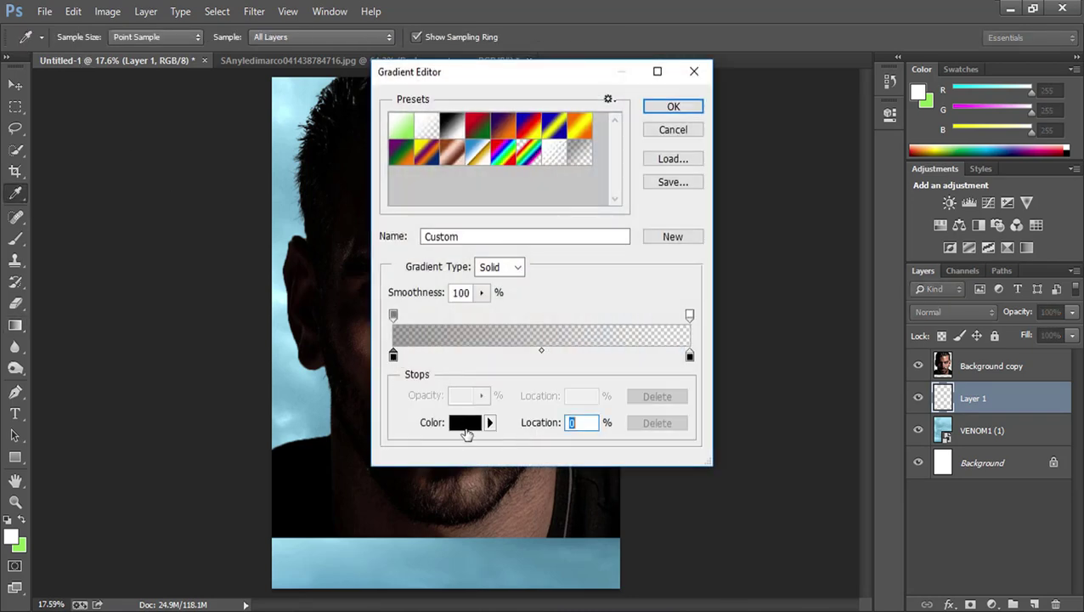
{"action": "left_click", "coordinate": [393, 316]}
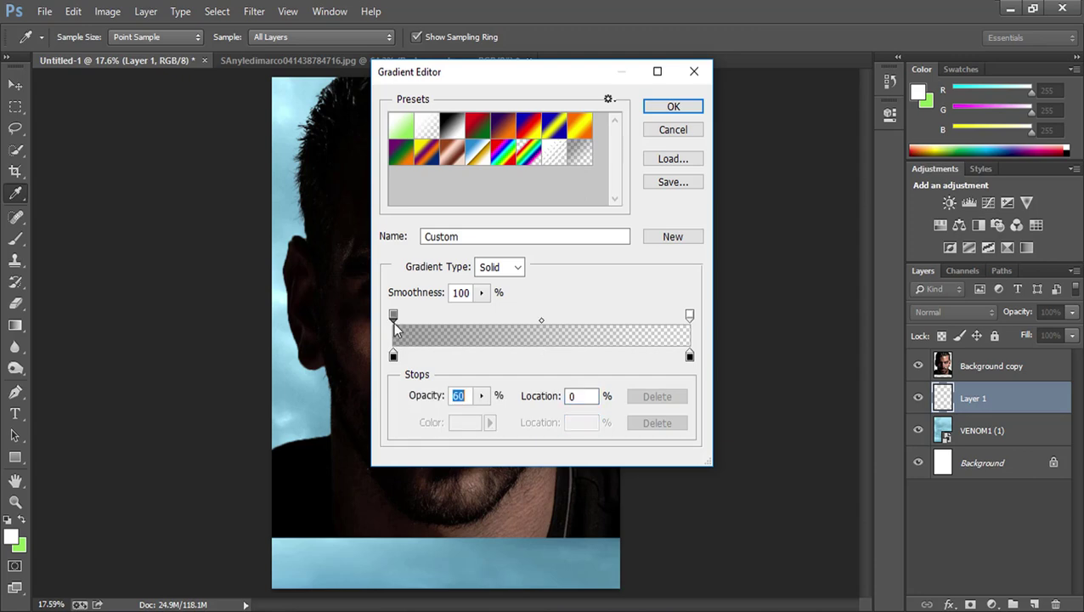
{"action": "left_click", "coordinate": [482, 397]}
{"action": "left_click_drag", "start_coordinate": [472, 415], "coordinate": [514, 416]}
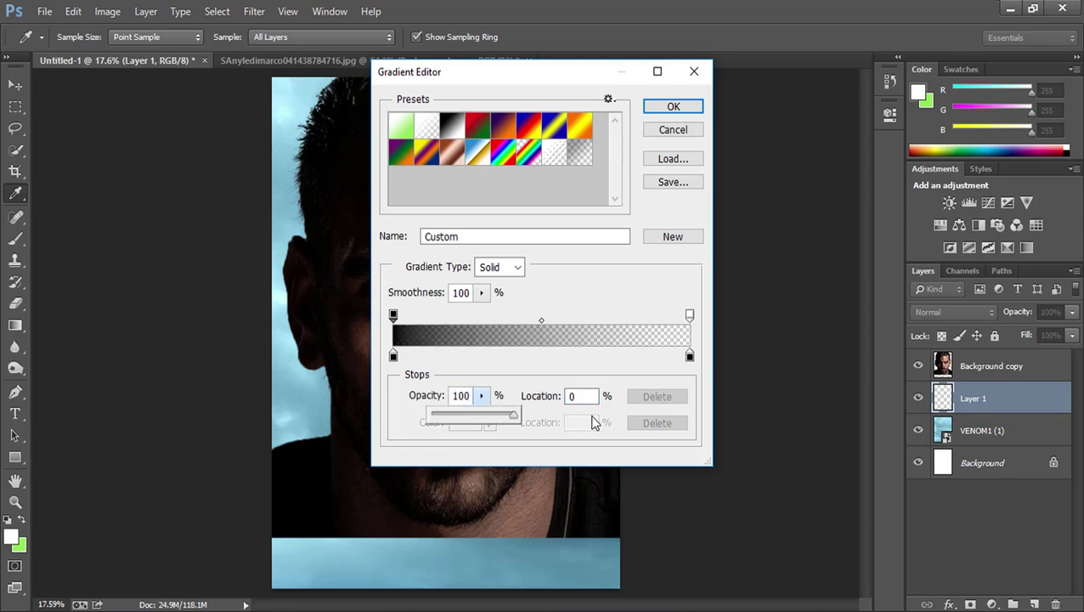
{"action": "key", "text": "Return"}
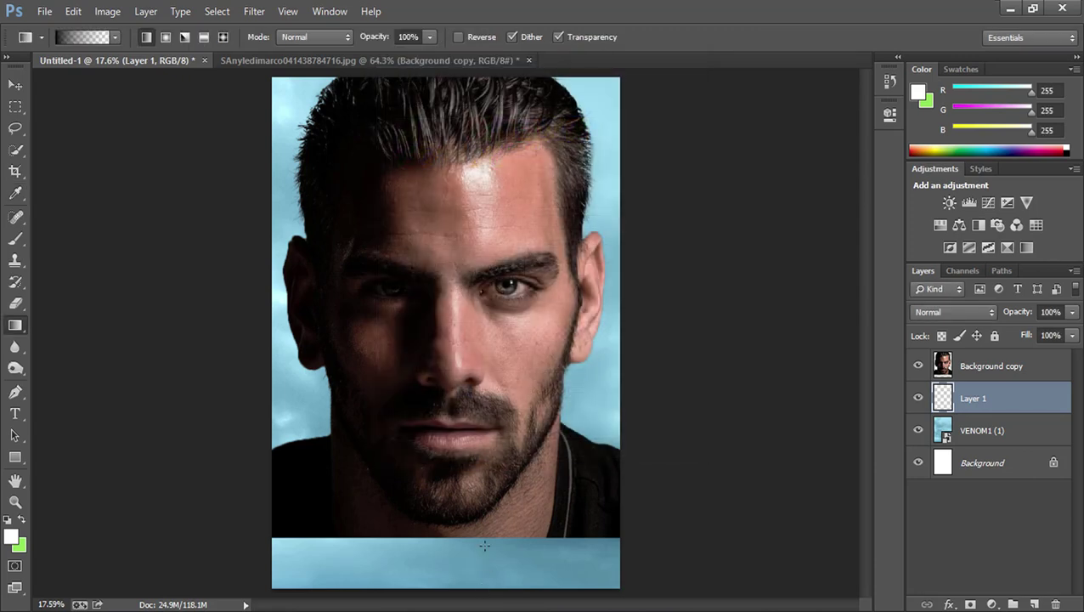
- Darken the bottom strip with a black-to-transparent gradient on Layer 1
{"action": "left_click_drag", "start_coordinate": [481, 577], "coordinate": [476, 530]}
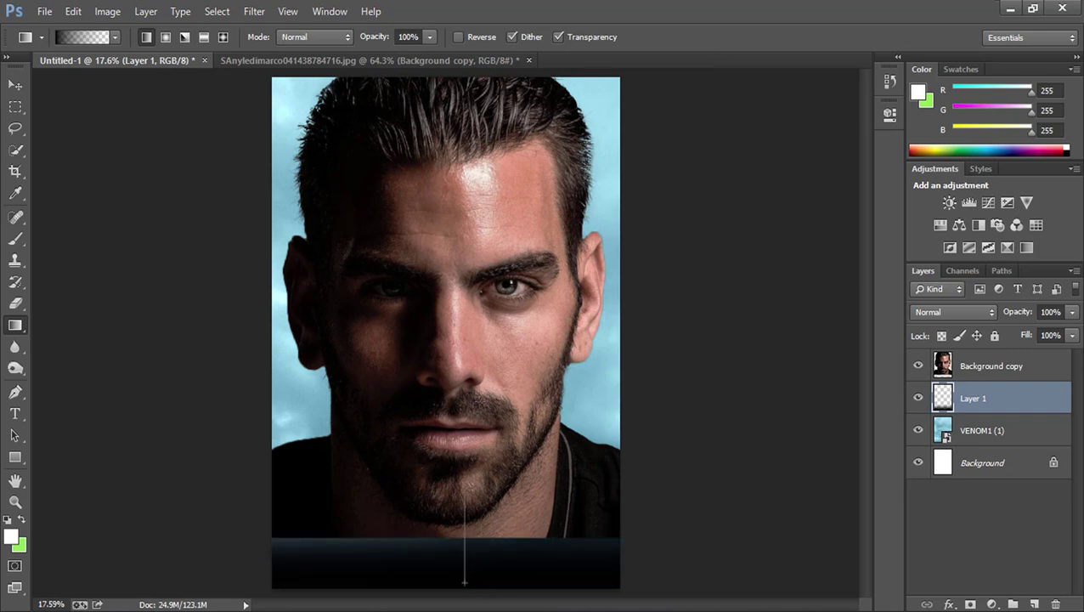
{"action": "left_click_drag", "start_coordinate": [464, 581], "coordinate": [486, 396]}
{"action": "left_click_drag", "start_coordinate": [465, 537], "coordinate": [465, 558]}
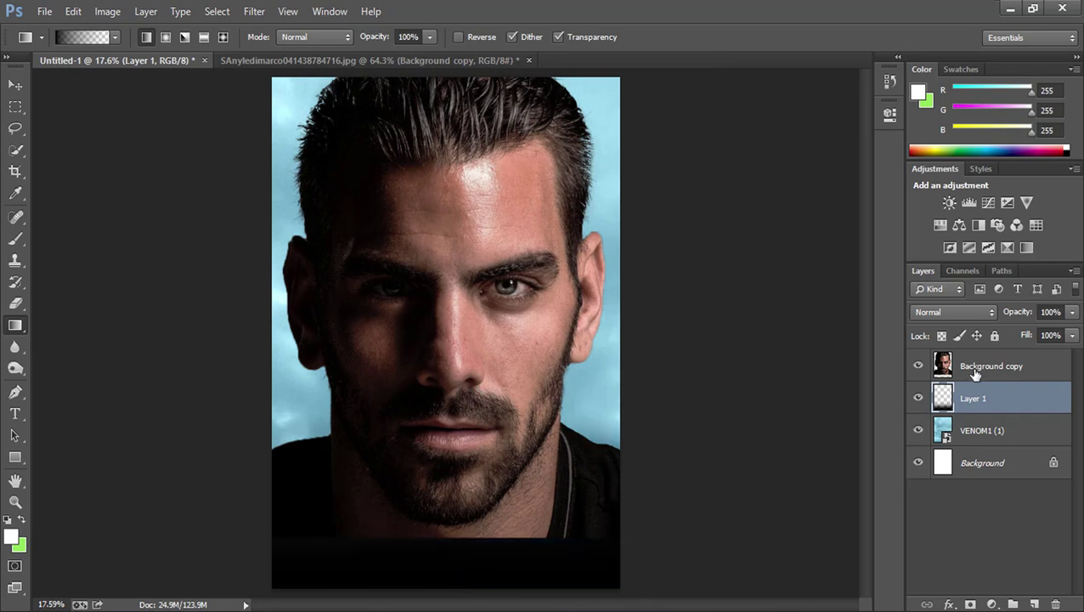
{"action": "left_click", "coordinate": [975, 374]}
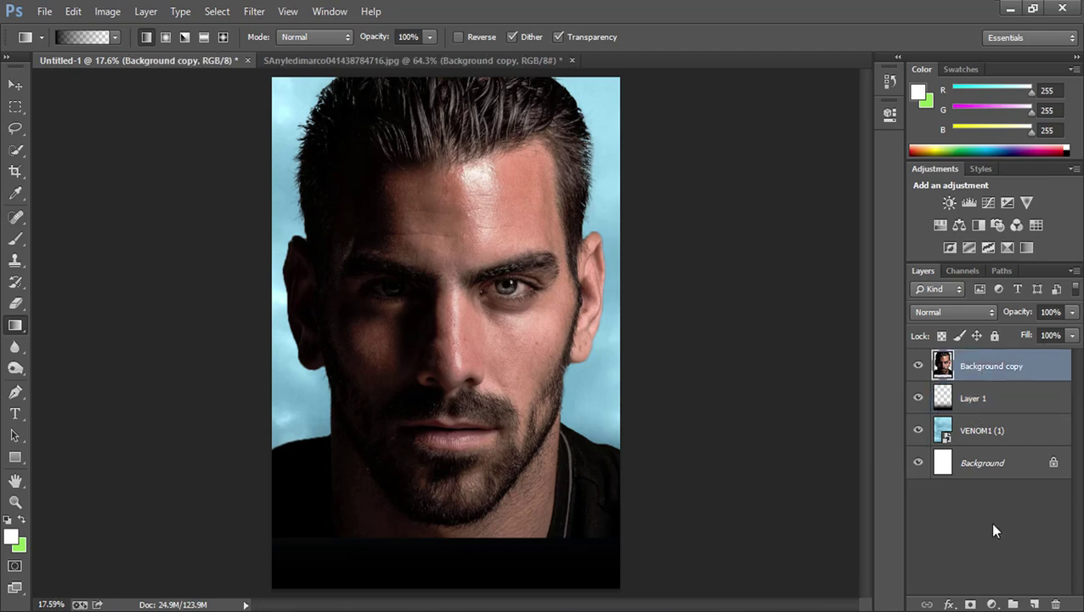
- Mask the face layer and fade its bottom to black with a Neutral Density gradient
{"action": "left_click", "coordinate": [970, 604]}
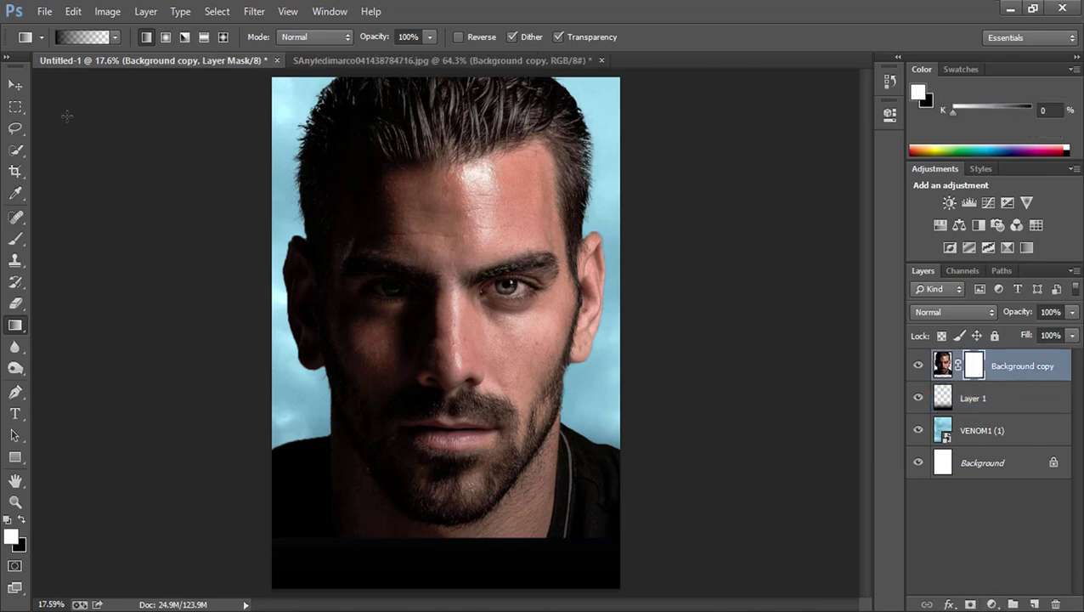
{"action": "left_click", "coordinate": [83, 37]}
{"action": "left_click", "coordinate": [578, 153]}
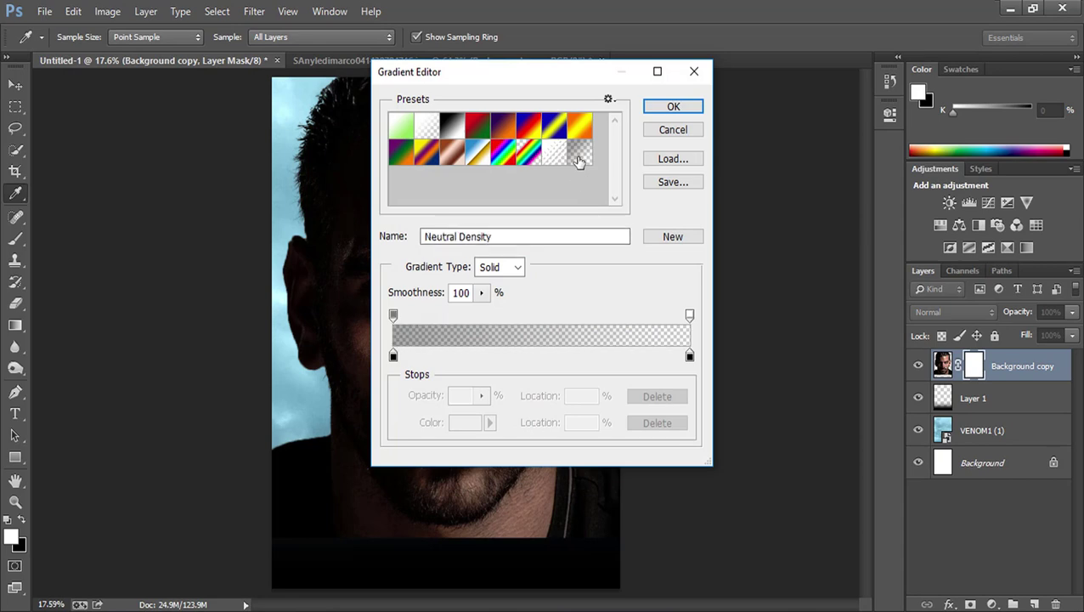
{"action": "left_click", "coordinate": [673, 108]}
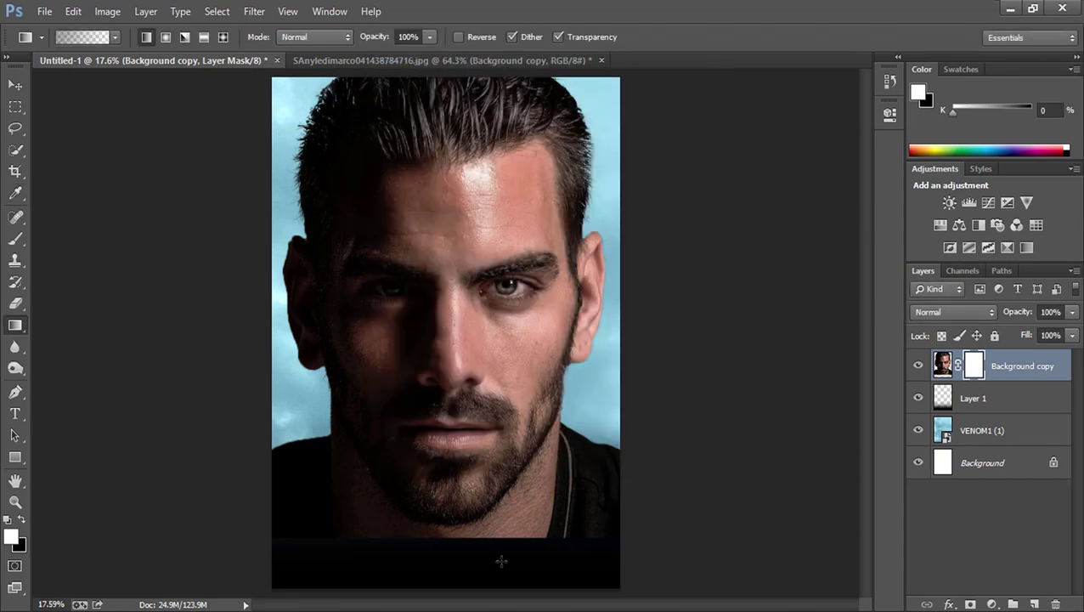
{"action": "left_click_drag", "start_coordinate": [500, 558], "coordinate": [503, 559]}
{"action": "left_click_drag", "start_coordinate": [520, 509], "coordinate": [517, 535]}
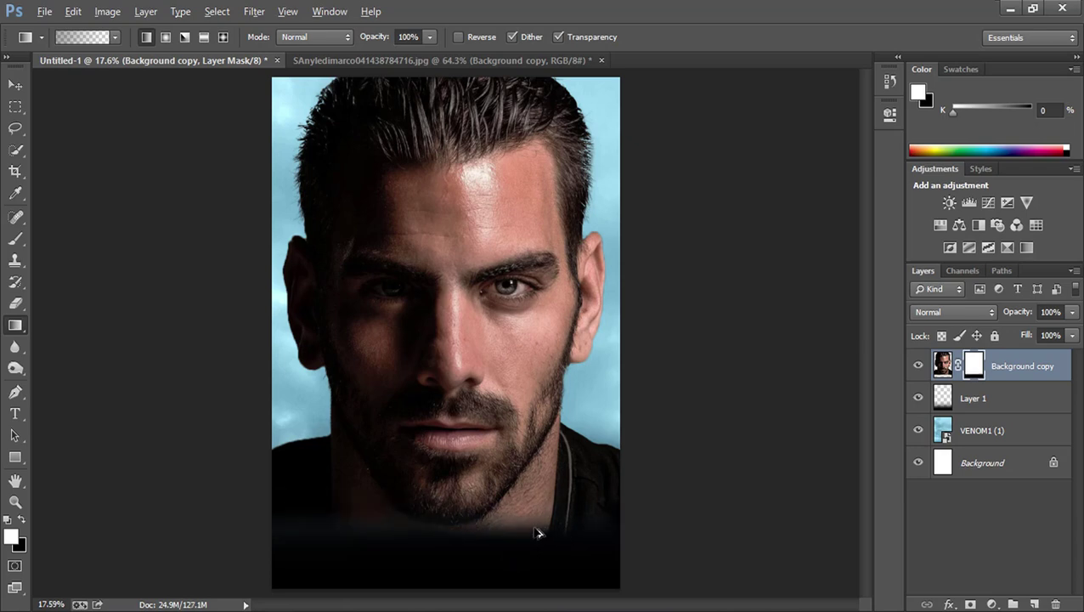
{"action": "left_click_drag", "start_coordinate": [537, 539], "coordinate": [537, 532]}
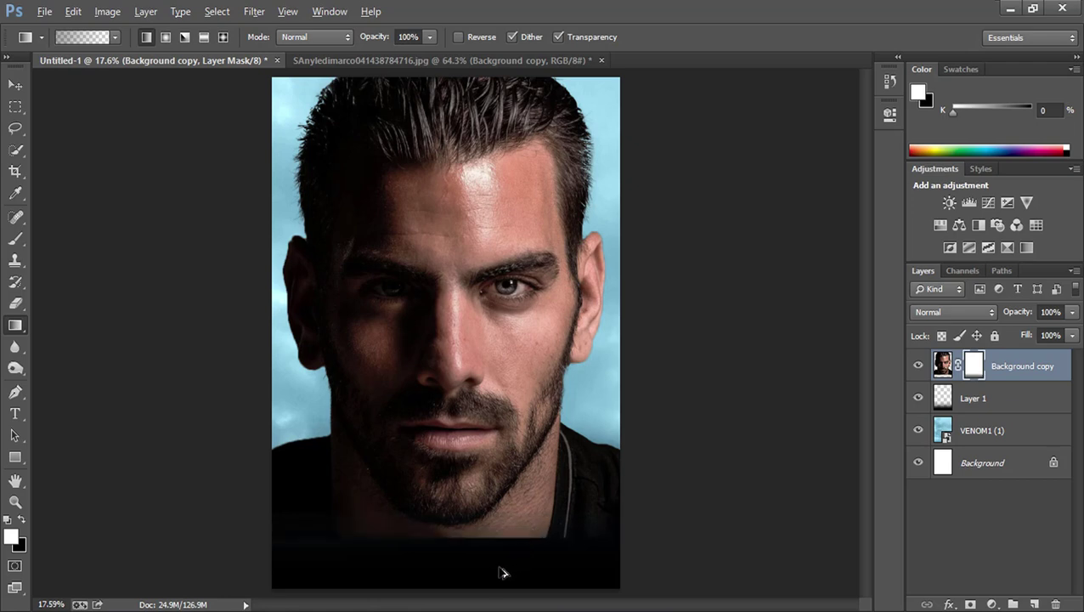
{"action": "left_click_drag", "start_coordinate": [463, 577], "coordinate": [462, 577]}
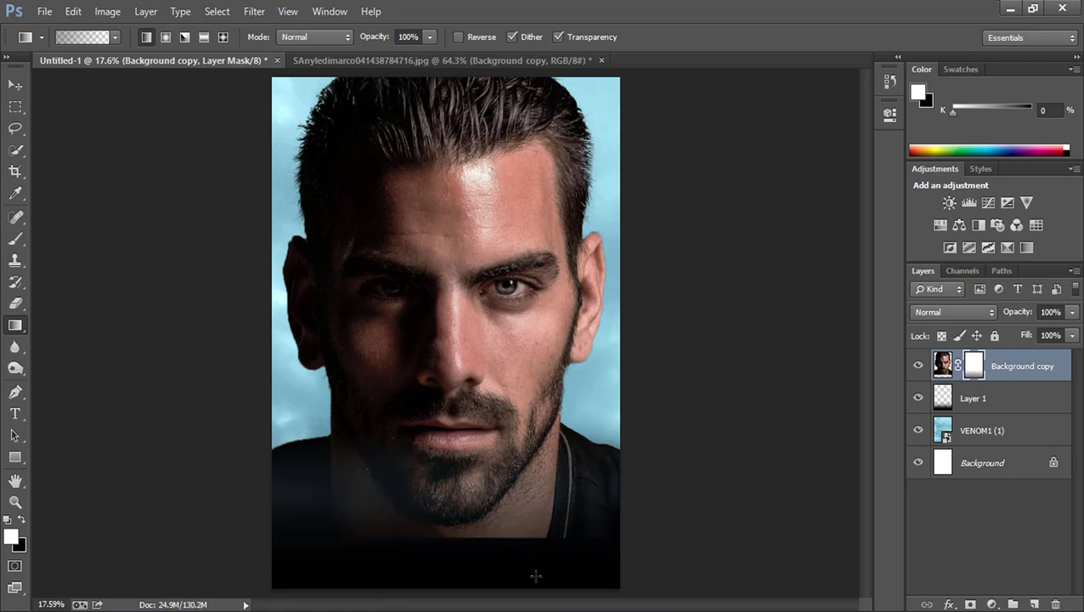
- Redraw the gradients on Layer 1 and the face mask, then drag VENOM1 (1) into the poster
{"action": "key", "text": "alt+bracketleft"}
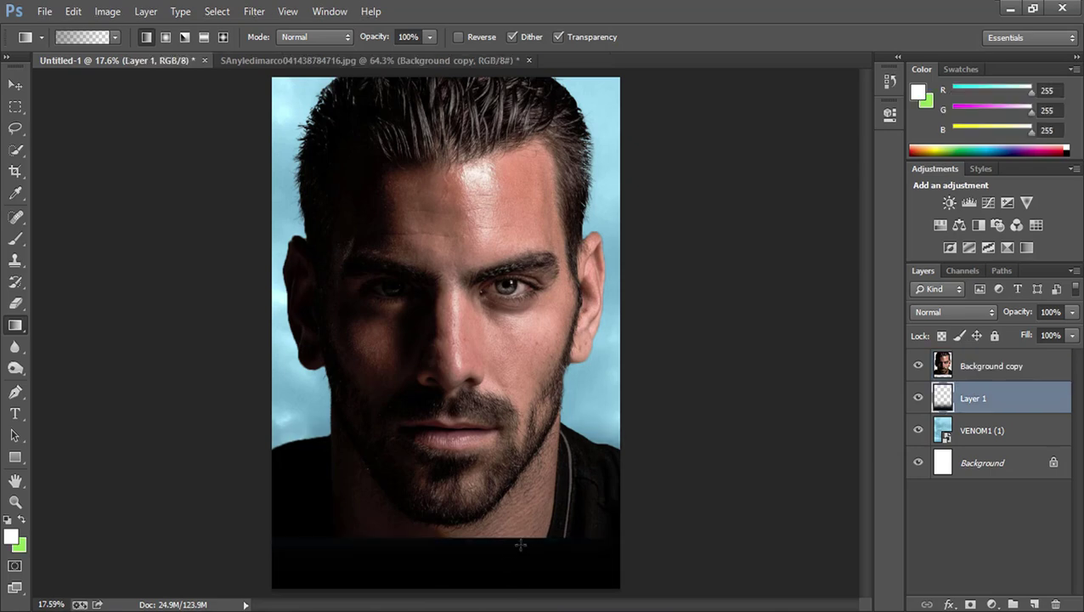
{"action": "mouse_move", "coordinate": [423, 565]}
{"action": "left_mouse_down"}
{"action": "mouse_move", "coordinate": [423, 490]}
{"action": "mouse_move", "coordinate": [394, 497]}
{"action": "left_mouse_up"}
{"action": "key", "text": "alt+bracketright"}
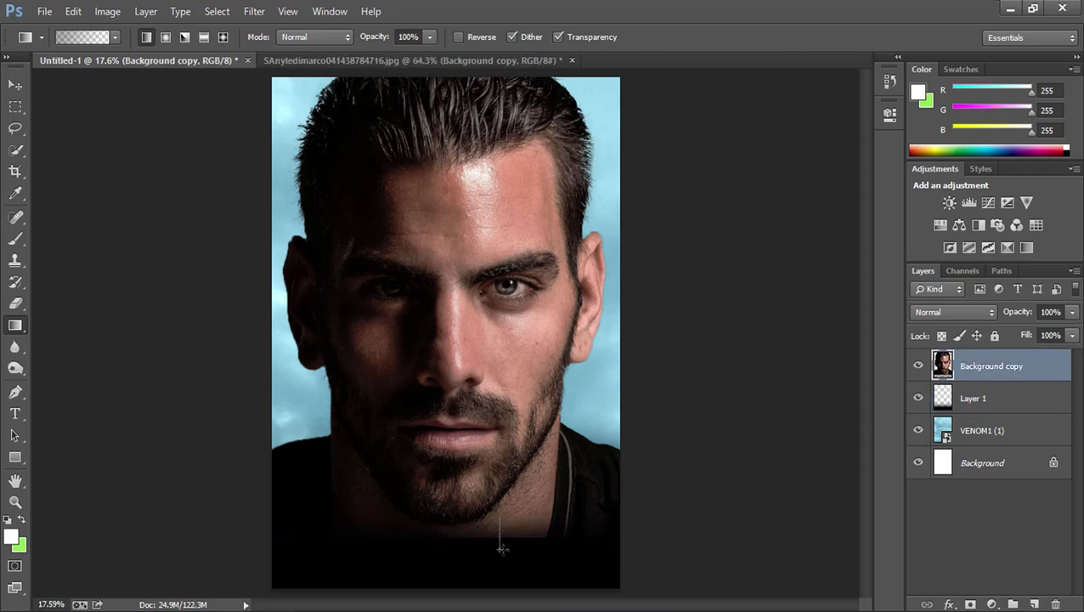
{"action": "left_click_drag", "start_coordinate": [513, 549], "coordinate": [518, 556]}
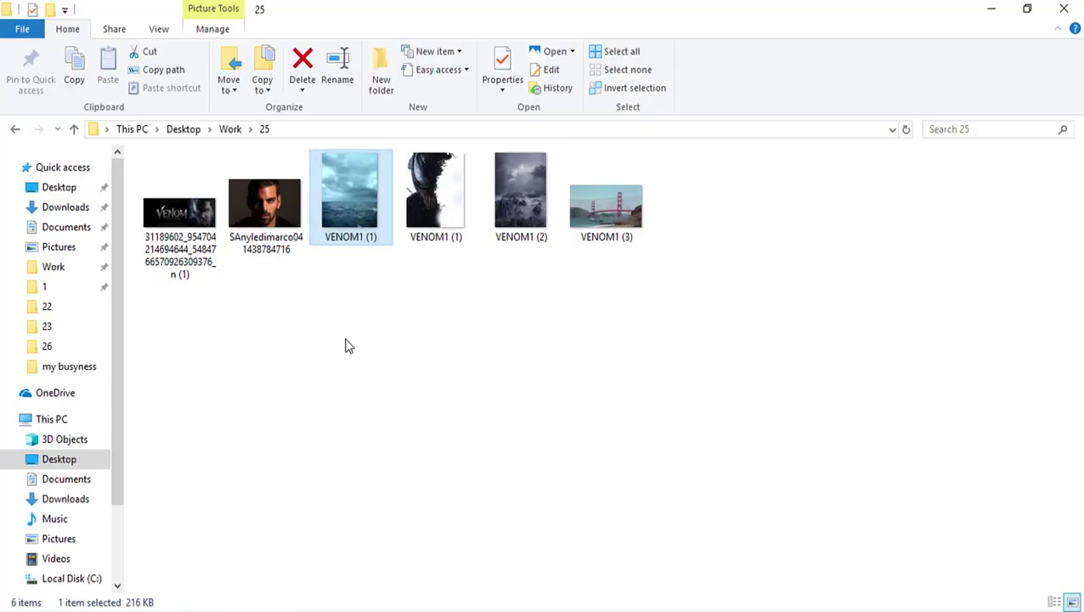
{"action": "mouse_move", "coordinate": [436, 200]}
{"action": "left_mouse_down"}
{"action": "mouse_move", "coordinate": [367, 439]}
{"action": "mouse_move", "coordinate": [473, 363]}
{"action": "left_mouse_up"}
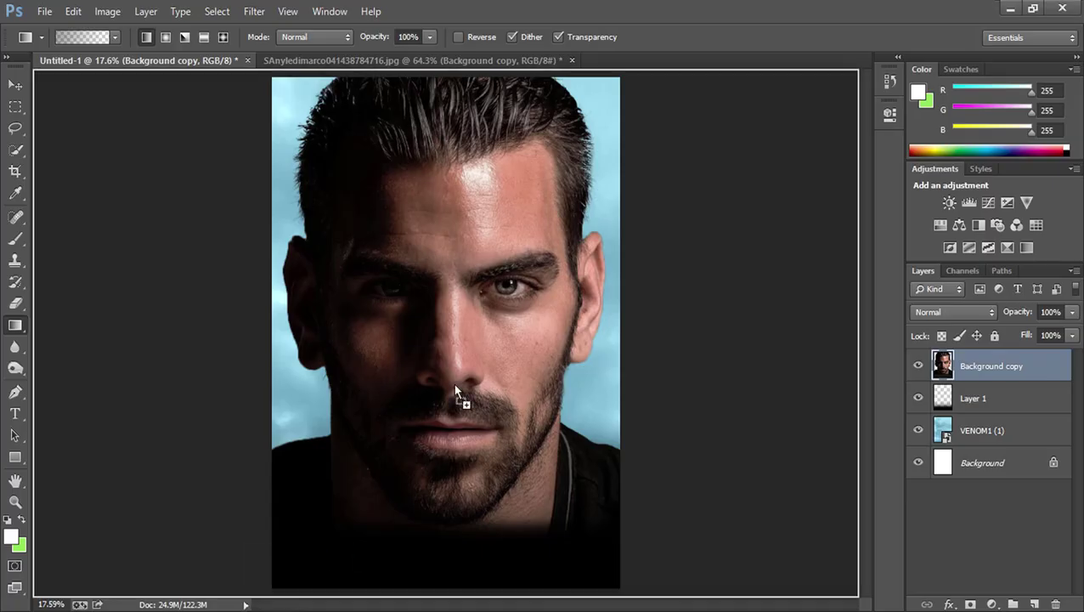
- Place the Venom image at 33.62% scale, covering the left half of the man's face
{"action": "left_click_drag", "start_coordinate": [467, 360], "coordinate": [467, 361]}
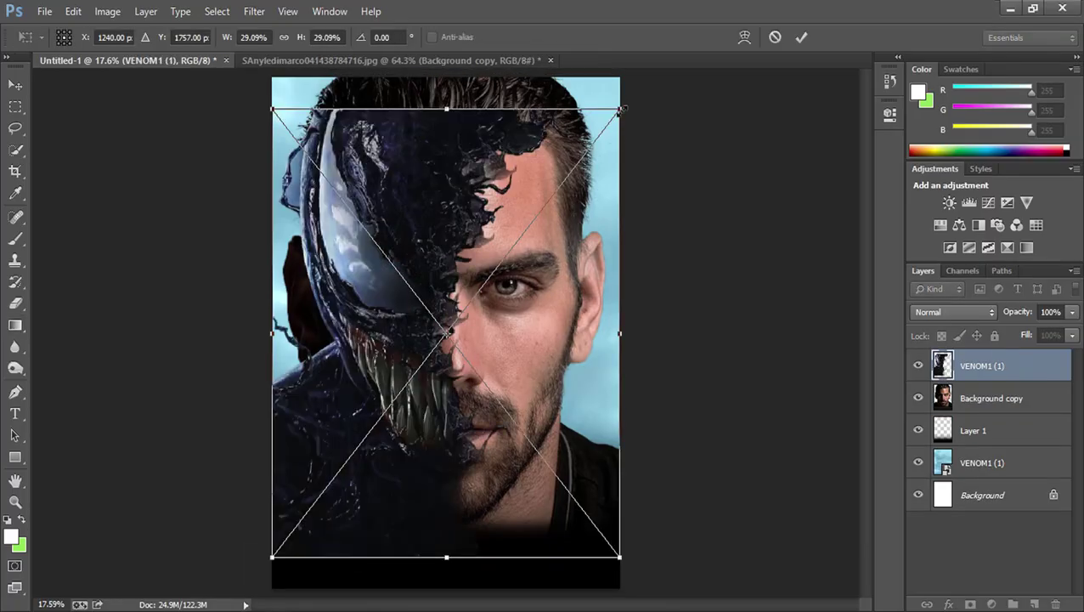
{"action": "left_click_drag", "start_coordinate": [623, 109], "coordinate": [639, 95]}
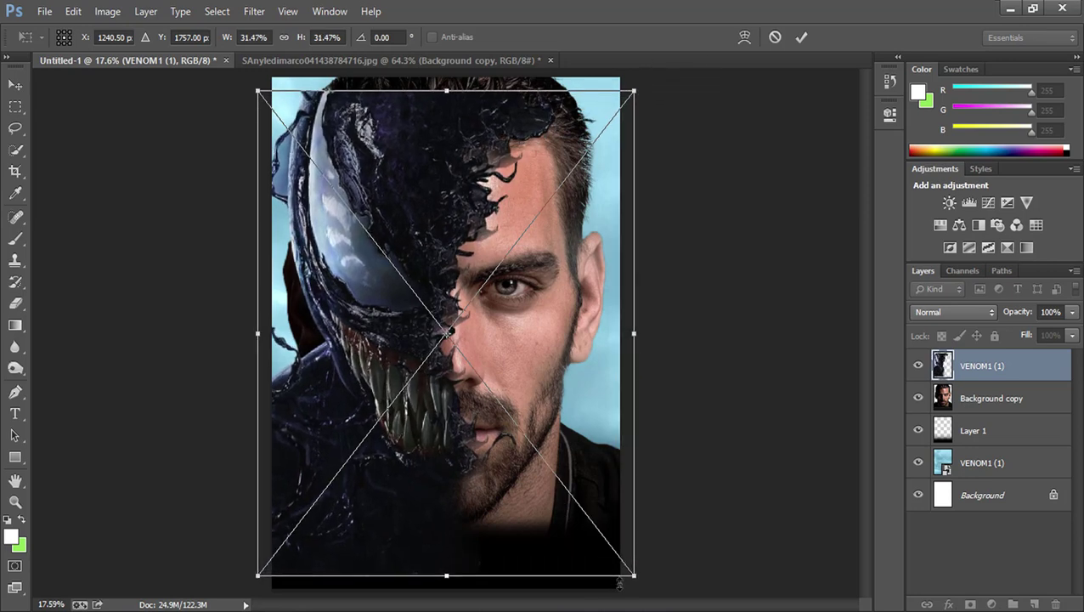
{"action": "left_click_drag", "start_coordinate": [414, 213], "coordinate": [418, 200]}
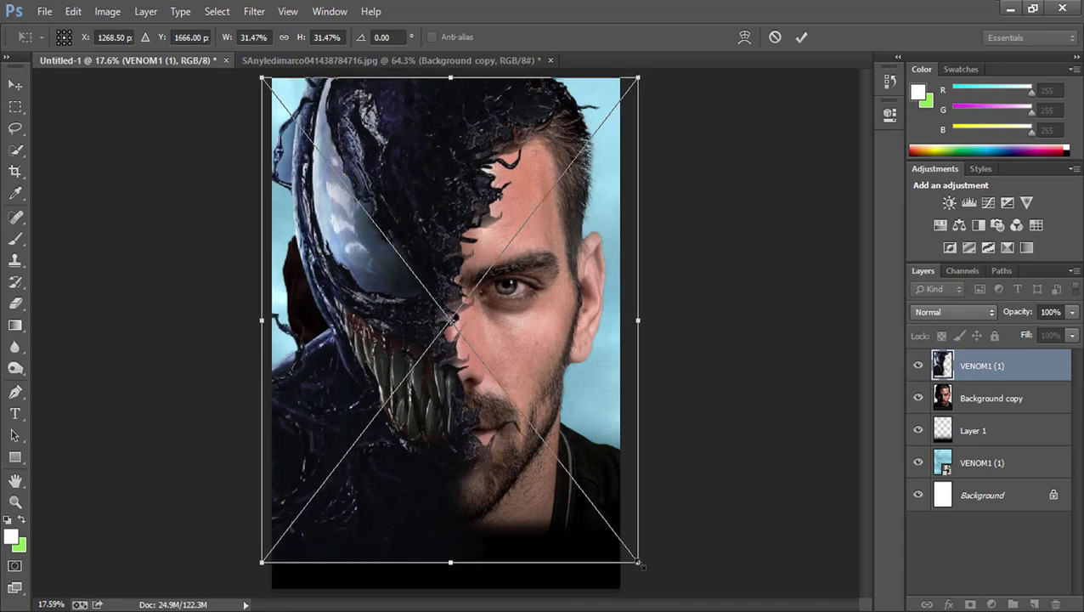
{"action": "mouse_move", "coordinate": [638, 561]}
{"action": "left_mouse_down"}
{"action": "mouse_move", "coordinate": [668, 586]}
{"action": "mouse_move", "coordinate": [663, 594]}
{"action": "left_mouse_up"}
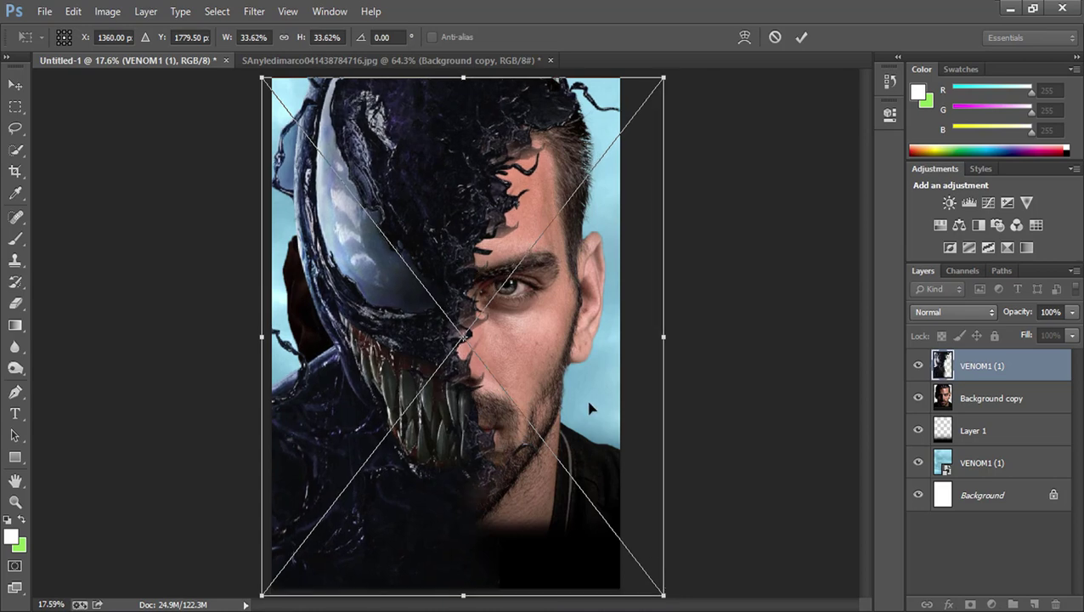
{"action": "left_click_drag", "start_coordinate": [575, 376], "coordinate": [573, 378]}
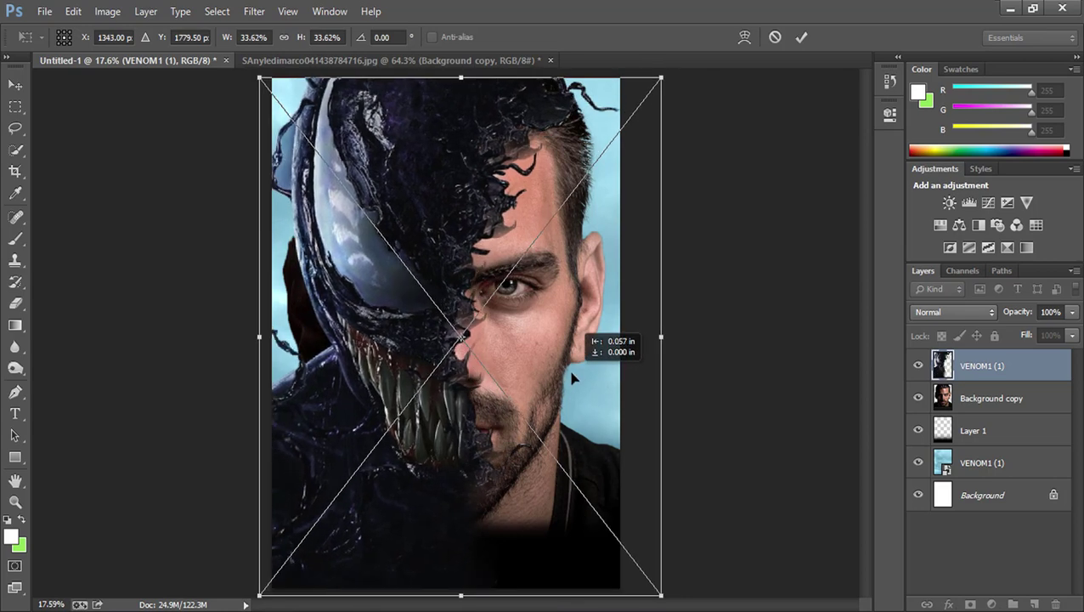
{"action": "key", "text": "Left"}
{"action": "key", "text": "Left"}
{"action": "key", "text": "Left"}
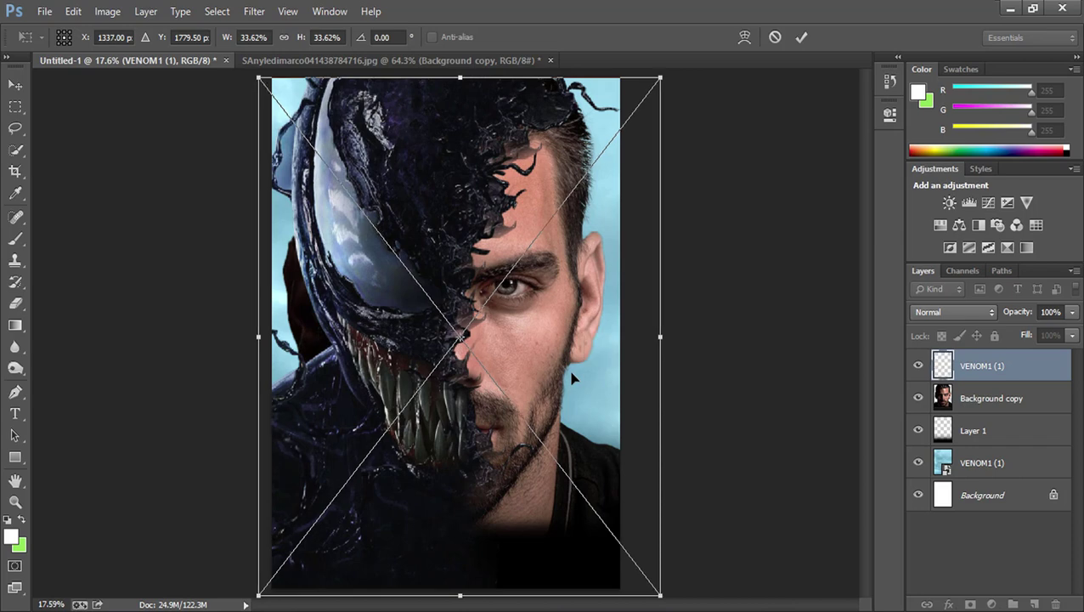
{"action": "key", "text": "Left"}
{"action": "key", "text": "Left"}
{"action": "key", "text": "Left"}
{"action": "key", "text": "Left"}
{"action": "key", "text": "Left"}
{"action": "key", "text": "Left"}
{"action": "key", "text": "g"}
{"action": "key", "text": "Return"}
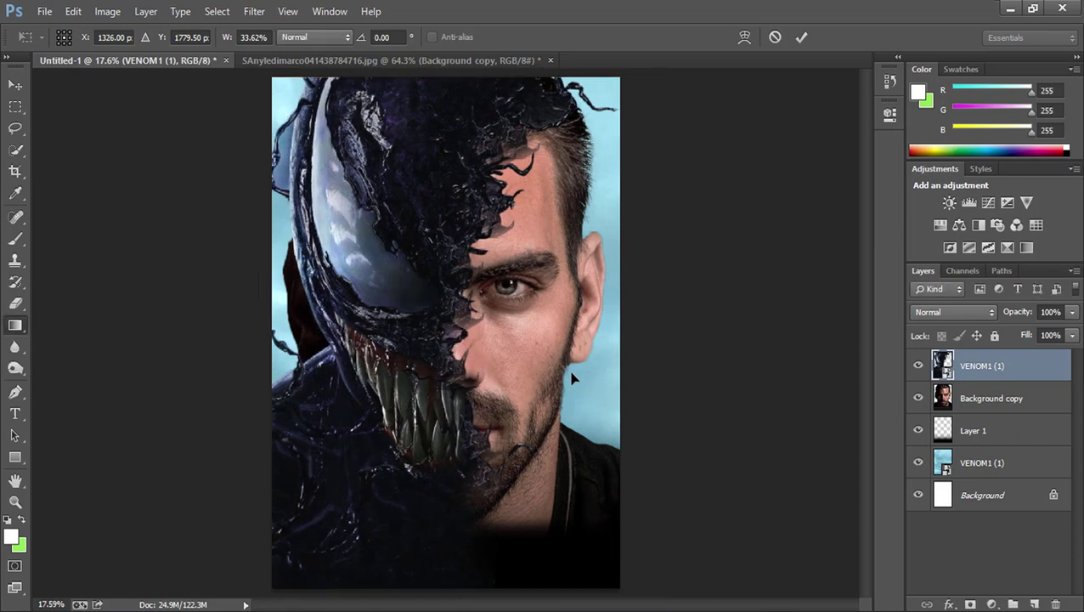
- Erase the dark patch on the portrait layer's left edge with a 600 px eraser
{"action": "left_click", "coordinate": [15, 85]}
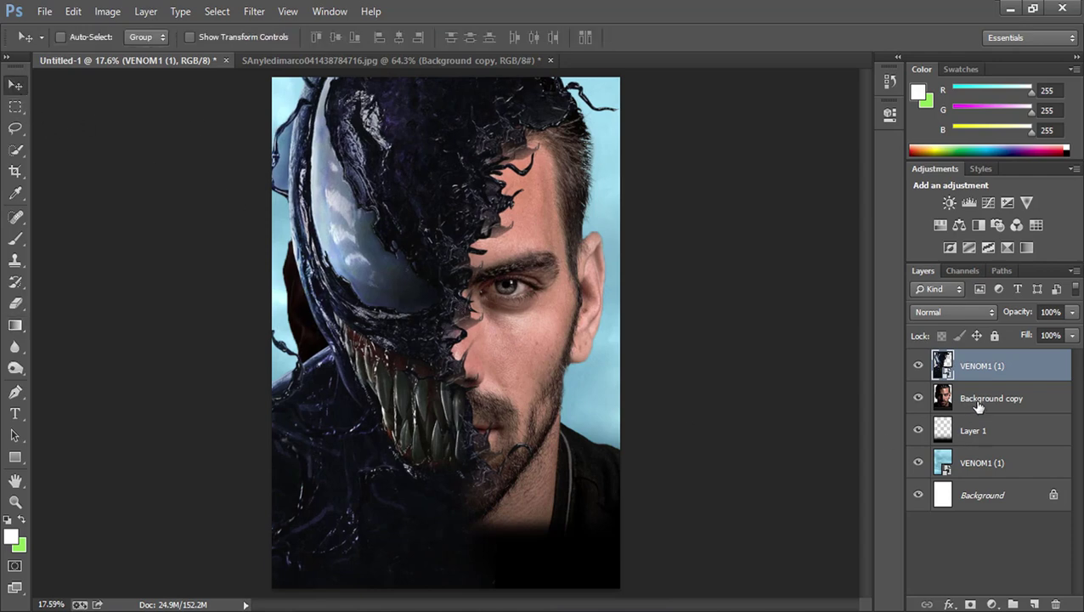
{"action": "left_click", "coordinate": [990, 398]}
{"action": "left_click", "coordinate": [15, 304]}
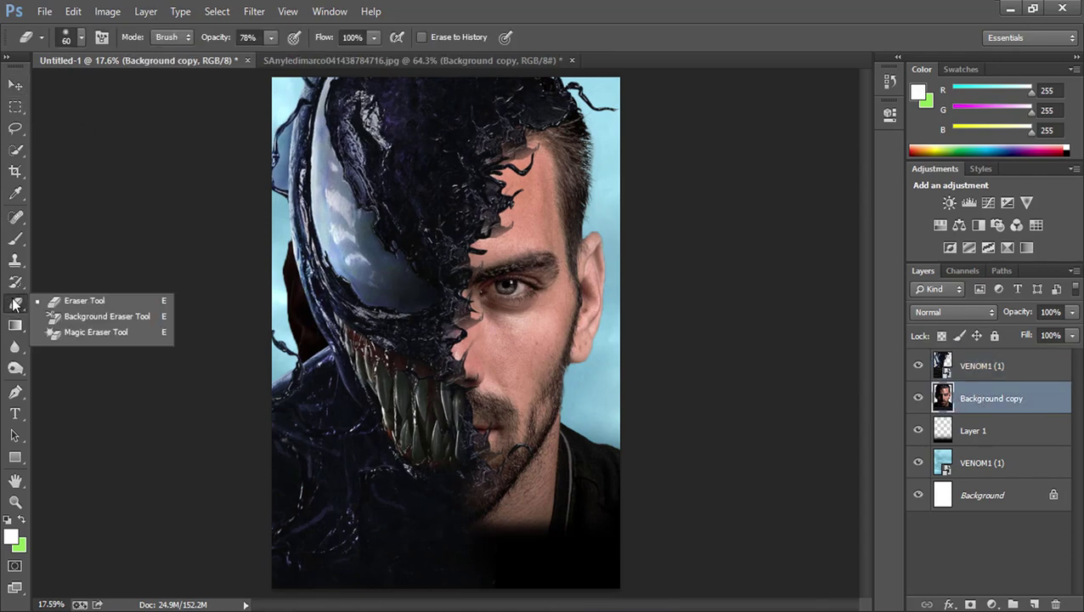
{"action": "left_click", "coordinate": [76, 303]}
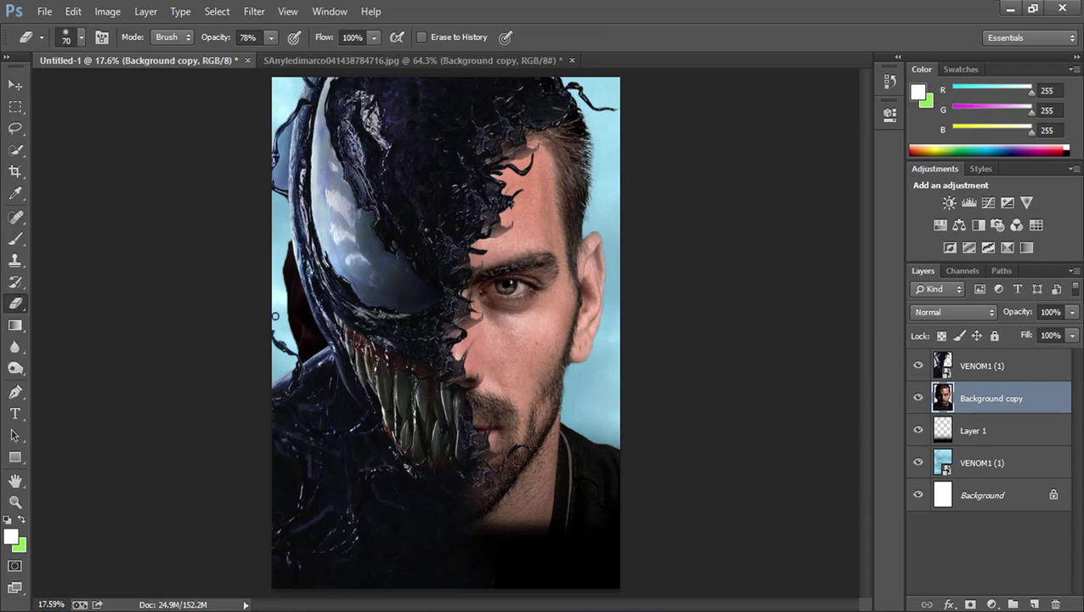
{"action": "key", "text": "bracketright"}
{"action": "key", "text": "bracketright"}
{"action": "key", "text": "bracketright"}
{"action": "mouse_move", "coordinate": [290, 280]}
{"action": "left_mouse_down"}
{"action": "mouse_move", "coordinate": [298, 365]}
{"action": "mouse_move", "coordinate": [291, 337]}
{"action": "mouse_move", "coordinate": [278, 407]}
{"action": "mouse_move", "coordinate": [273, 369]}
{"action": "left_mouse_up"}
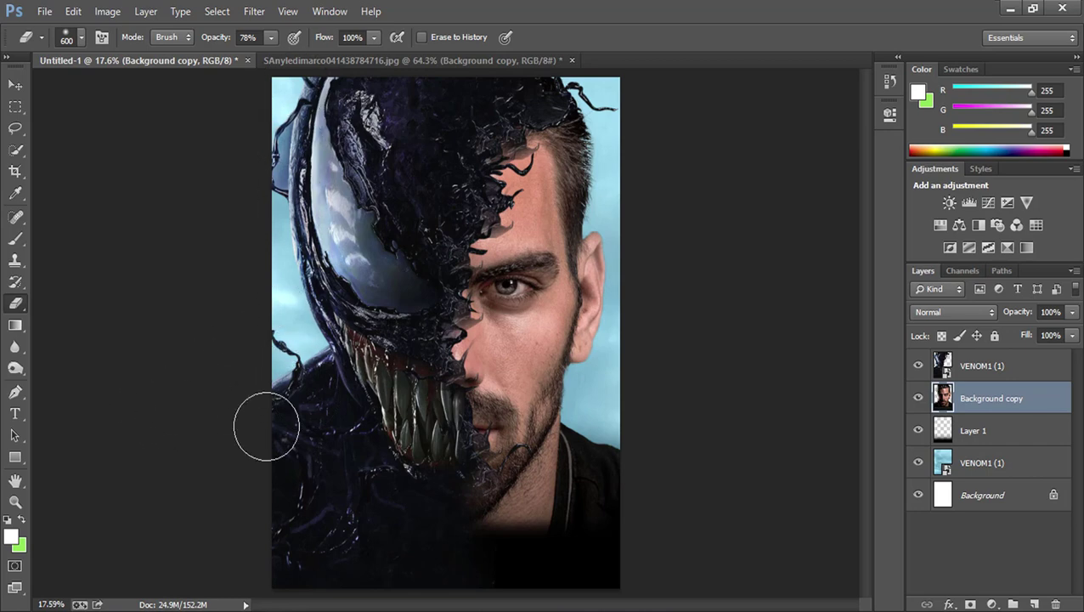
{"action": "left_click", "coordinate": [966, 365]}
- Shrink the Venom layer to about 33.1% and nudge it to align with the face
{"action": "key", "text": "ctrl+t"}
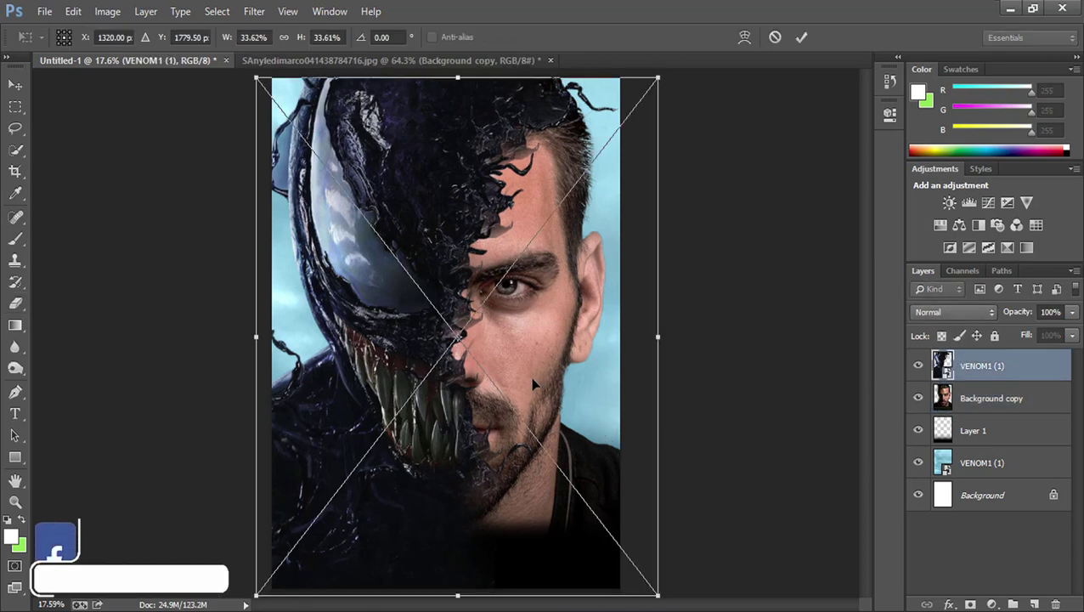
{"action": "left_click_drag", "start_coordinate": [658, 594], "coordinate": [652, 587]}
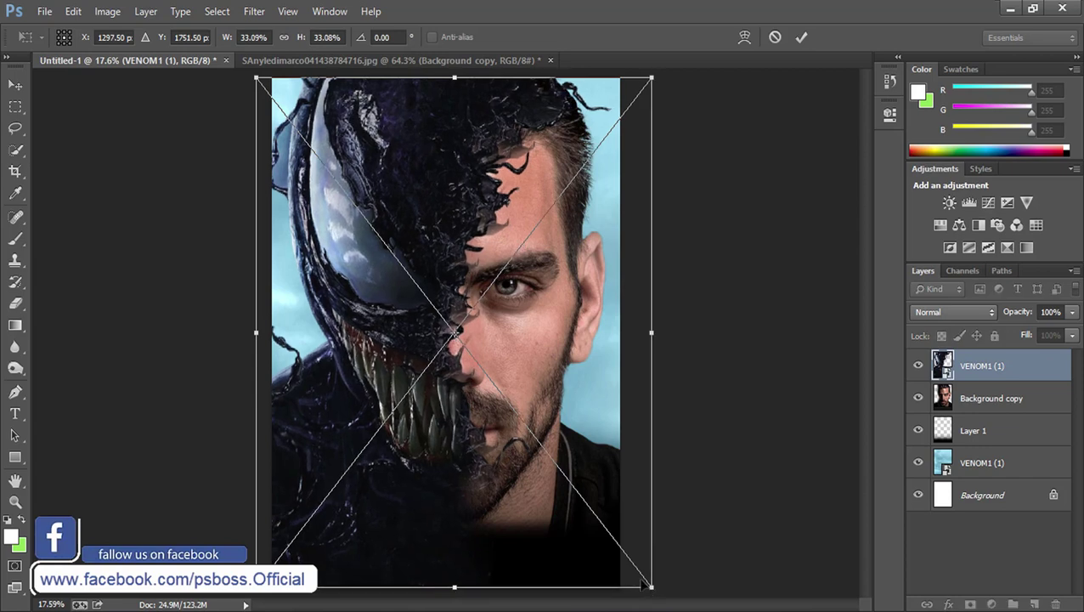
{"action": "key", "text": "Right"}
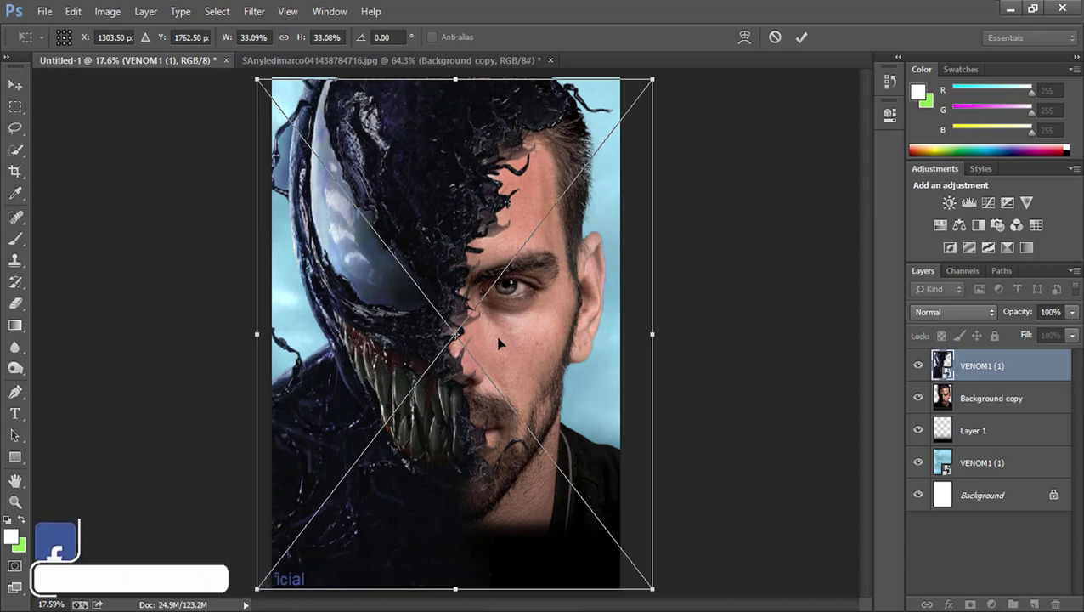
{"action": "left_click_drag", "start_coordinate": [498, 344], "coordinate": [491, 355]}
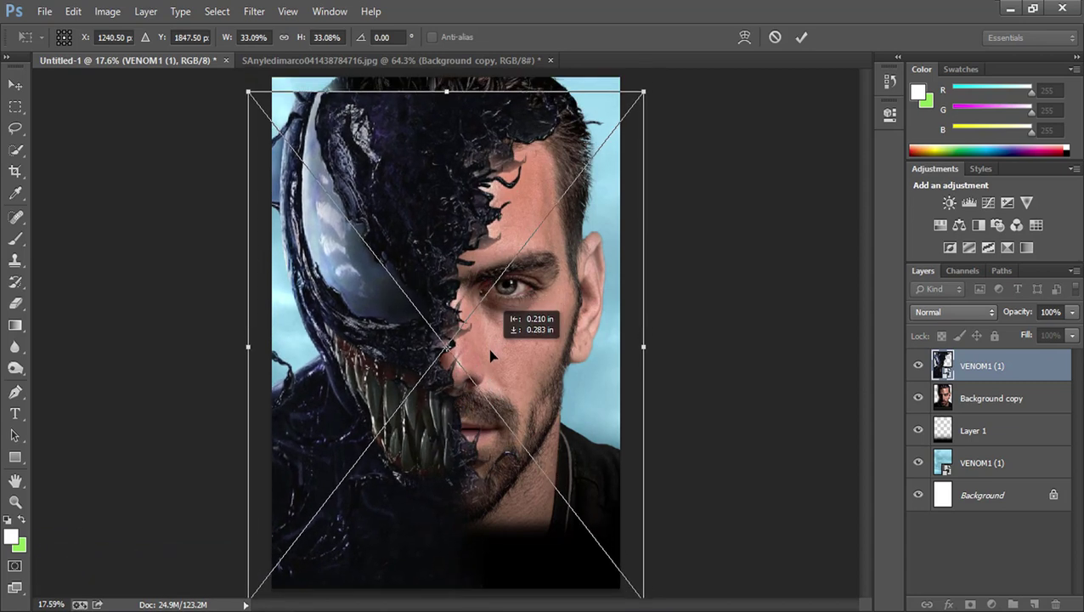
{"action": "key", "text": "shift+Right"}
{"action": "key", "text": "Right"}
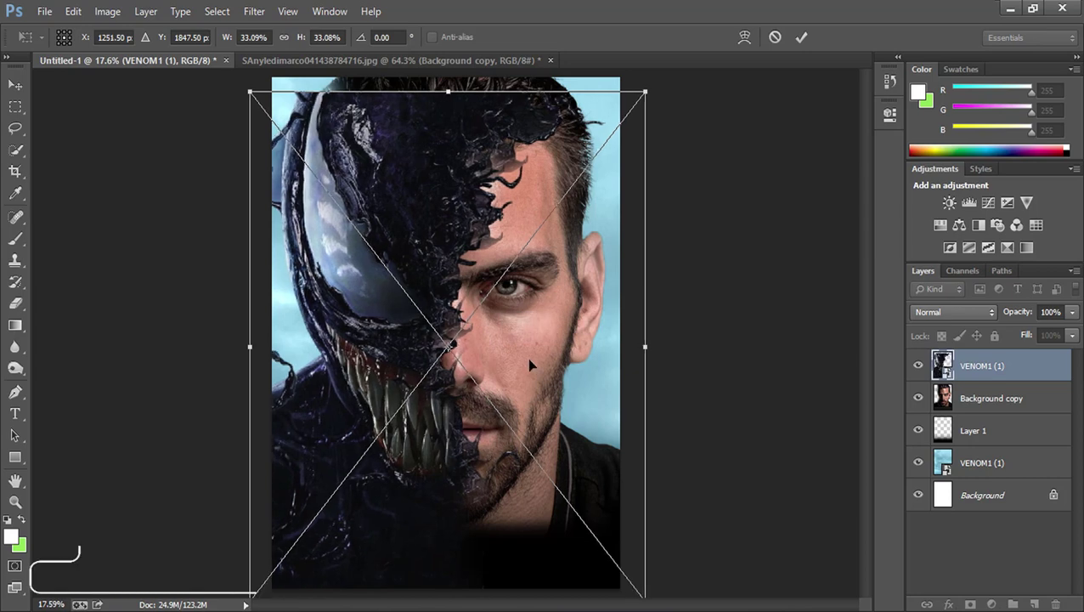
{"action": "key", "text": "Return"}
{"action": "key", "text": "e"}
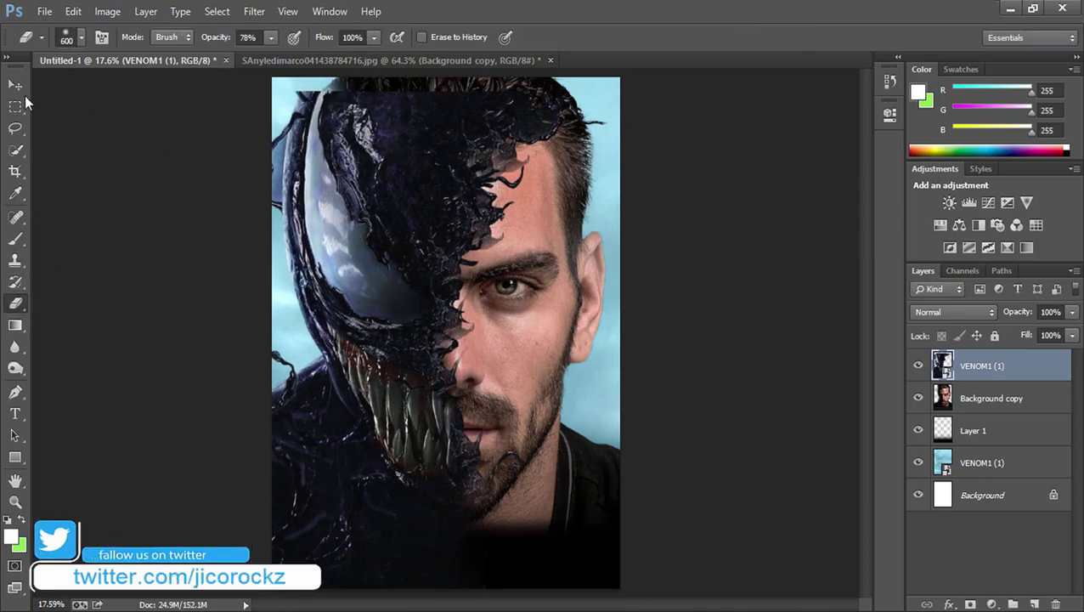
{"action": "left_click", "coordinate": [27, 90]}
{"action": "mouse_move", "coordinate": [450, 157]}
{"action": "left_mouse_down"}
{"action": "mouse_move", "coordinate": [459, 148]}
{"action": "mouse_move", "coordinate": [373, 175]}
{"action": "left_mouse_up"}
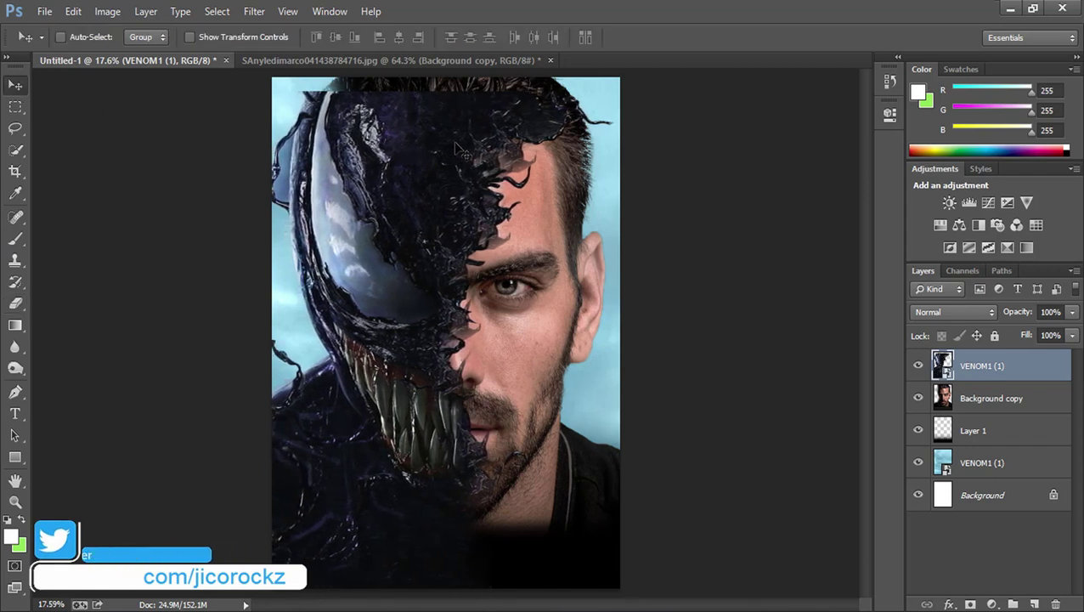
- Crop the poster to its canvas, deleting the pixels beyond the edges, and fit it on screen
{"action": "left_click", "coordinate": [14, 171]}
{"action": "left_click_drag", "start_coordinate": [446, 78], "coordinate": [446, 85]}
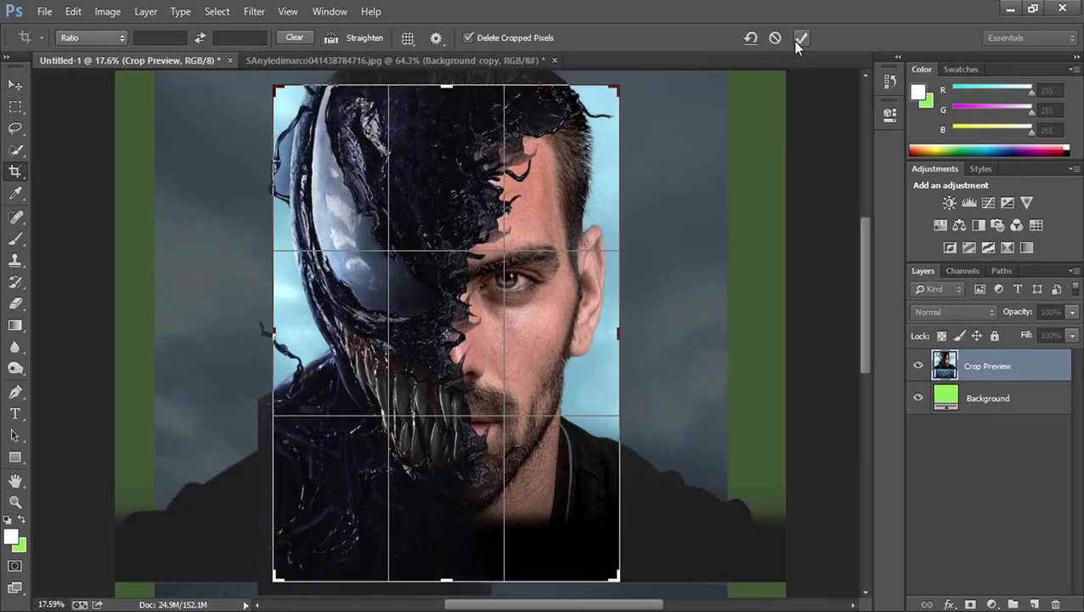
{"action": "left_click", "coordinate": [800, 39]}
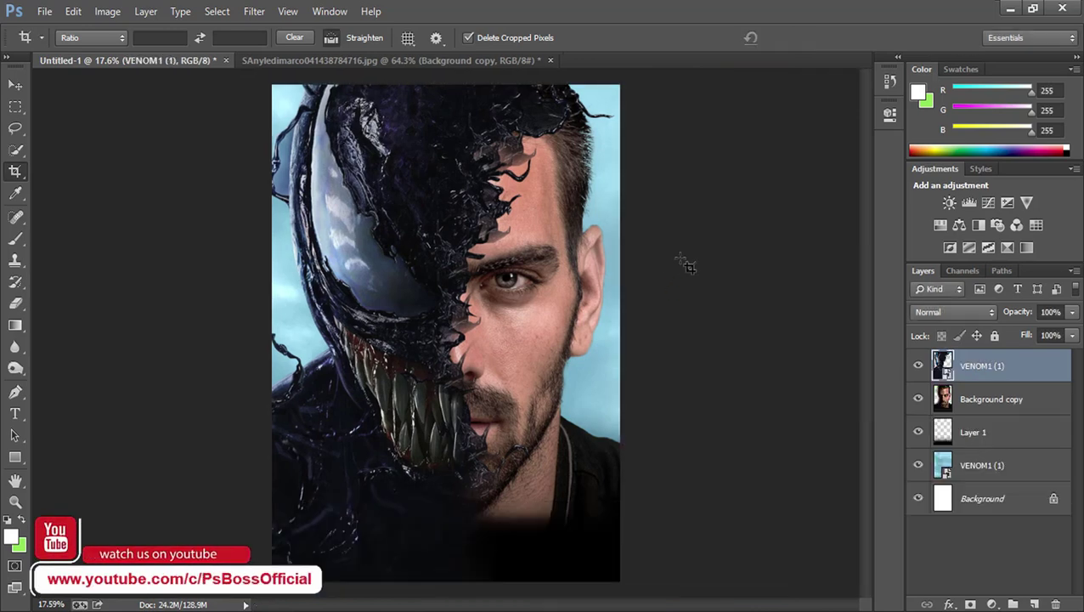
{"action": "key", "text": "ctrl+0"}
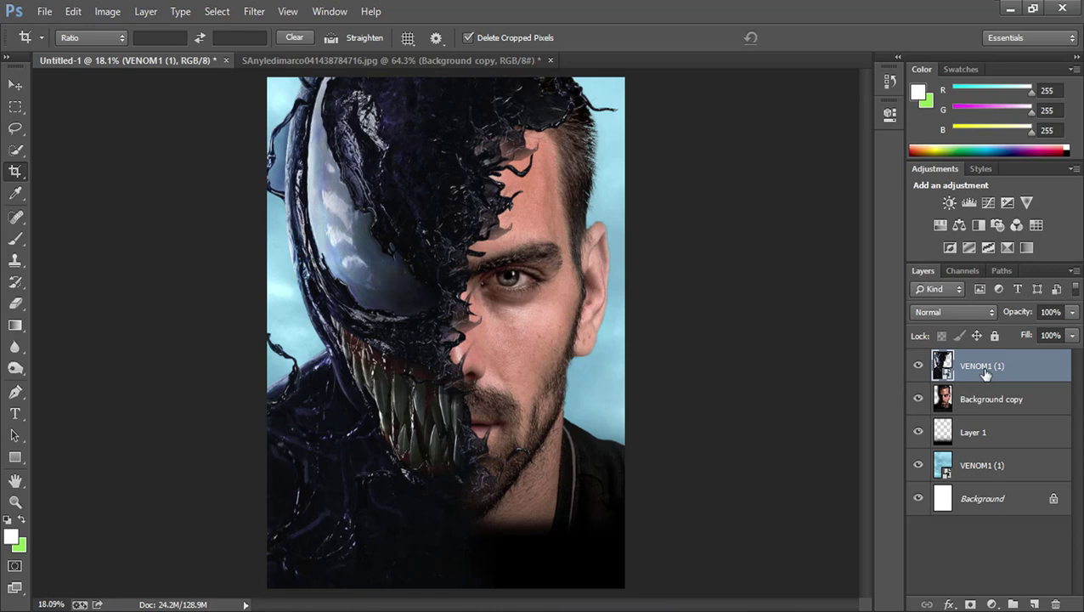
- Duplicate the VENOM1 (1) layer and rasterize the original beneath it
{"action": "left_click_drag", "start_coordinate": [986, 374], "coordinate": [1034, 604]}
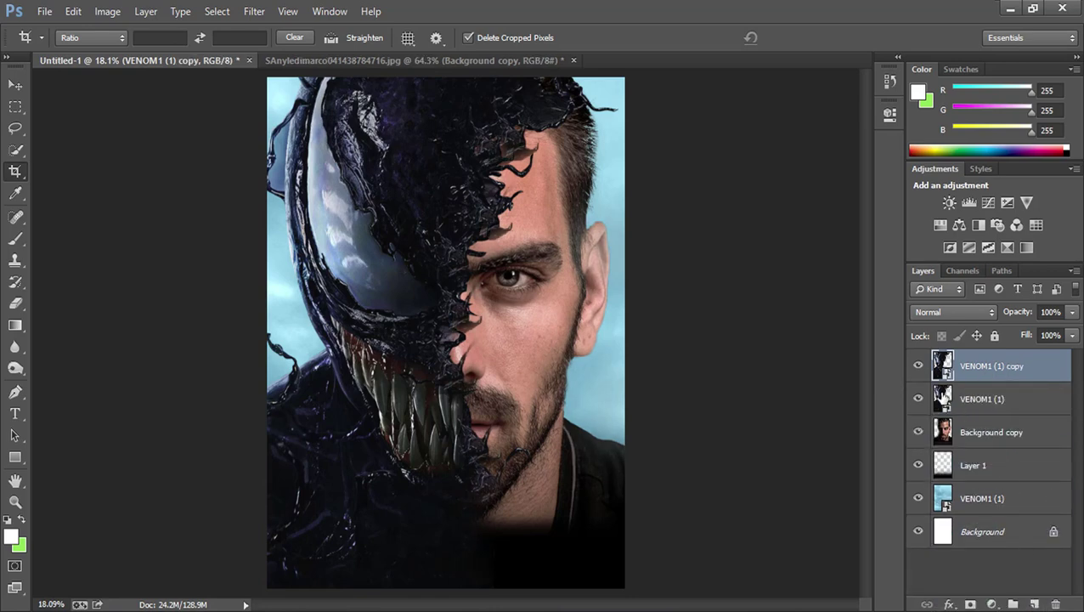
{"action": "left_click", "coordinate": [986, 398]}
{"action": "right_click", "coordinate": [986, 398]}
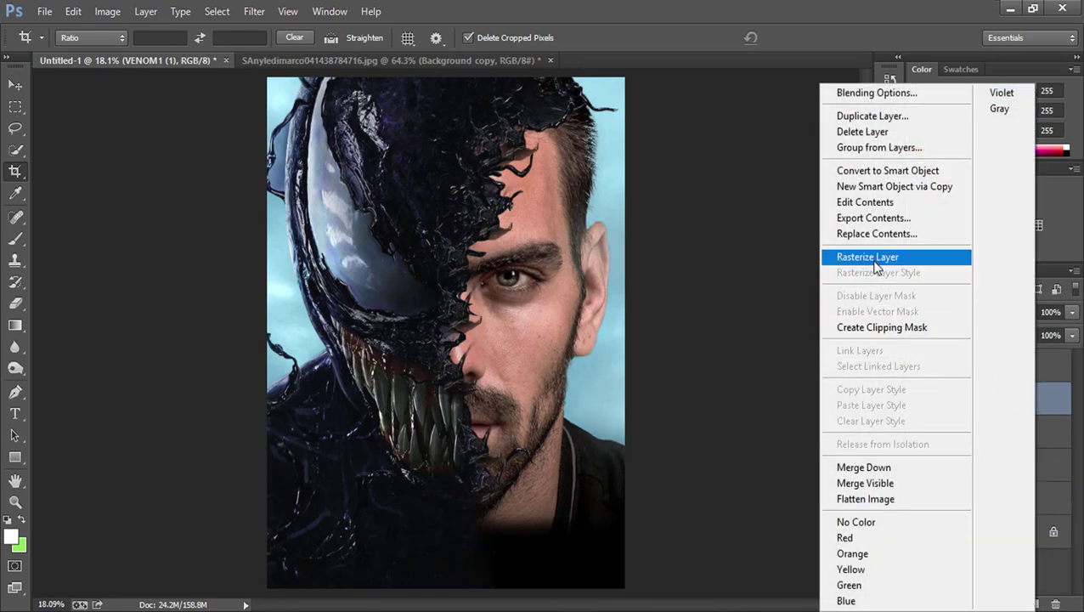
{"action": "left_click", "coordinate": [875, 258]}
- Fill the original Venom layer's shape with black as a silhouette, then deselect
{"action": "left_click", "coordinate": [944, 397], "text": "ctrl"}
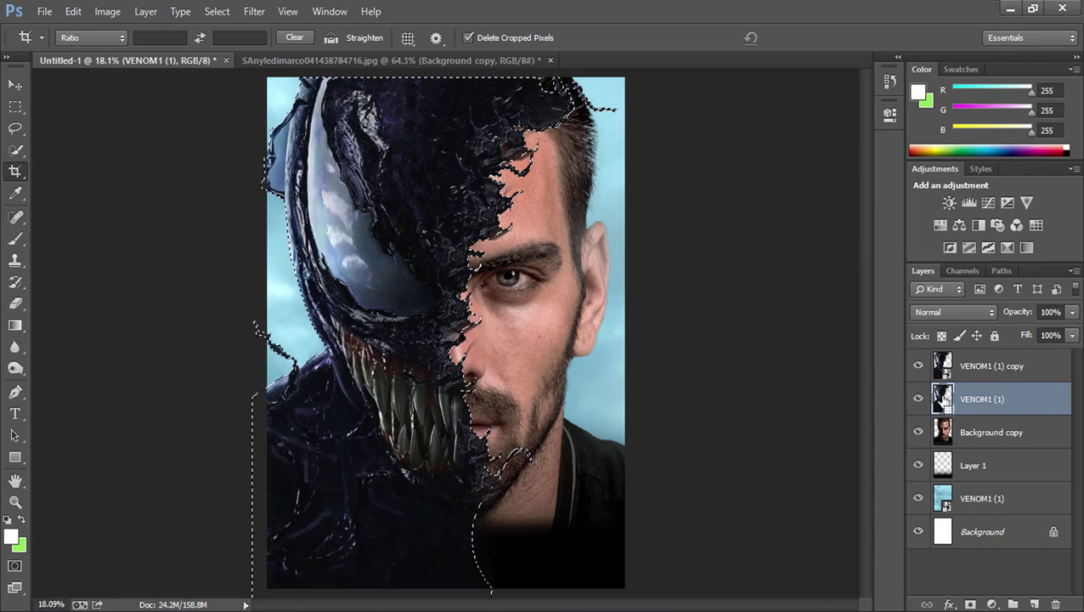
{"action": "left_click", "coordinate": [73, 12]}
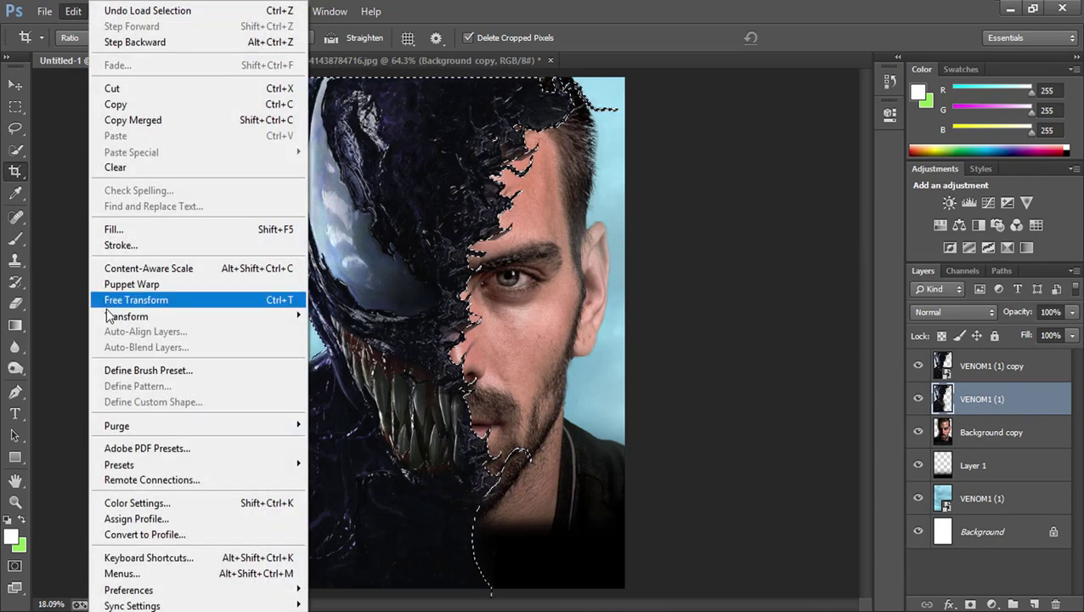
{"action": "left_click", "coordinate": [114, 230]}
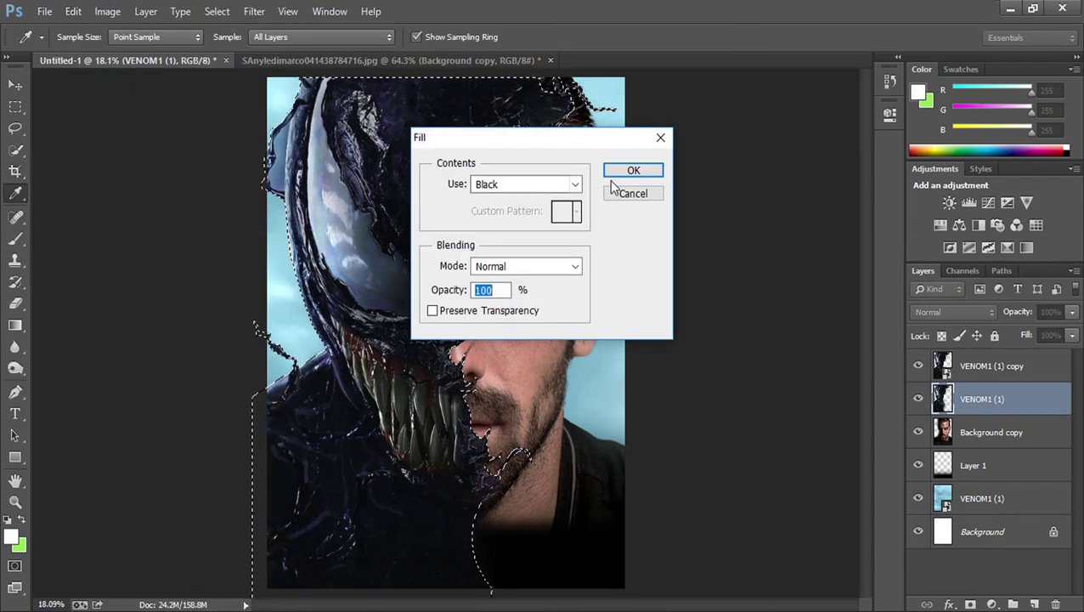
{"action": "left_click", "coordinate": [633, 170]}
{"action": "key", "text": "c"}
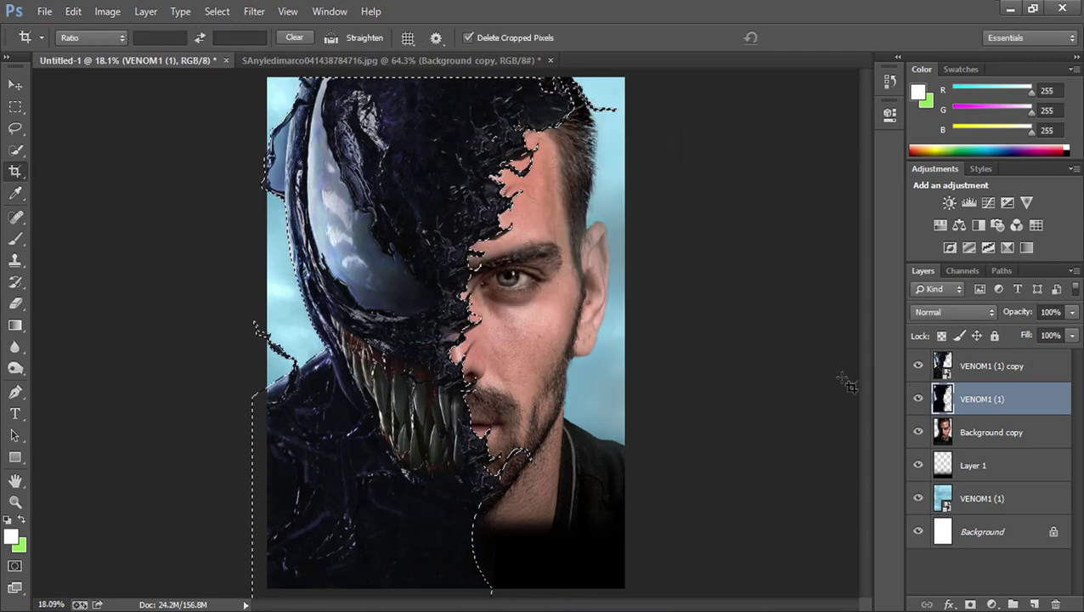
{"action": "key", "text": "ctrl+d"}
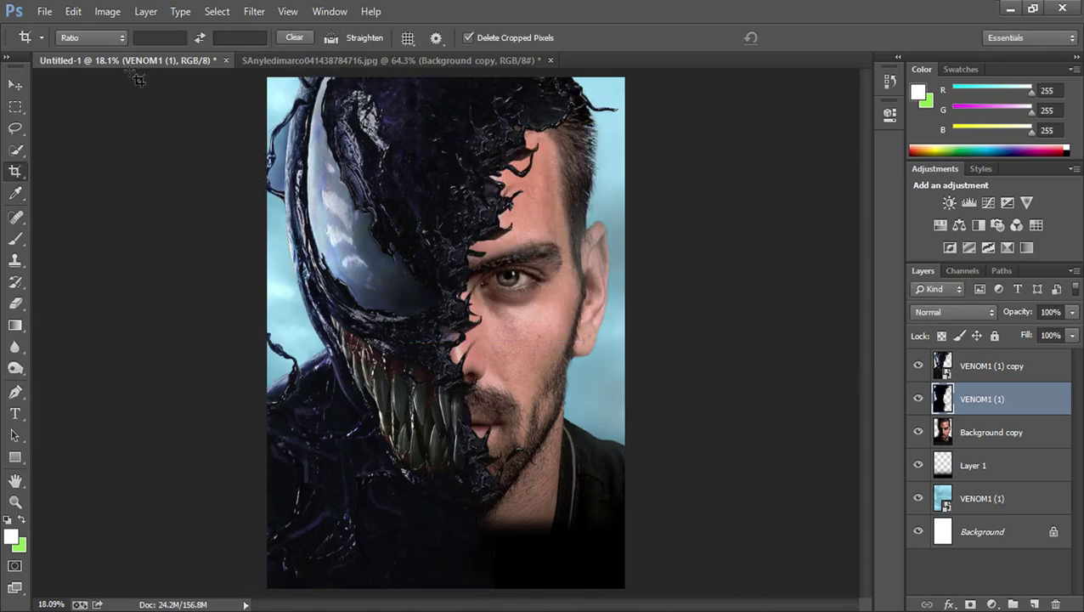
{"action": "left_click", "coordinate": [15, 85]}
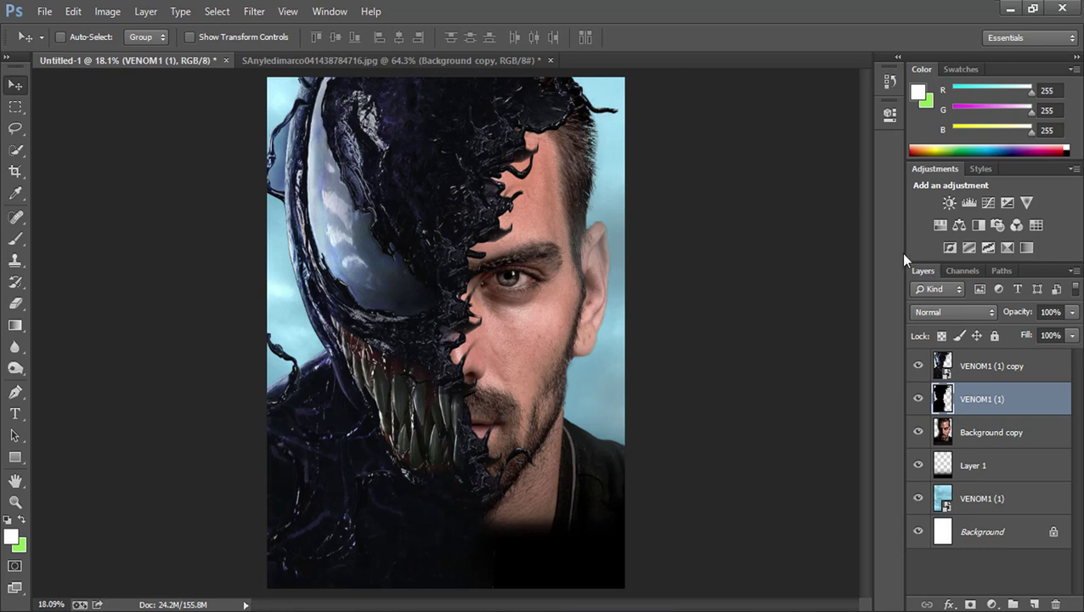
{"action": "mouse_move", "coordinate": [261, 195]}
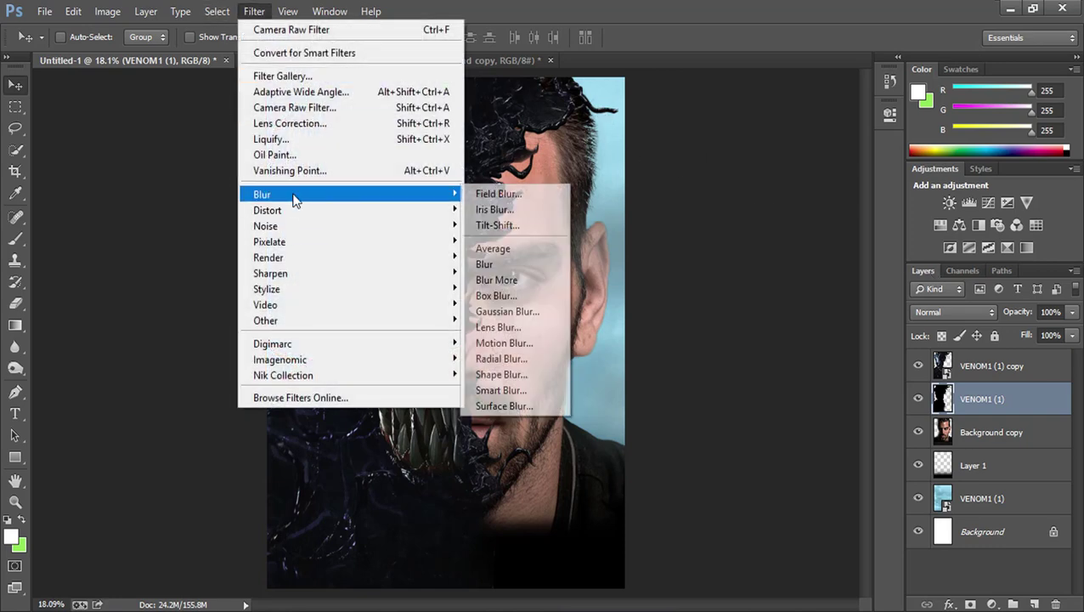
- Soften the venom mask's edge with a Gaussian Blur of about 3 px radius
{"action": "left_click", "coordinate": [501, 311]}
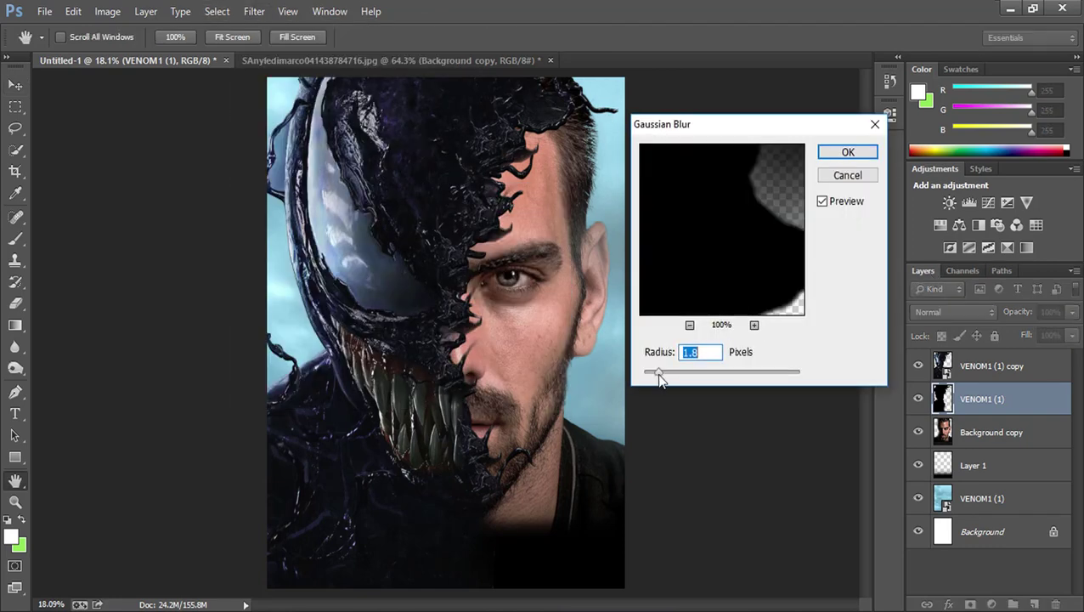
{"action": "left_click", "coordinate": [667, 375]}
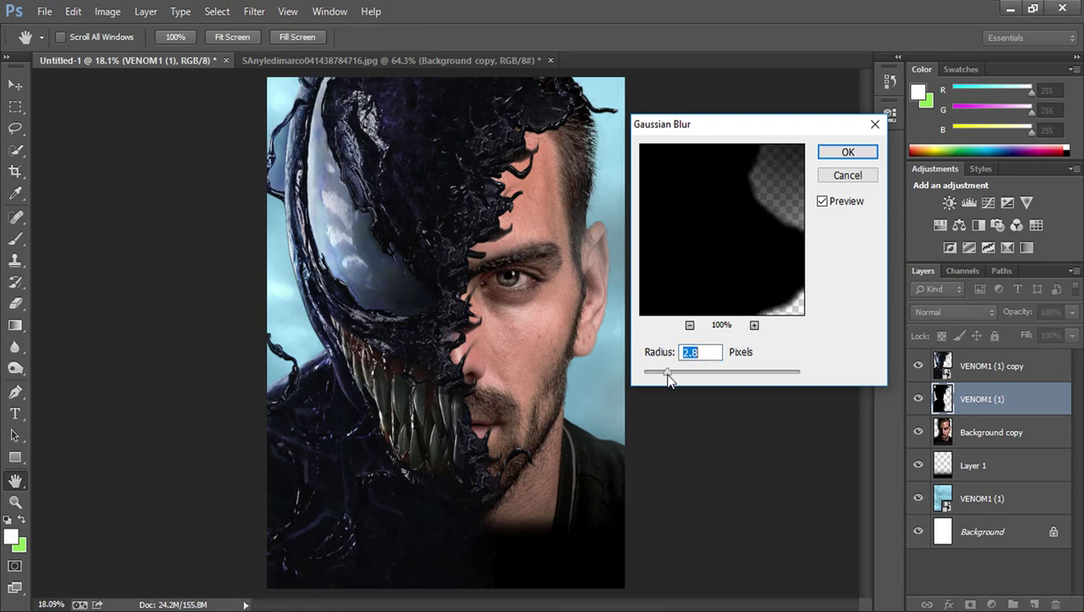
{"action": "left_click", "coordinate": [847, 153]}
- Lower the VENOM1 (1) layer's opacity to 62%
{"action": "left_click_drag", "start_coordinate": [1030, 316], "coordinate": [1003, 315]}
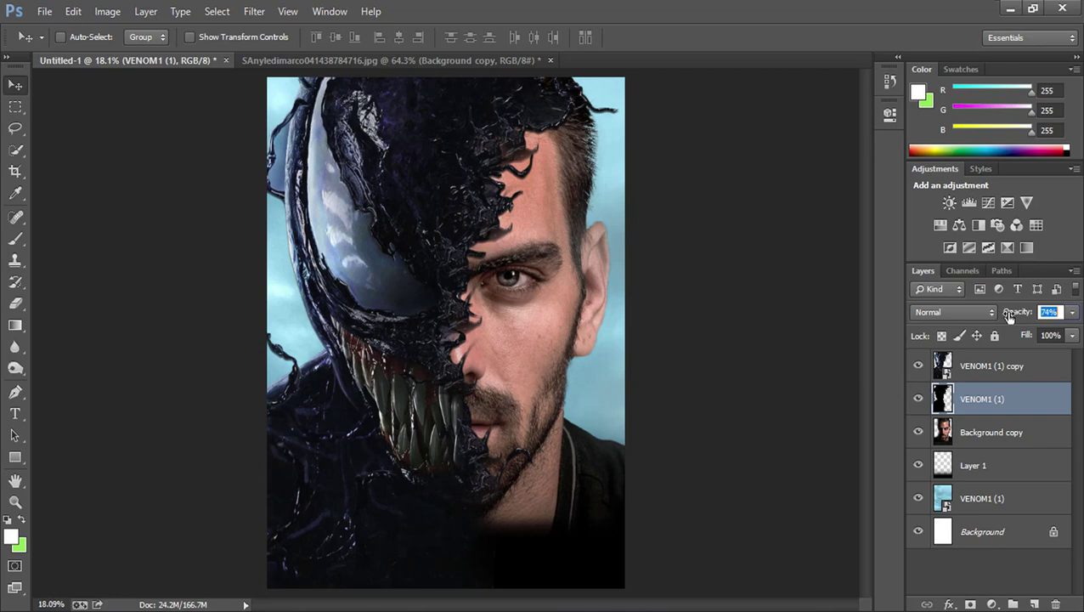
{"action": "left_click_drag", "start_coordinate": [1005, 311], "coordinate": [1000, 314]}
{"action": "key", "text": "Return"}
- Toggle the Background copy face layer off and on to compare, then select VENOM1 (1) copy
{"action": "left_click", "coordinate": [986, 437]}
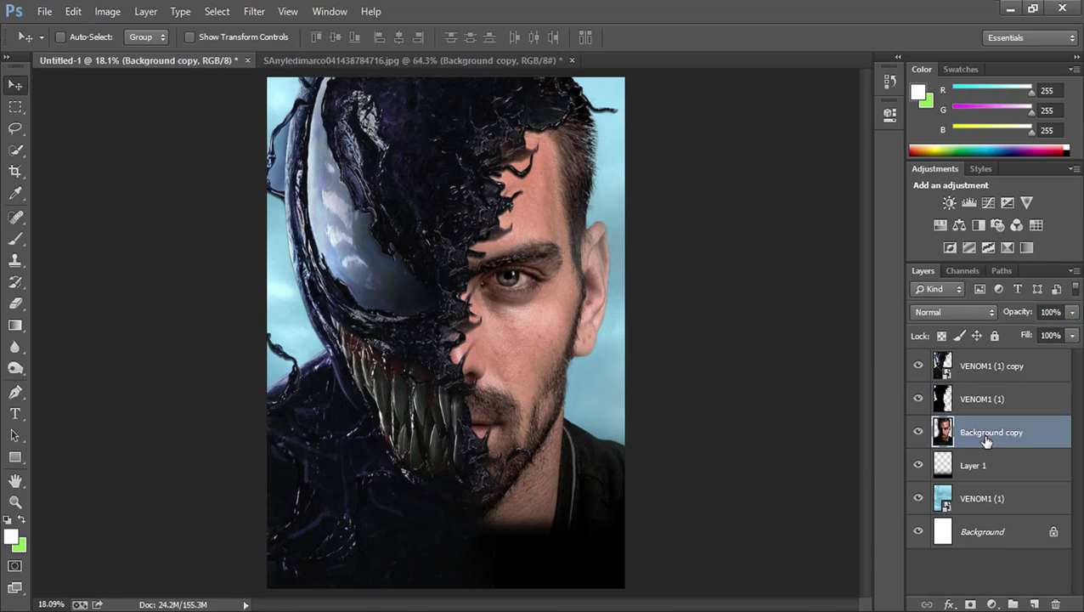
{"action": "left_click", "coordinate": [919, 434]}
{"action": "left_click", "coordinate": [918, 434]}
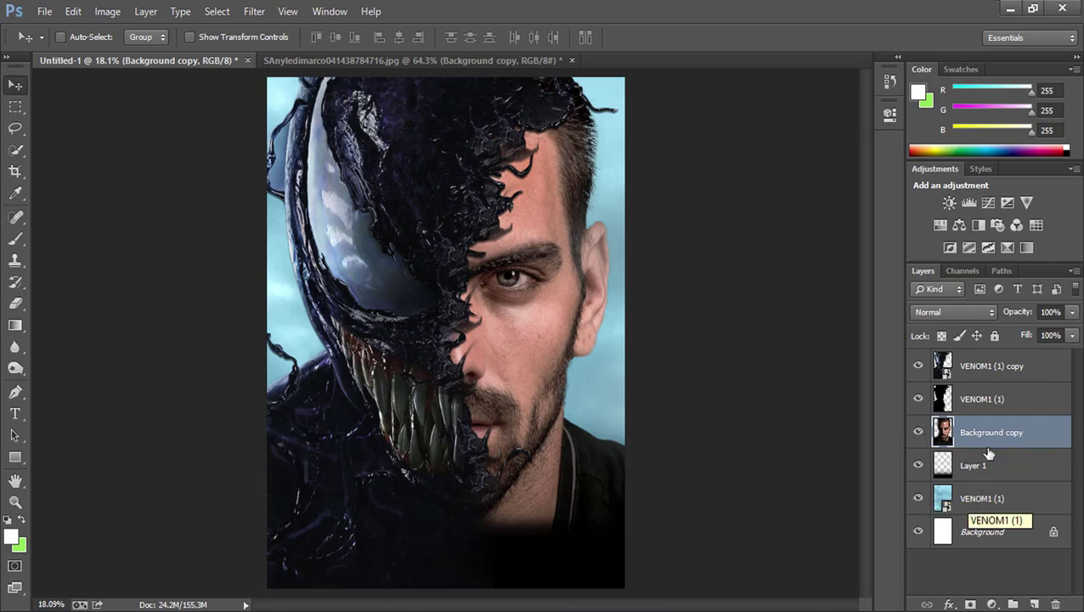
{"action": "left_click", "coordinate": [1009, 367]}
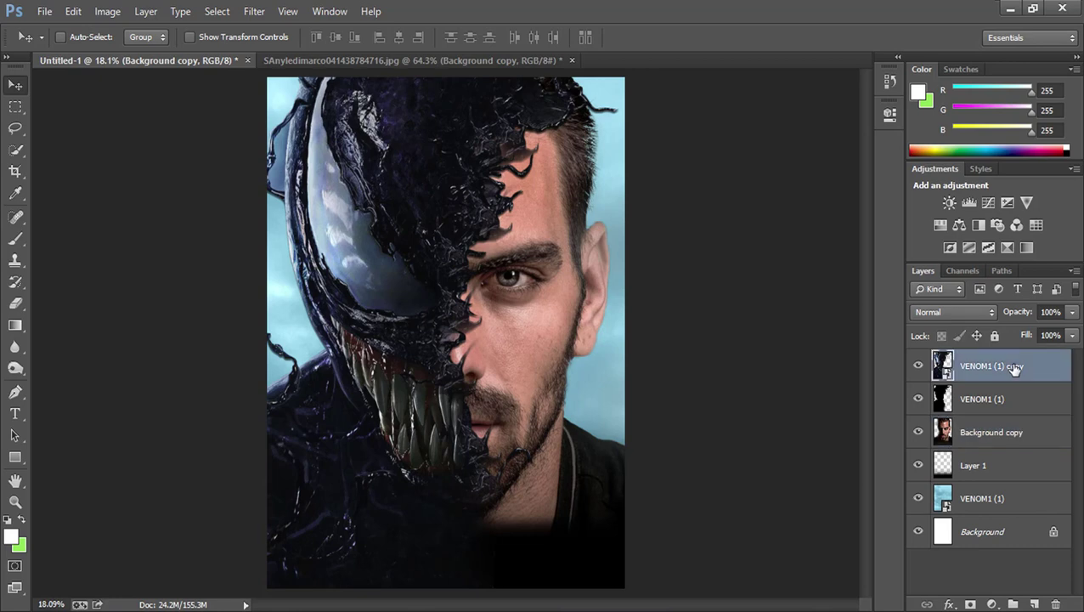
- On a new Layer 2, drag a Neutral Density gradient upward from the bottom edge
{"action": "left_click", "coordinate": [1035, 604]}
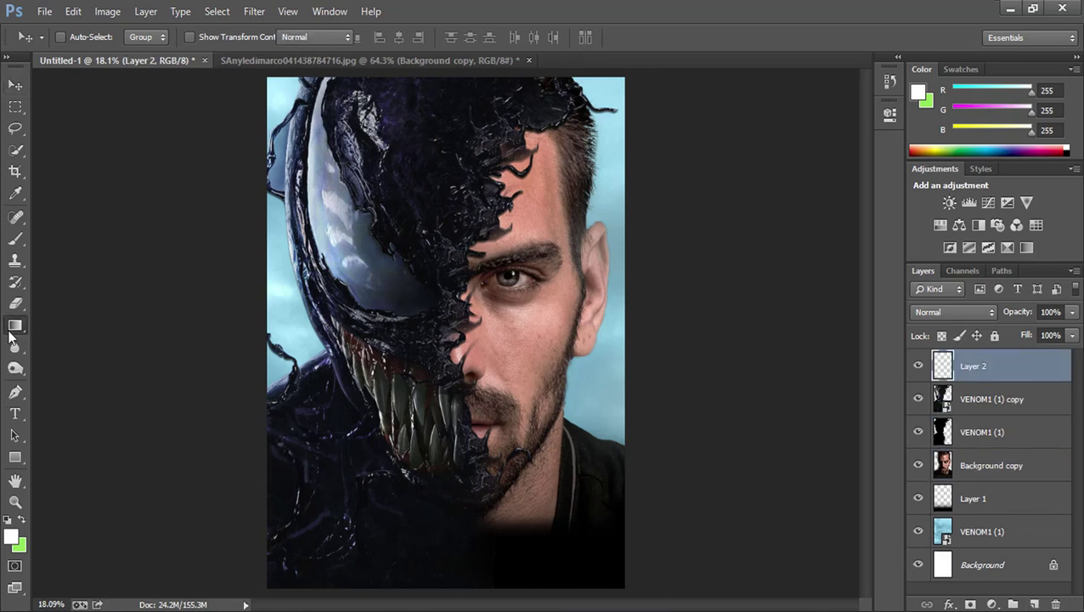
{"action": "left_click", "coordinate": [15, 325]}
{"action": "left_click", "coordinate": [74, 326]}
{"action": "left_click", "coordinate": [85, 37]}
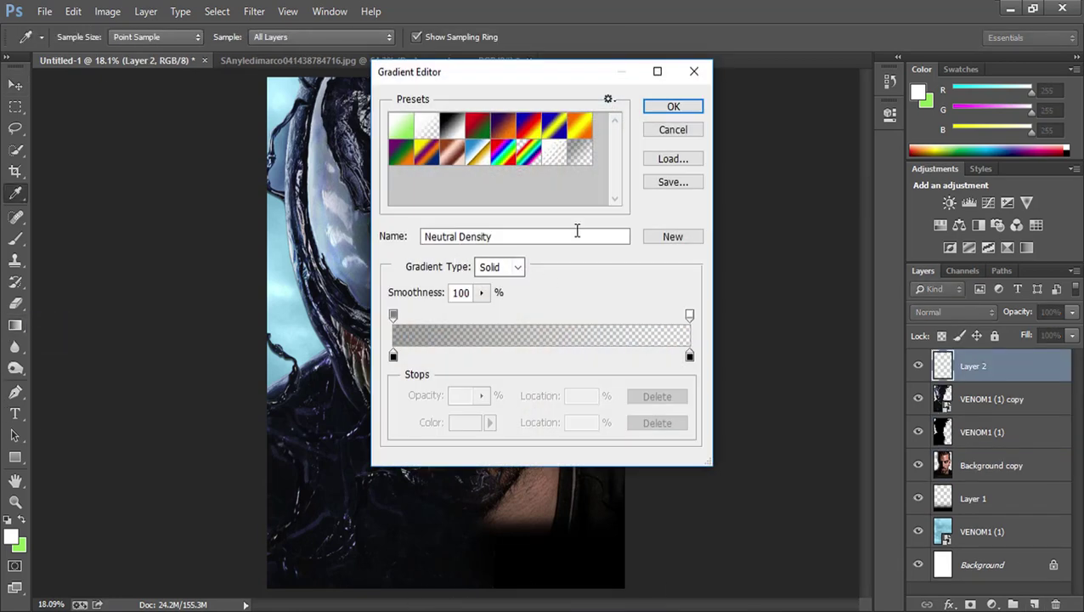
{"action": "left_click", "coordinate": [654, 109]}
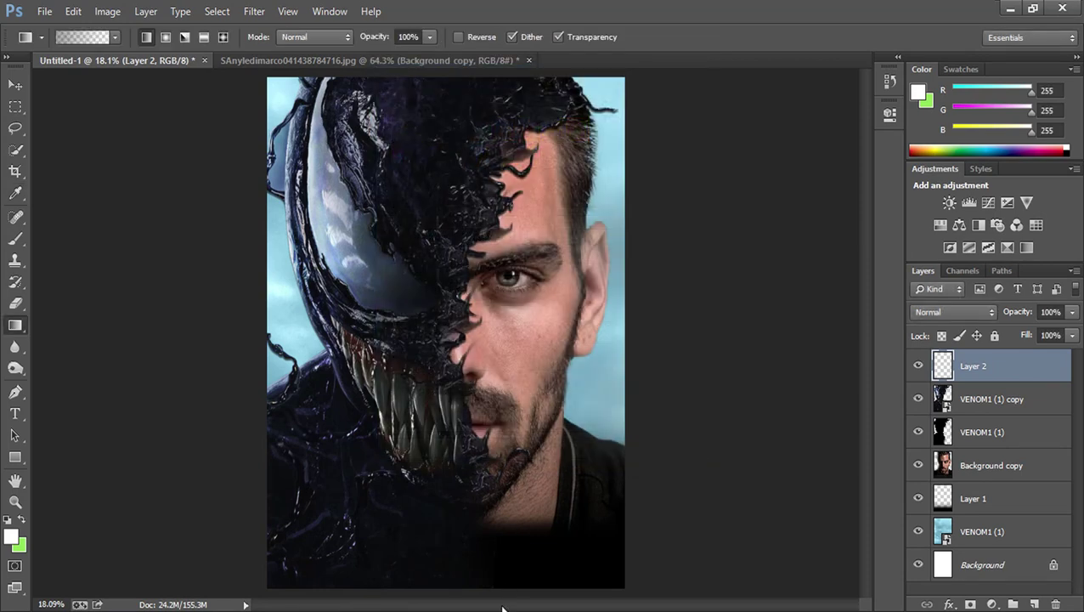
{"action": "left_click_drag", "start_coordinate": [524, 363], "coordinate": [523, 580]}
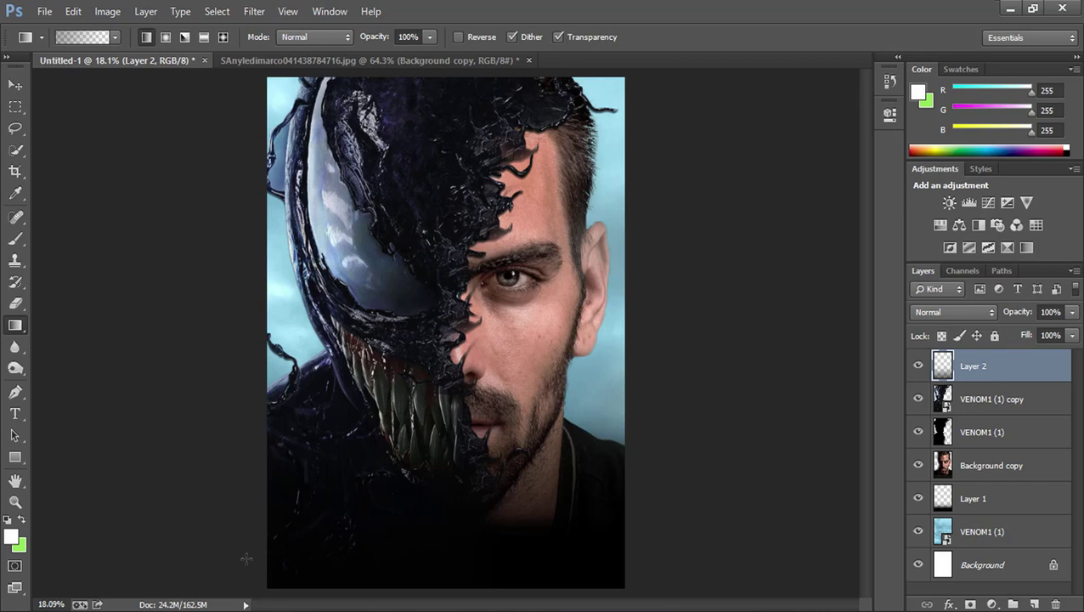
- Grade VENOM1 (1) in Camera Raw: Temperature -15, Exposure -0.70, Clarity +38
{"action": "left_click", "coordinate": [978, 535]}
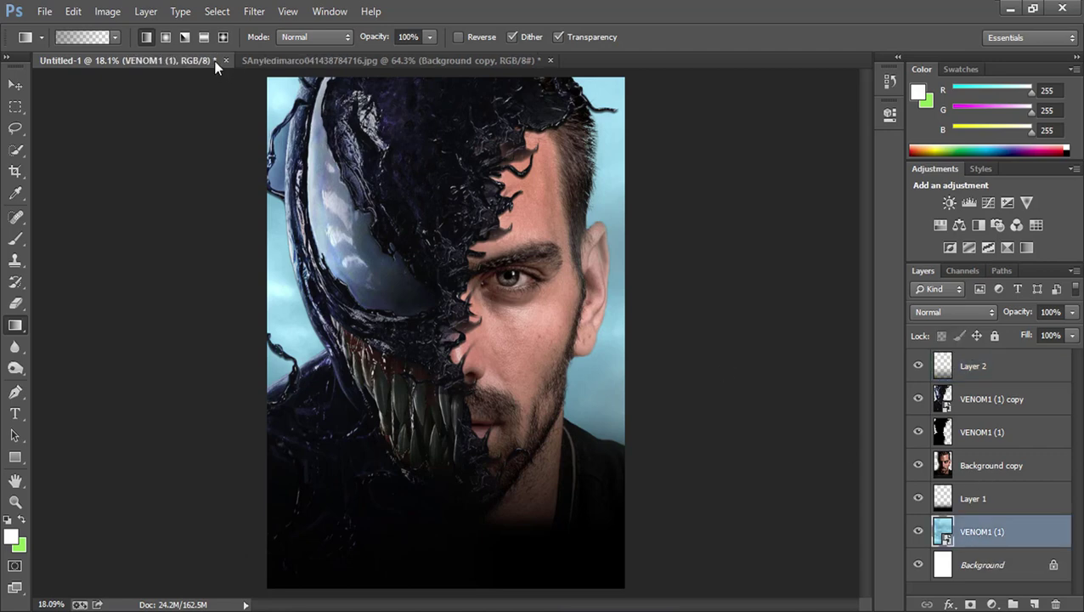
{"action": "left_click", "coordinate": [253, 12]}
{"action": "key", "text": "Escape"}
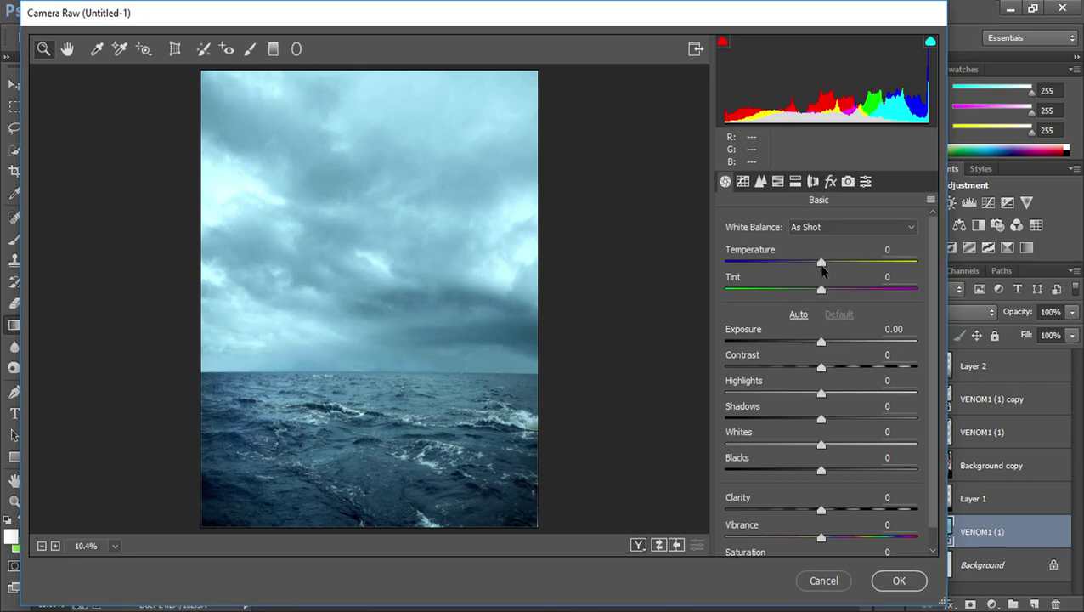
{"action": "left_click_drag", "start_coordinate": [822, 265], "coordinate": [807, 264]}
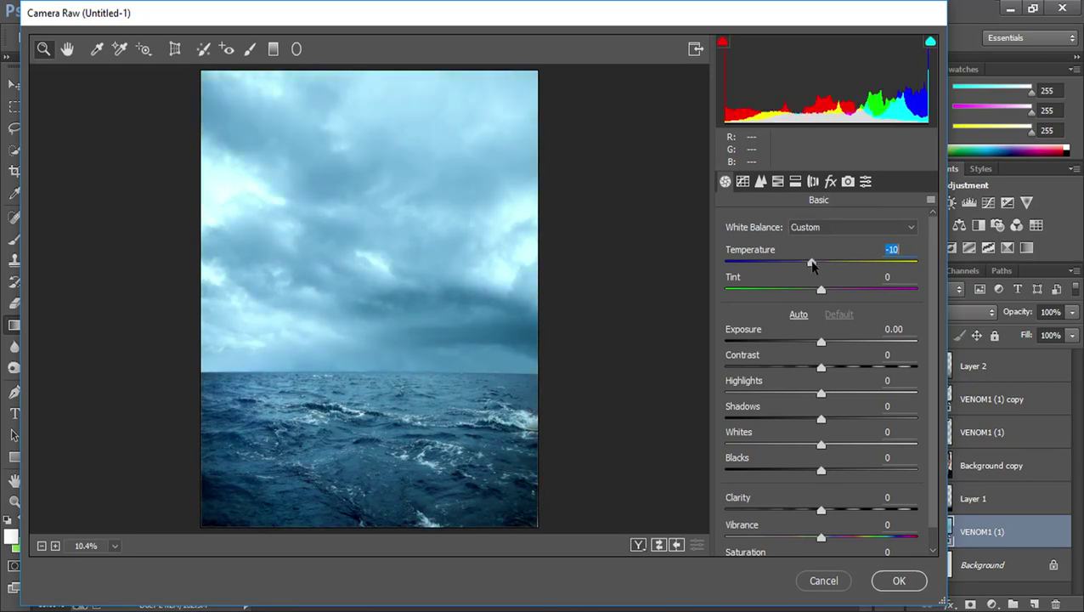
{"action": "left_click_drag", "start_coordinate": [815, 343], "coordinate": [807, 343]}
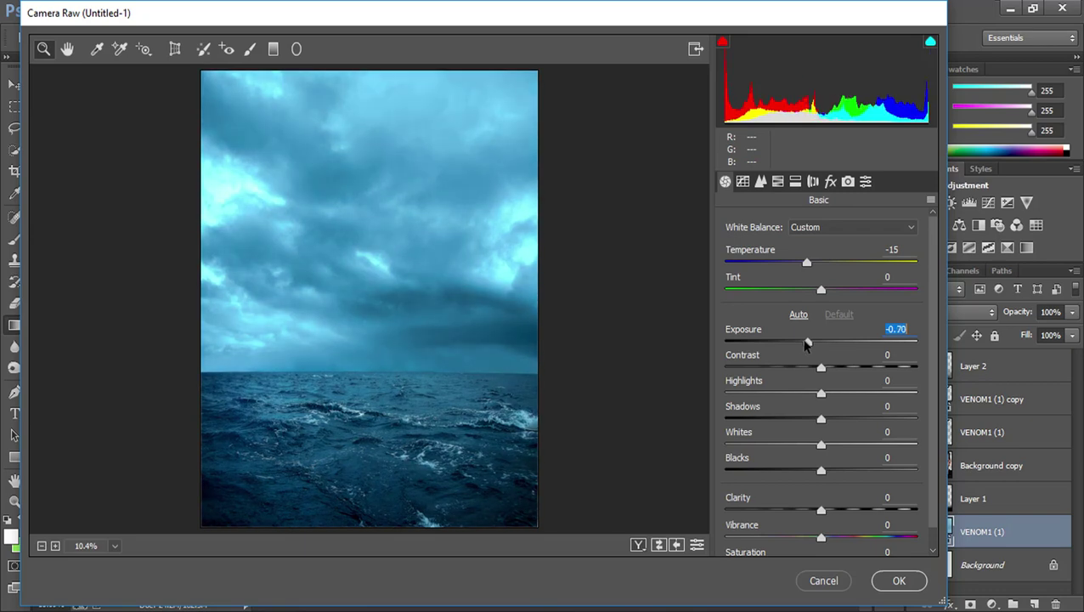
{"action": "left_click_drag", "start_coordinate": [821, 511], "coordinate": [858, 510]}
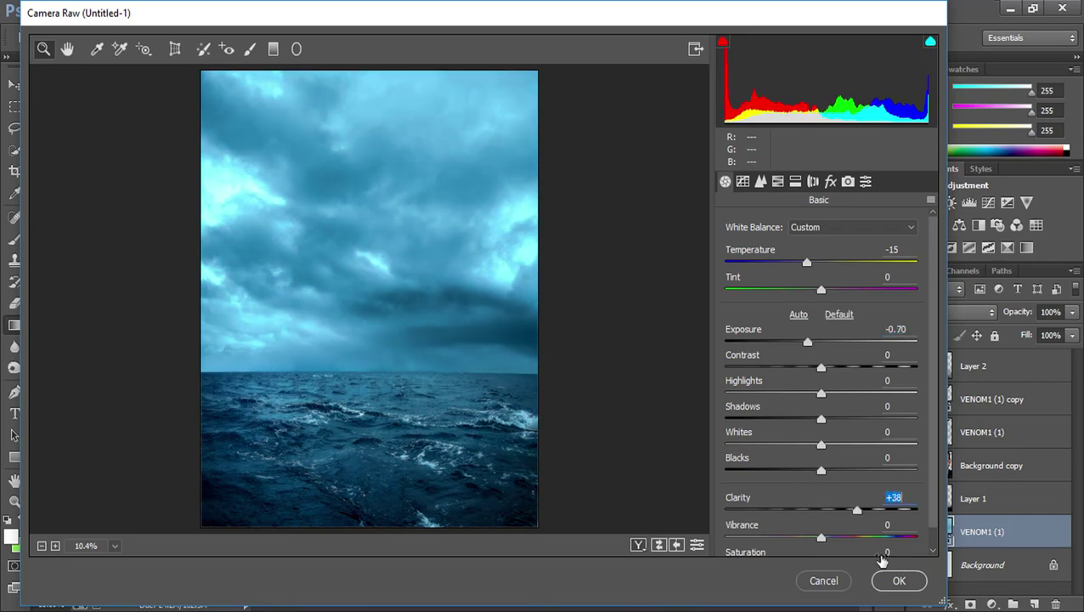
{"action": "left_click", "coordinate": [897, 582]}
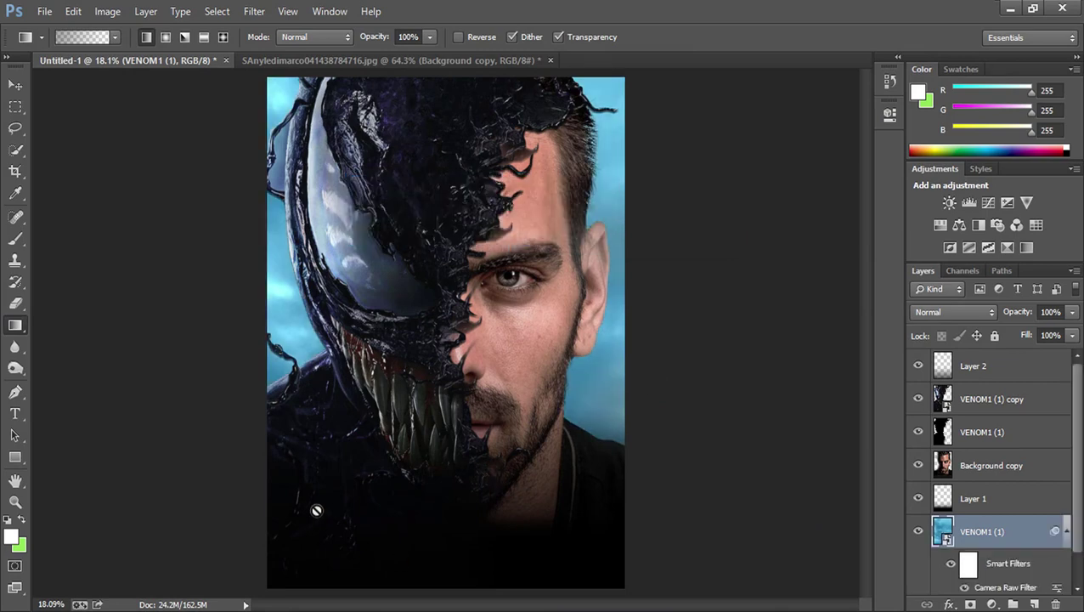
- Drag the bridge photo VENOM1 (3) from the source folder onto the poster canvas
{"action": "left_click", "coordinate": [1011, 8]}
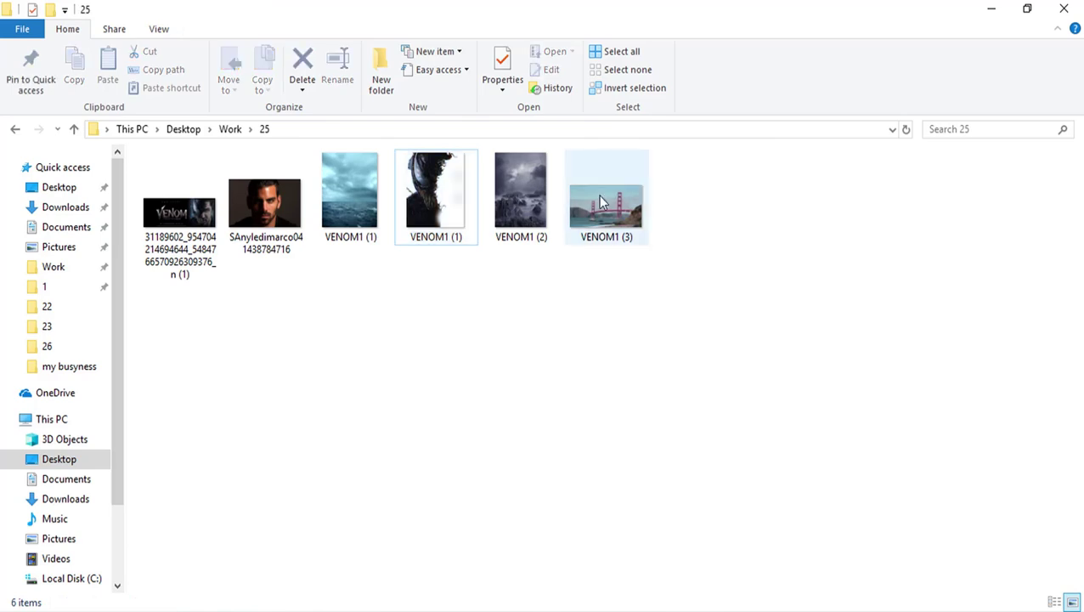
{"action": "left_click_drag", "start_coordinate": [600, 201], "coordinate": [289, 604]}
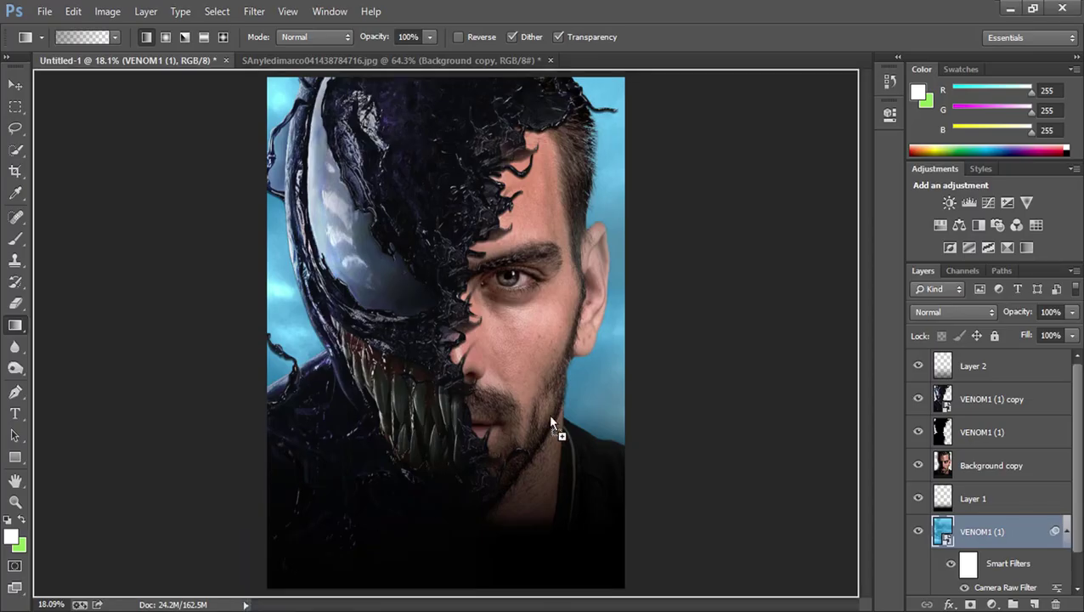
{"action": "left_click_drag", "start_coordinate": [289, 605], "coordinate": [553, 413]}
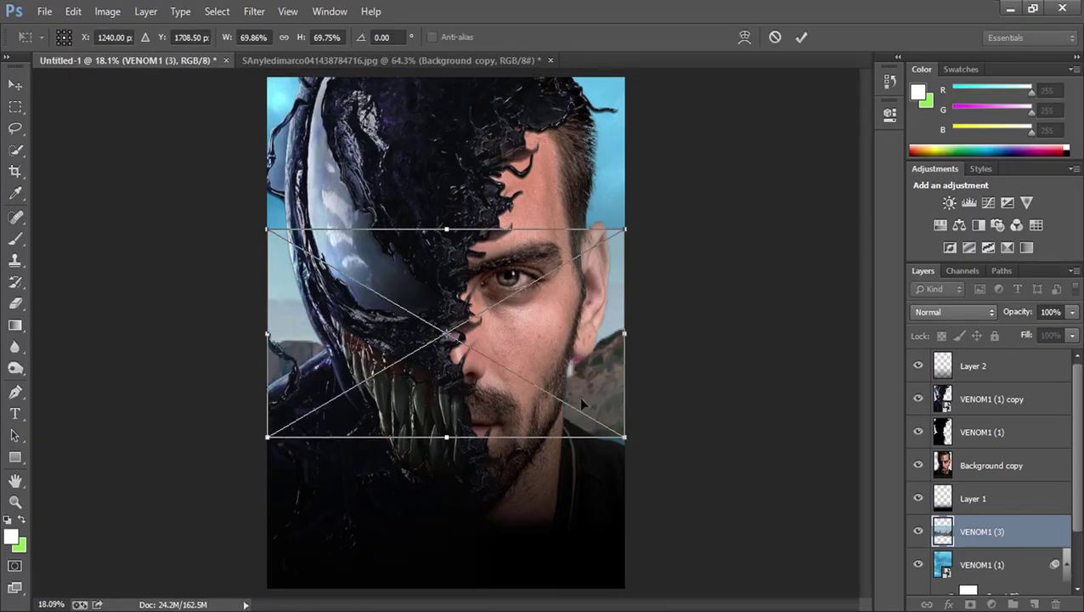
- Scale the bridge photo to about 32.6% and place it lower right, behind the man's jaw
{"action": "left_click_drag", "start_coordinate": [626, 439], "coordinate": [406, 311]}
{"action": "left_click_drag", "start_coordinate": [398, 284], "coordinate": [599, 391]}
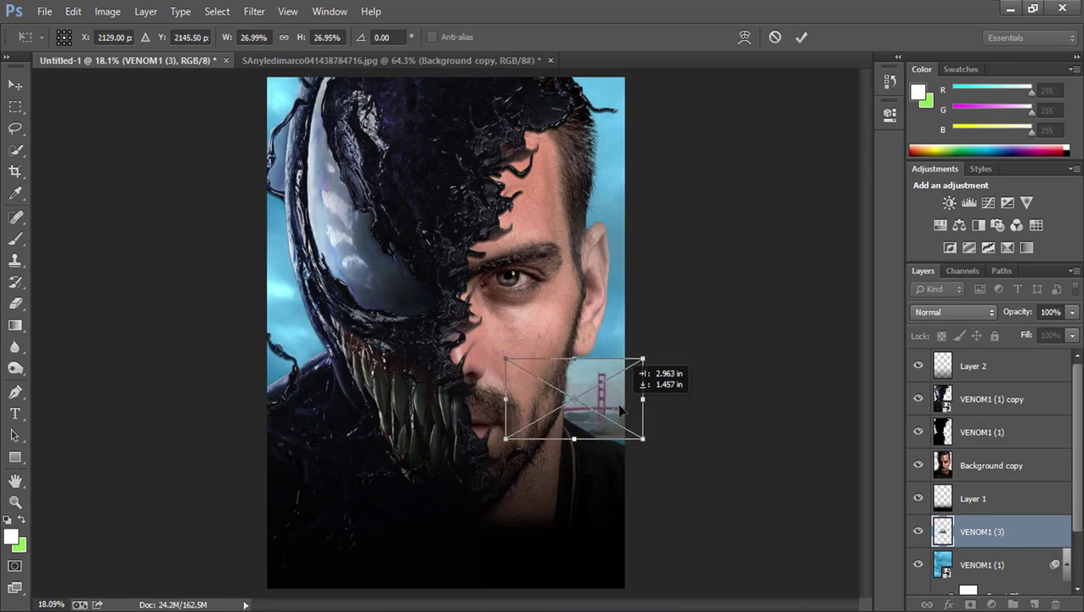
{"action": "left_click_drag", "start_coordinate": [599, 391], "coordinate": [671, 455]}
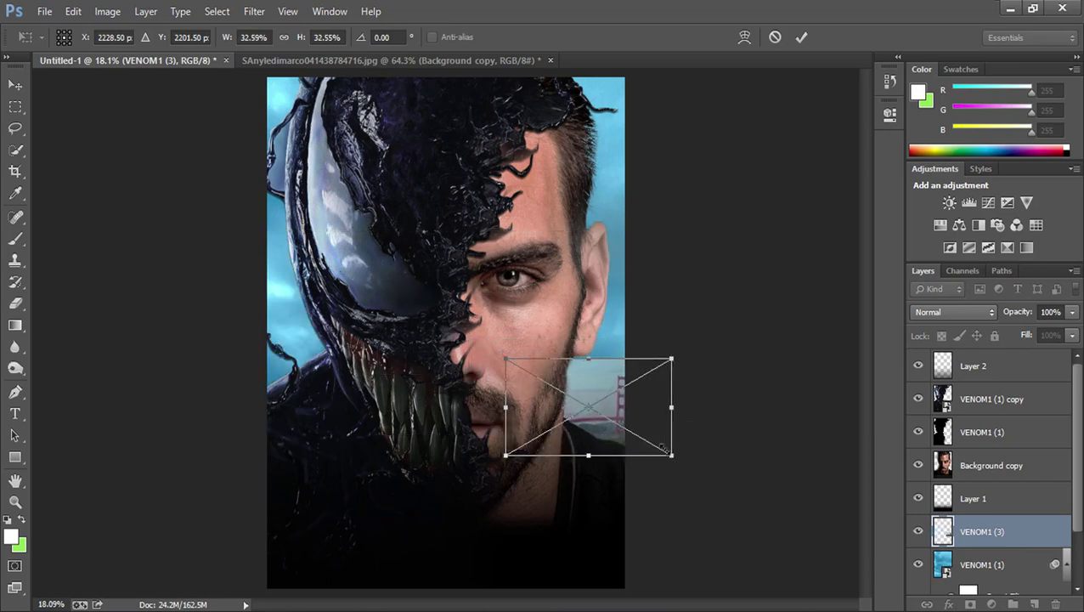
{"action": "left_click_drag", "start_coordinate": [636, 408], "coordinate": [619, 406]}
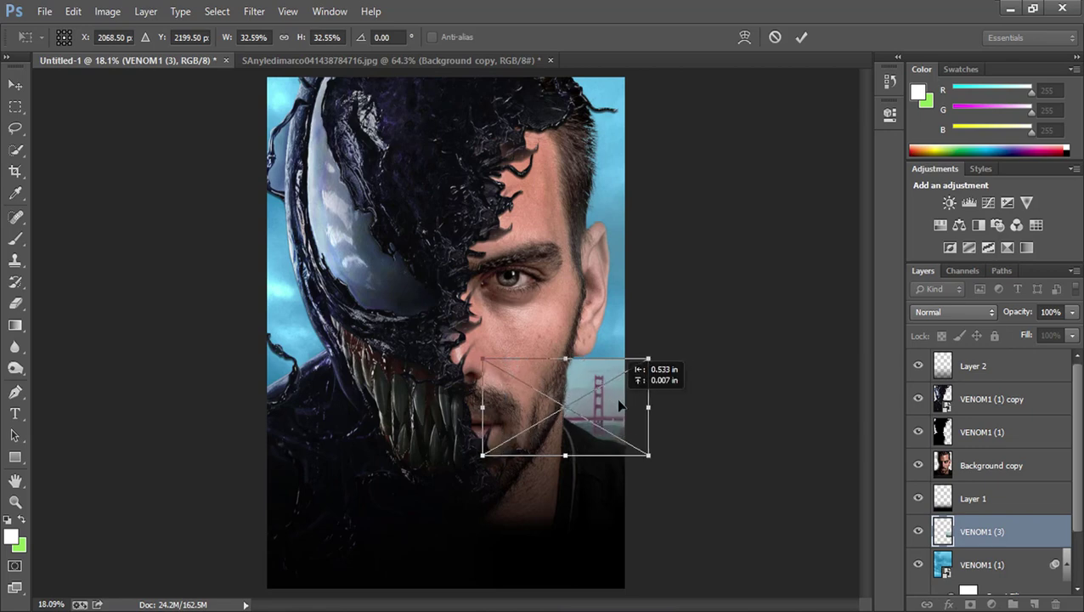
{"action": "key", "text": "Return"}
- Add a layer mask to VENOM1 (3) and fade its top with a Neutral Density gradient
{"action": "key", "text": "g"}
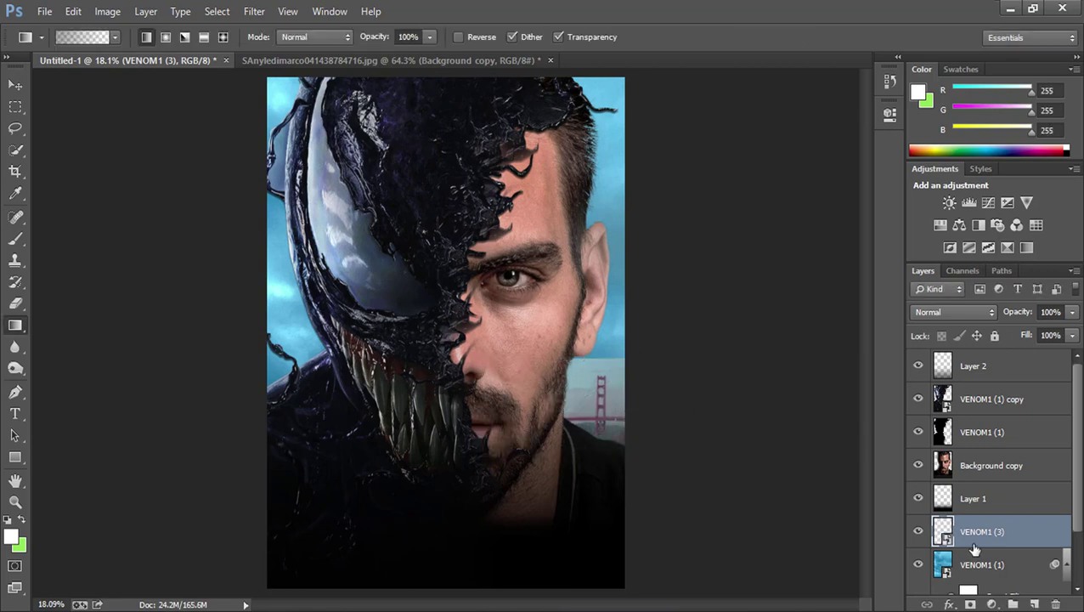
{"action": "left_click", "coordinate": [972, 603]}
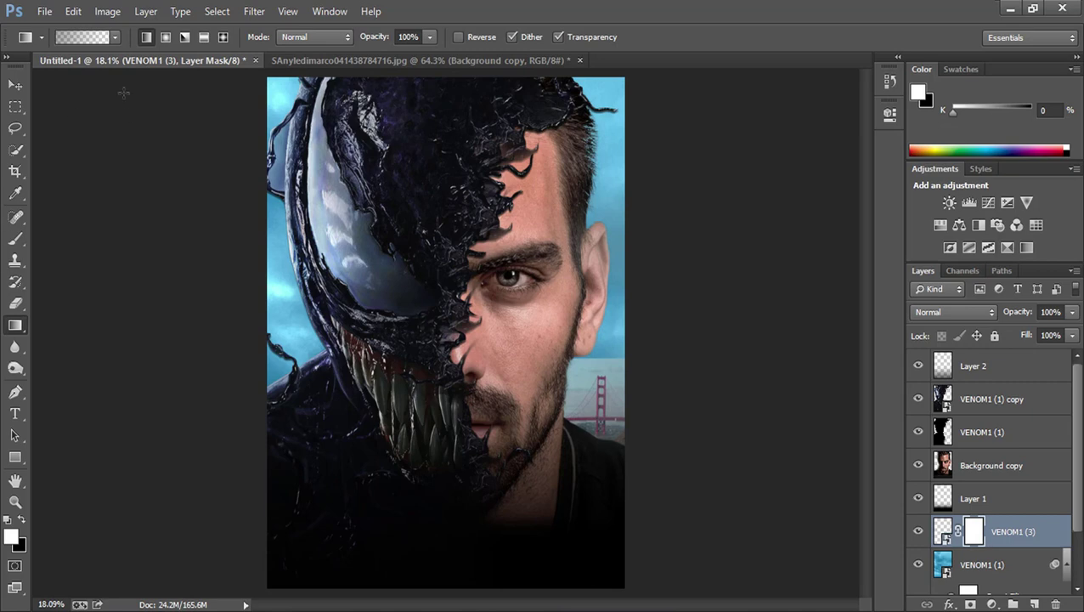
{"action": "left_click", "coordinate": [85, 36]}
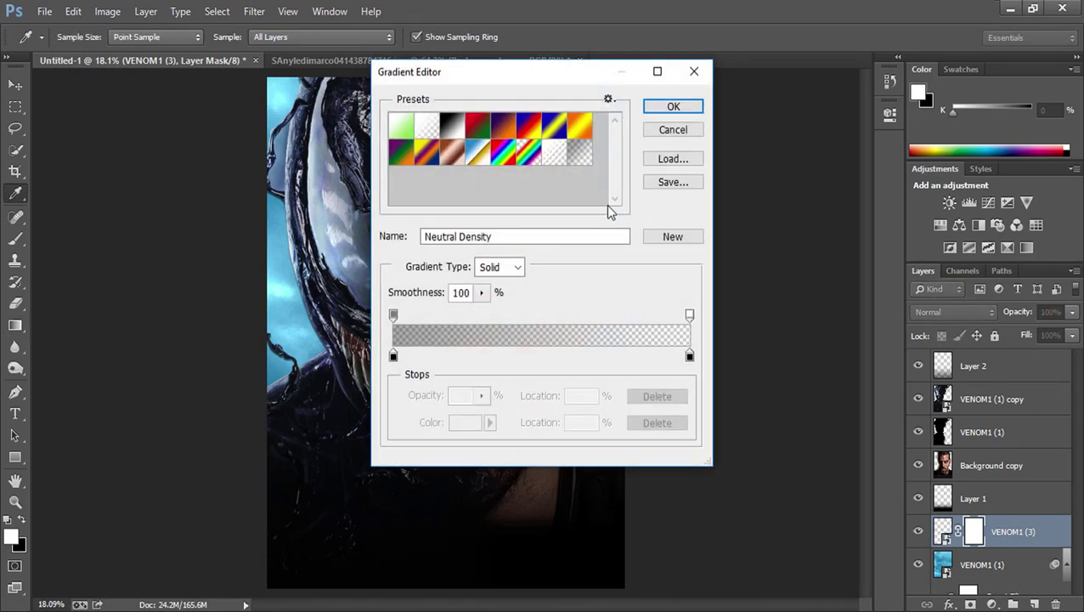
{"action": "left_click", "coordinate": [660, 106]}
{"action": "left_click_drag", "start_coordinate": [621, 382], "coordinate": [614, 322]}
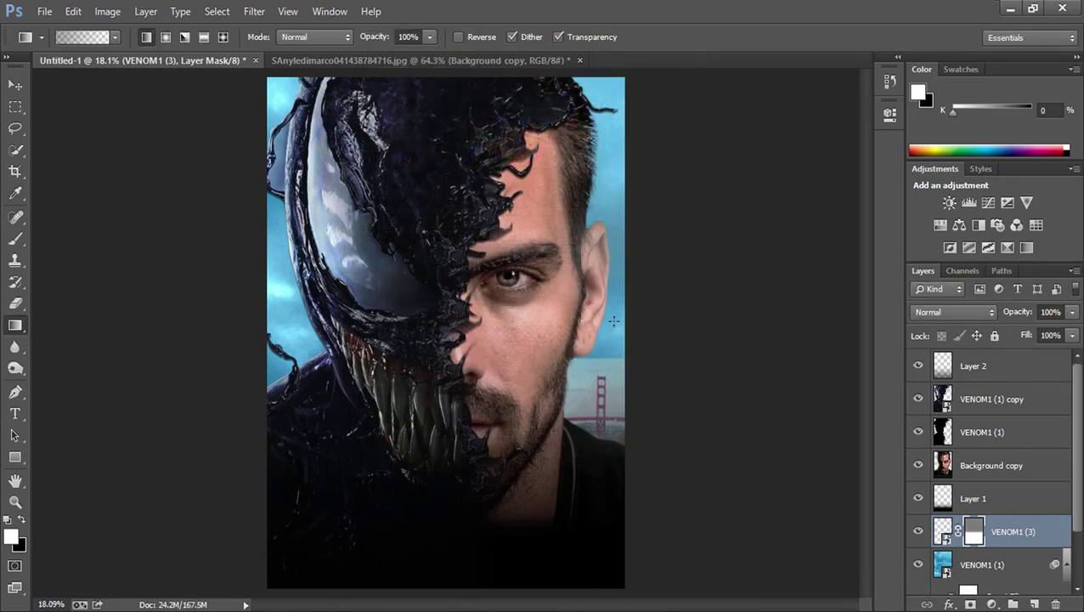
{"action": "mouse_move", "coordinate": [614, 419]}
{"action": "left_mouse_down"}
{"action": "mouse_move", "coordinate": [617, 329]}
{"action": "mouse_move", "coordinate": [626, 371]}
{"action": "left_mouse_up"}
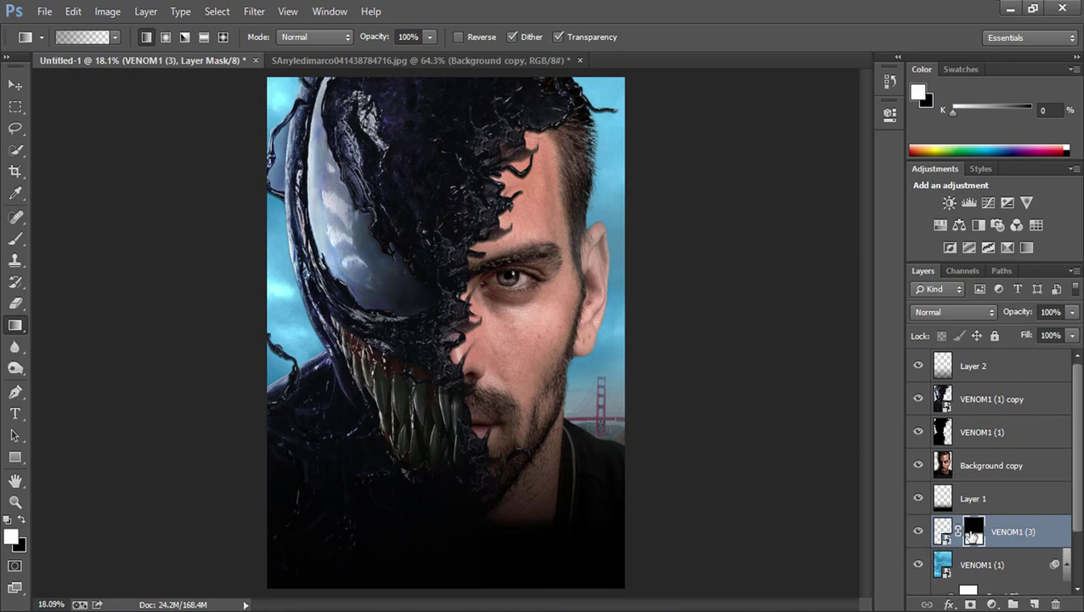
- Check the bridge blend by toggling the VENOM1 (3) layer off and on
{"action": "right_click", "coordinate": [970, 535]}
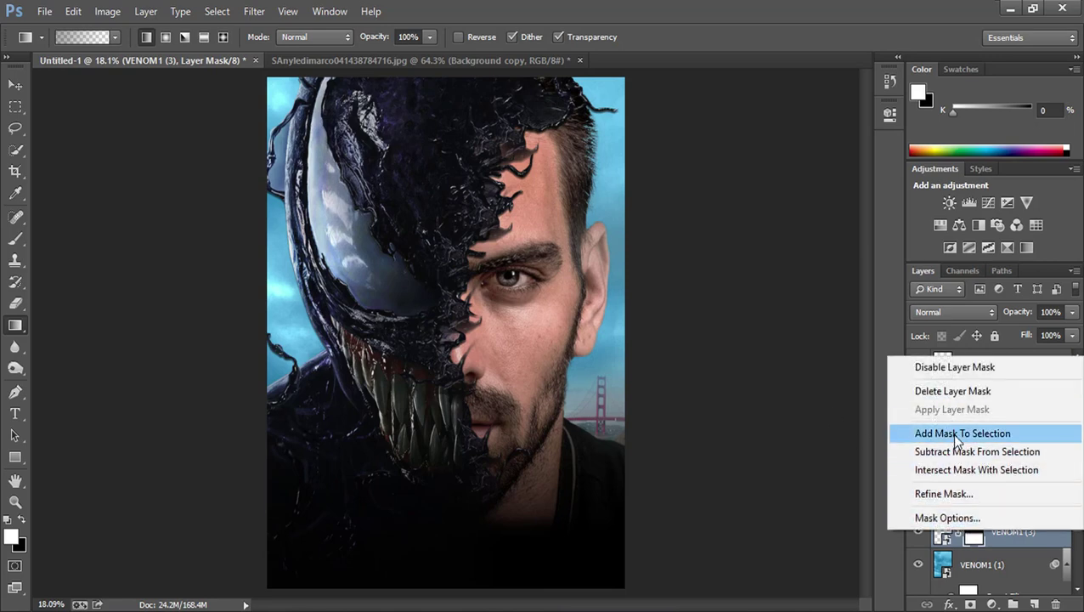
{"action": "left_click", "coordinate": [1016, 541]}
{"action": "left_click", "coordinate": [918, 532]}
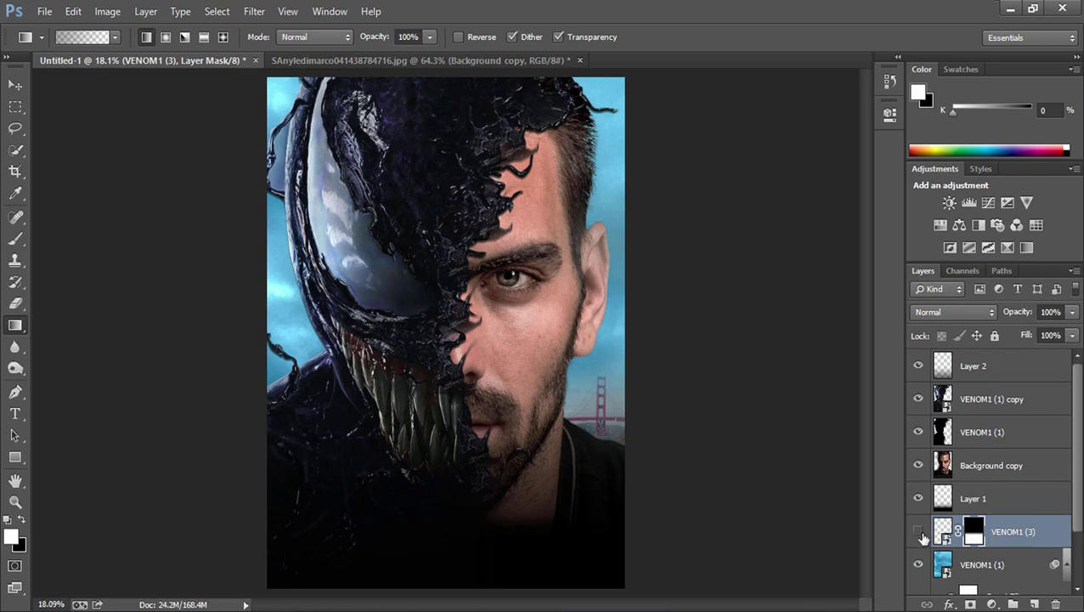
{"action": "left_click", "coordinate": [919, 532]}
- Camera Raw the Background copy face layer: Temperature -8, Tint -3, Exposure -0.05, Contrast +29
{"action": "left_click", "coordinate": [981, 466]}
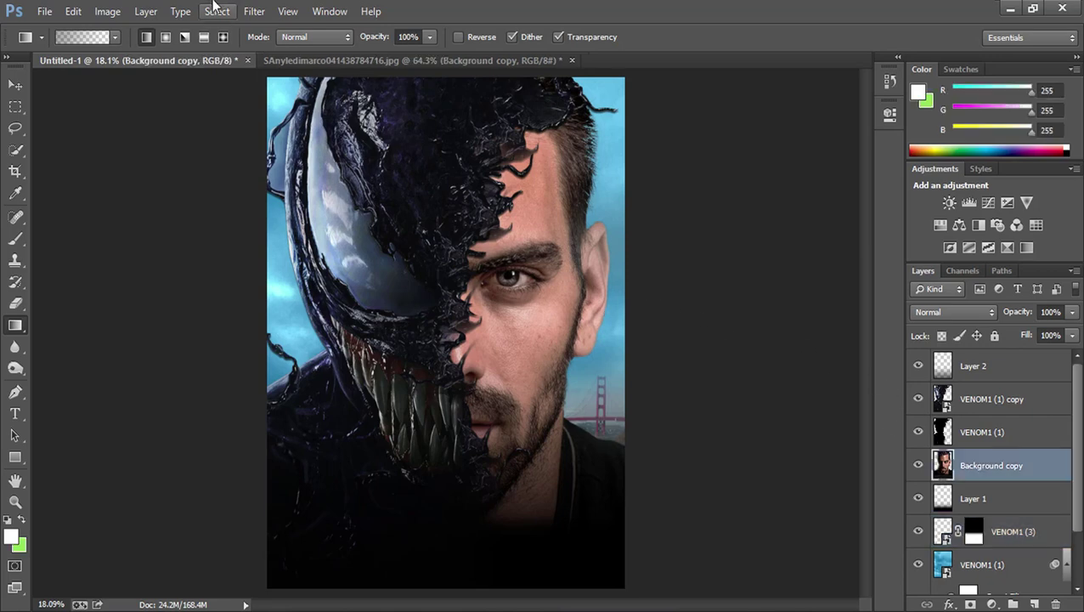
{"action": "left_click", "coordinate": [254, 11]}
{"action": "left_click", "coordinate": [293, 113]}
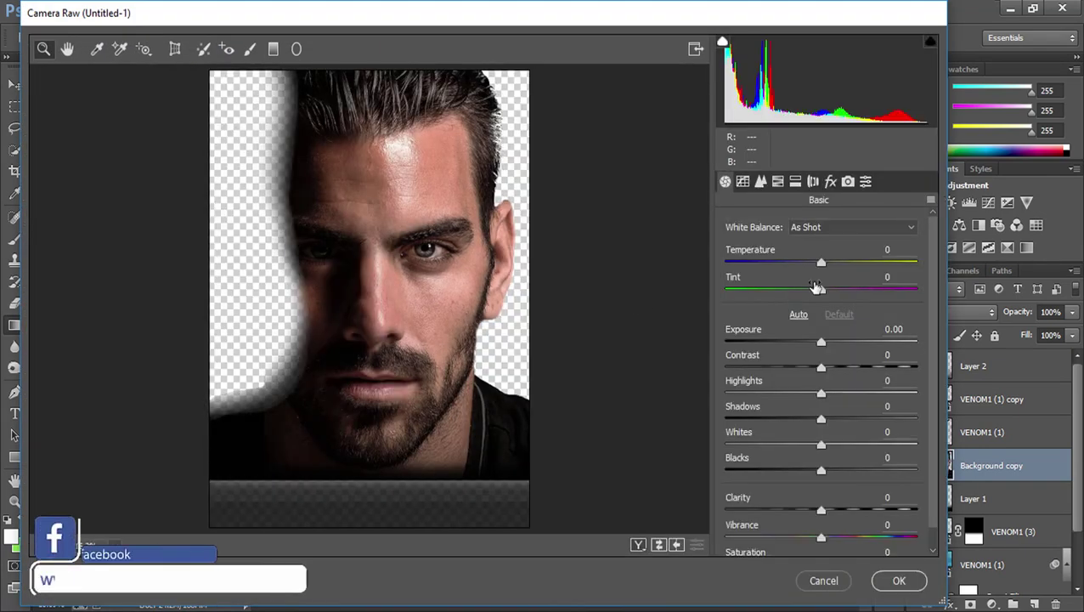
{"action": "mouse_move", "coordinate": [822, 272]}
{"action": "left_mouse_down"}
{"action": "mouse_move", "coordinate": [807, 266]}
{"action": "mouse_move", "coordinate": [812, 291]}
{"action": "mouse_move", "coordinate": [825, 296]}
{"action": "mouse_move", "coordinate": [817, 291]}
{"action": "left_mouse_up"}
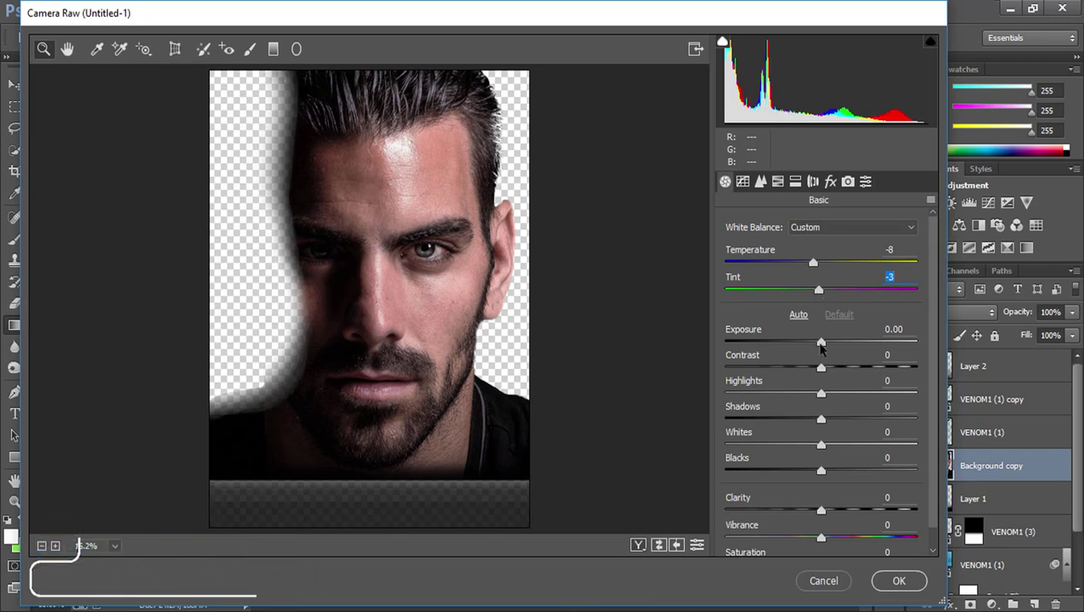
{"action": "mouse_move", "coordinate": [821, 342]}
{"action": "left_mouse_down"}
{"action": "mouse_move", "coordinate": [810, 341]}
{"action": "mouse_move", "coordinate": [856, 367]}
{"action": "left_mouse_up"}
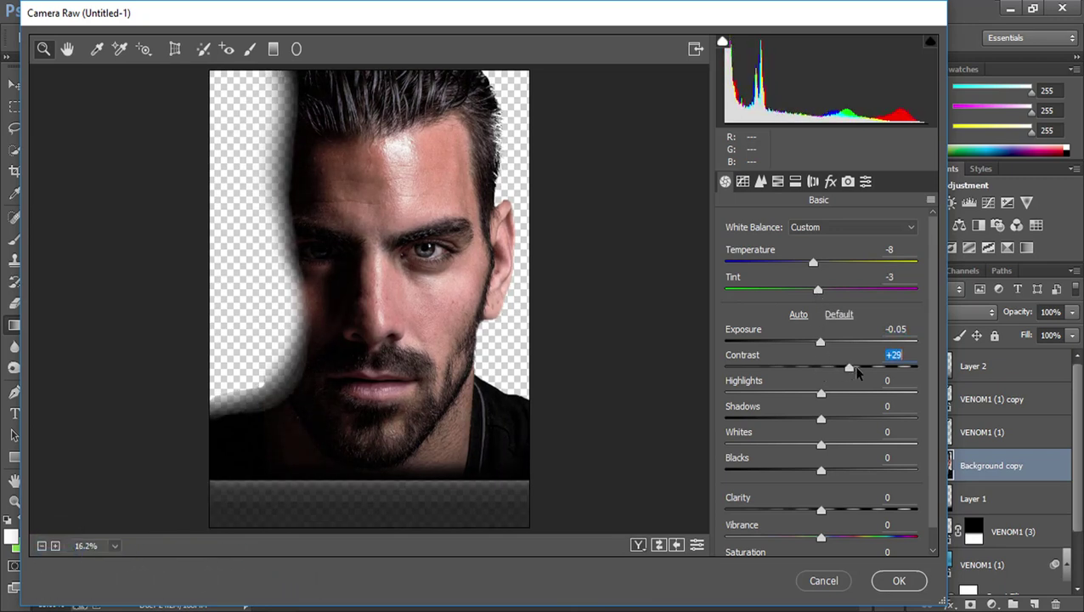
{"action": "left_click", "coordinate": [899, 581]}
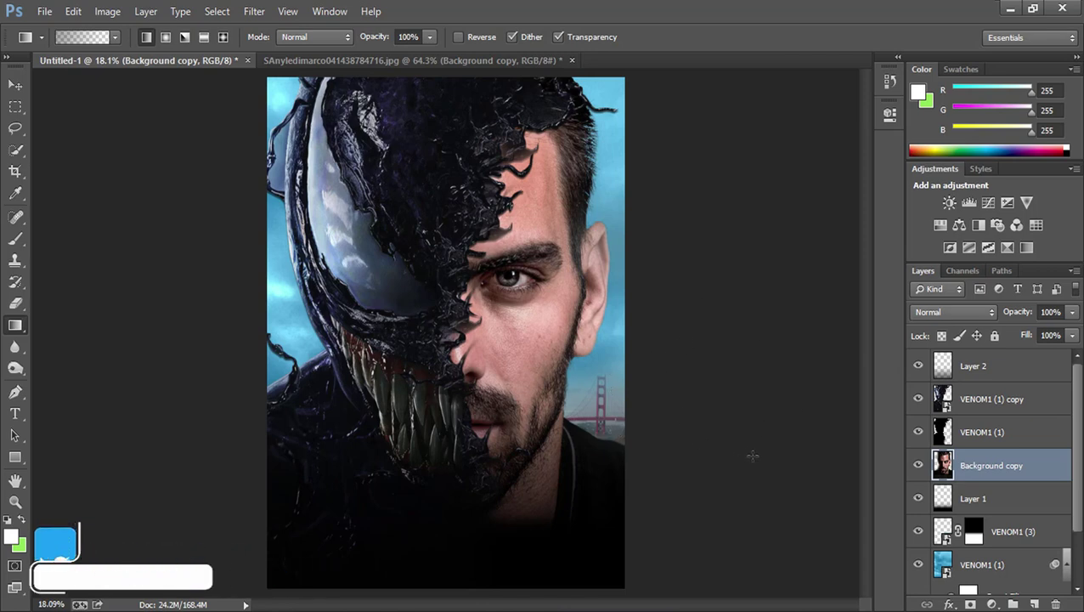
- Rasterize the VENOM1 (1) sky background smart layer
{"action": "left_click", "coordinate": [965, 564]}
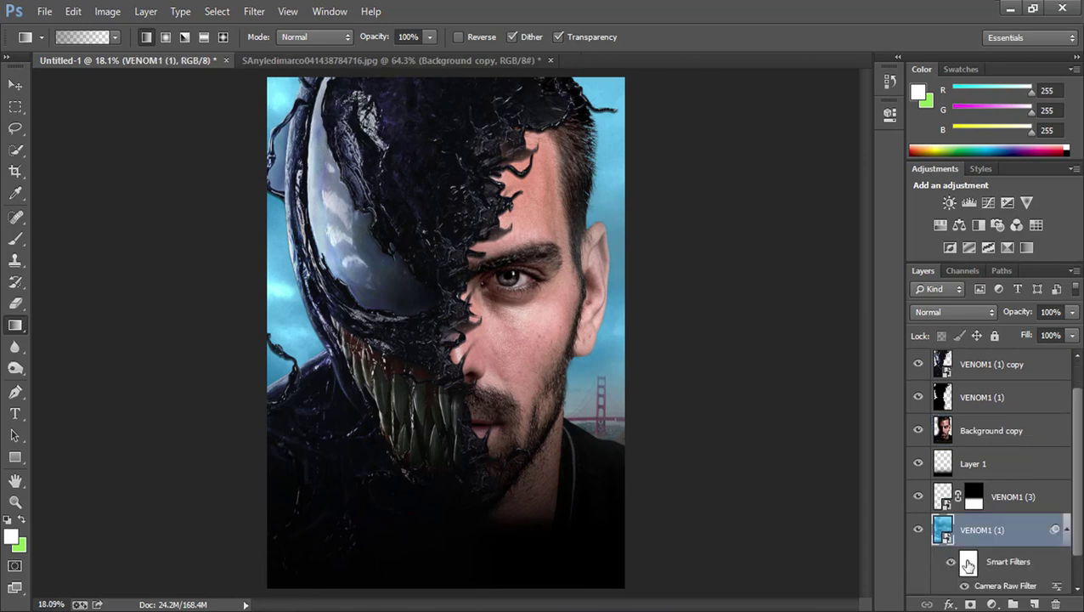
{"action": "left_click", "coordinate": [109, 12]}
{"action": "mouse_move", "coordinate": [131, 54]}
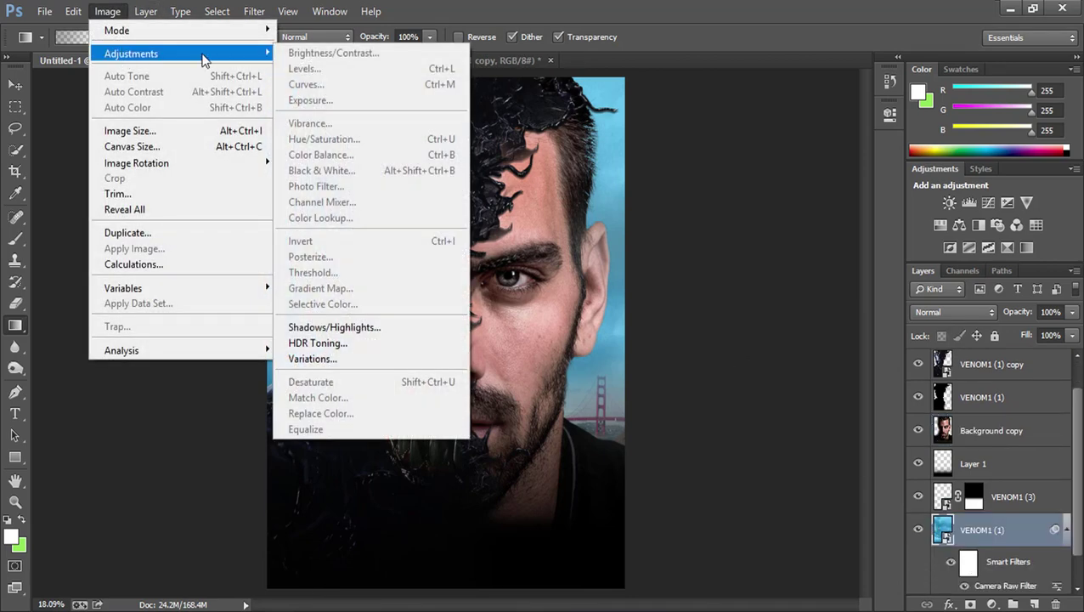
{"action": "right_click", "coordinate": [1055, 529]}
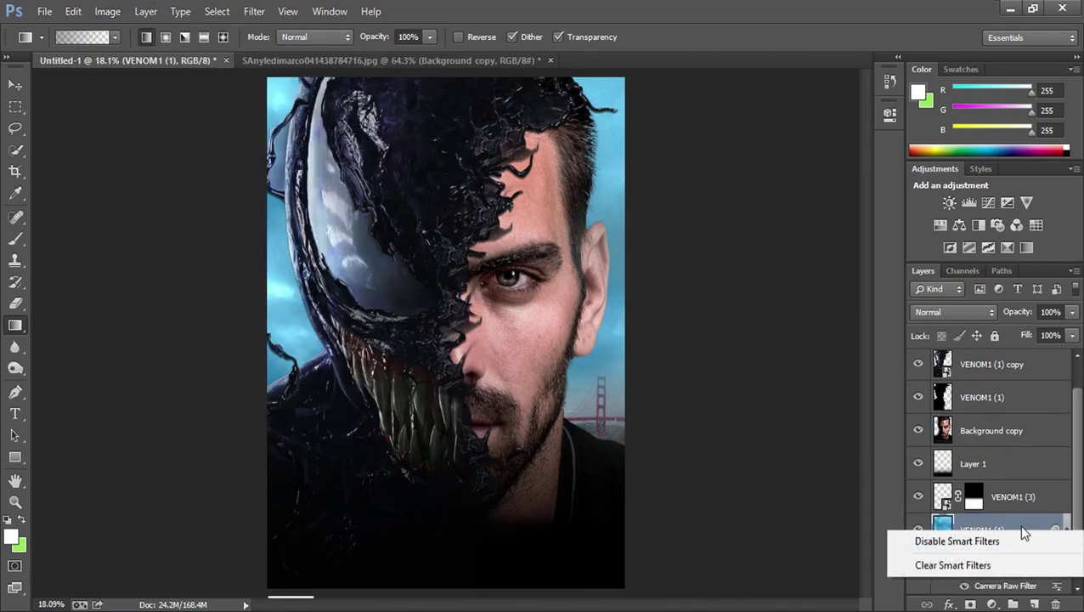
{"action": "key", "text": "Escape"}
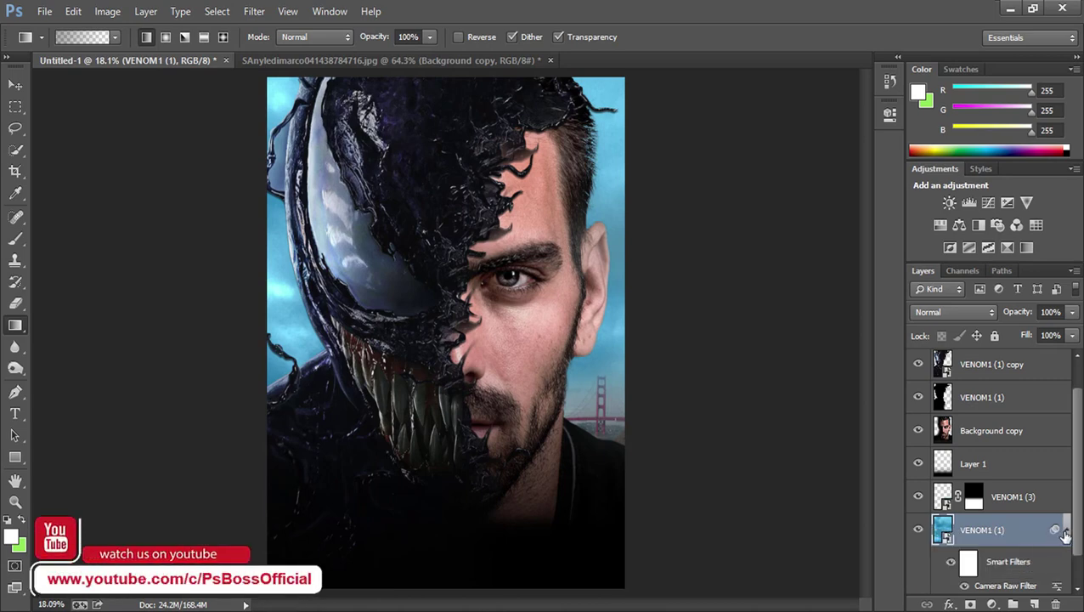
{"action": "left_click", "coordinate": [1067, 530]}
{"action": "right_click", "coordinate": [1044, 545]}
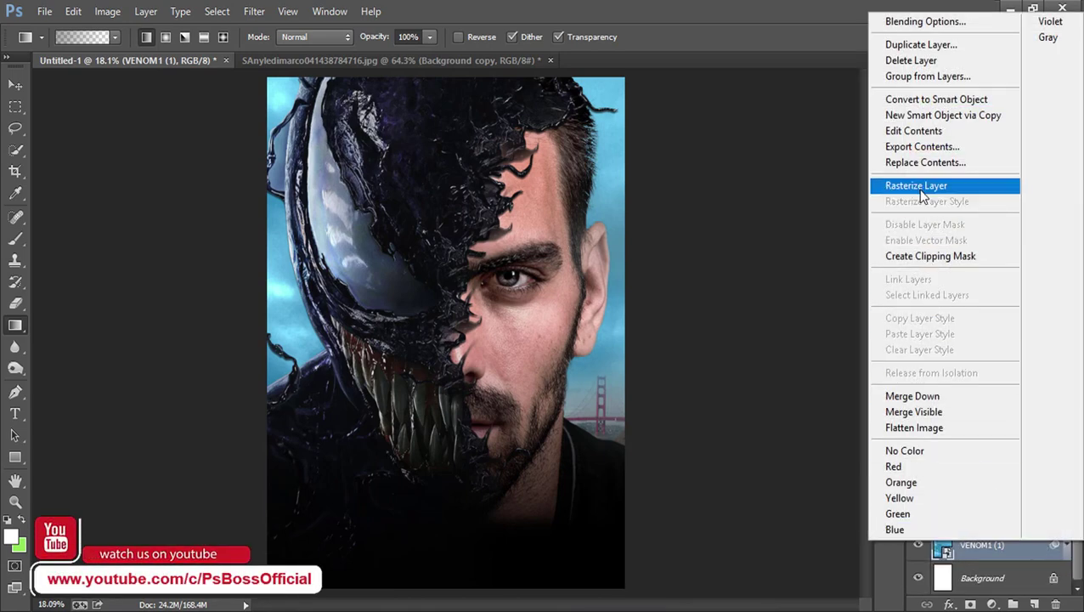
{"action": "left_click", "coordinate": [917, 187]}
- Deepen the sky's shadows with Curves, moving the black point to input 61
{"action": "left_click", "coordinate": [107, 11]}
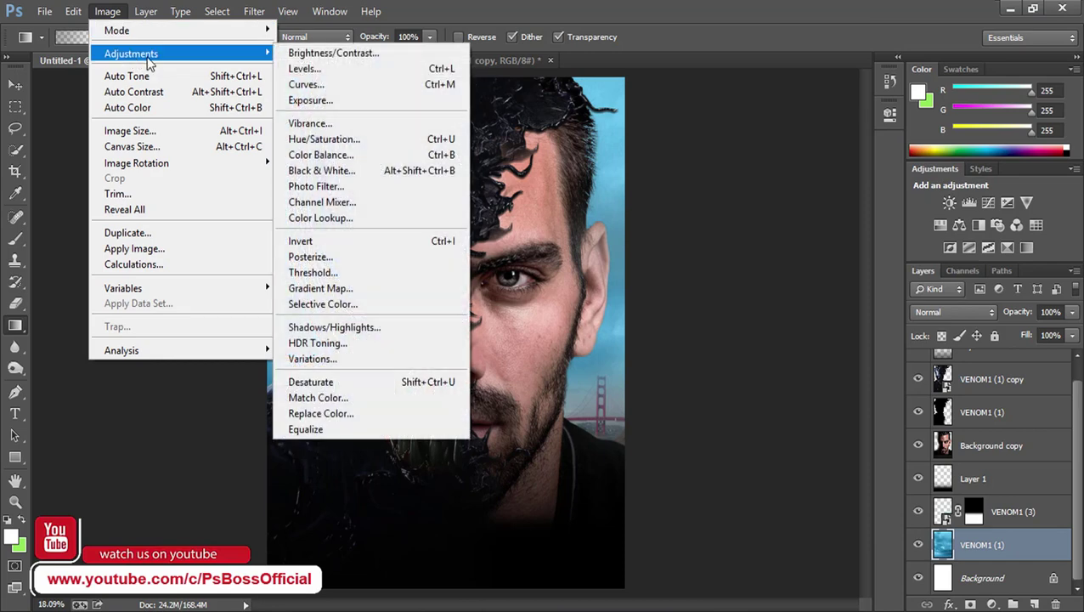
{"action": "left_click", "coordinate": [323, 84]}
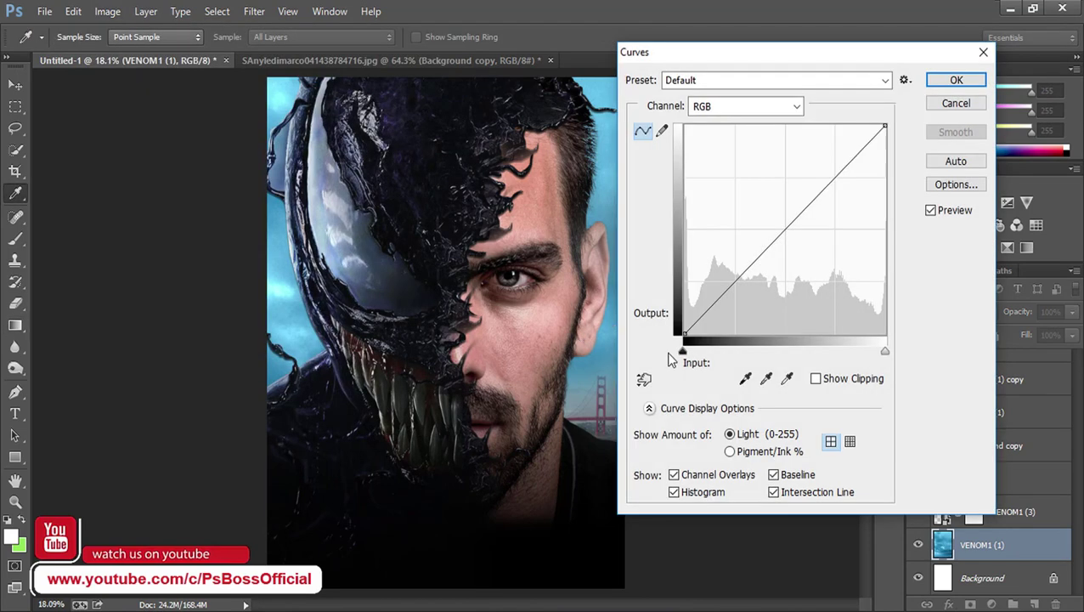
{"action": "mouse_move", "coordinate": [684, 350]}
{"action": "left_mouse_down"}
{"action": "mouse_move", "coordinate": [732, 357]}
{"action": "mouse_move", "coordinate": [722, 355]}
{"action": "left_mouse_up"}
{"action": "left_click", "coordinate": [939, 82]}
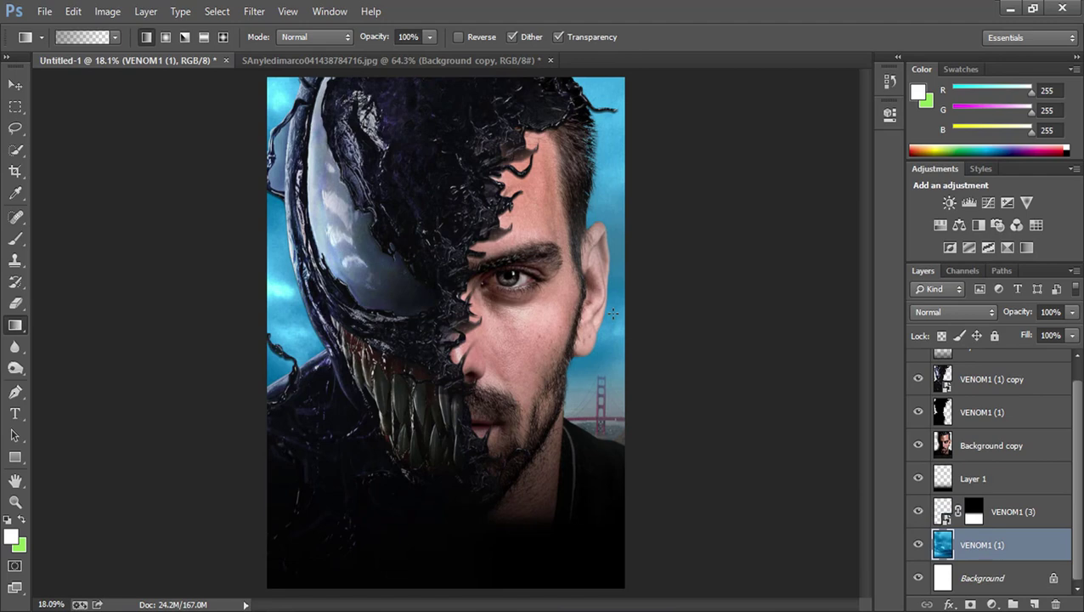
{"action": "left_click_drag", "start_coordinate": [1082, 444], "coordinate": [1081, 385]}
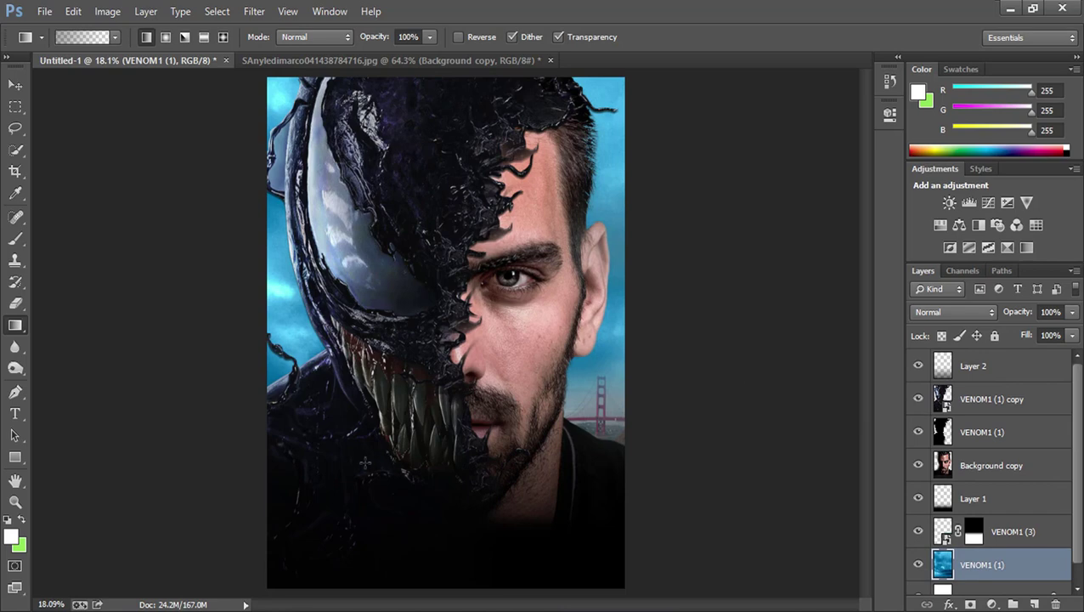
- Create Layer 3 above Layer 2 holding a merged Apply Image copy of the poster
{"action": "left_click", "coordinate": [1042, 375]}
{"action": "left_click", "coordinate": [1034, 604]}
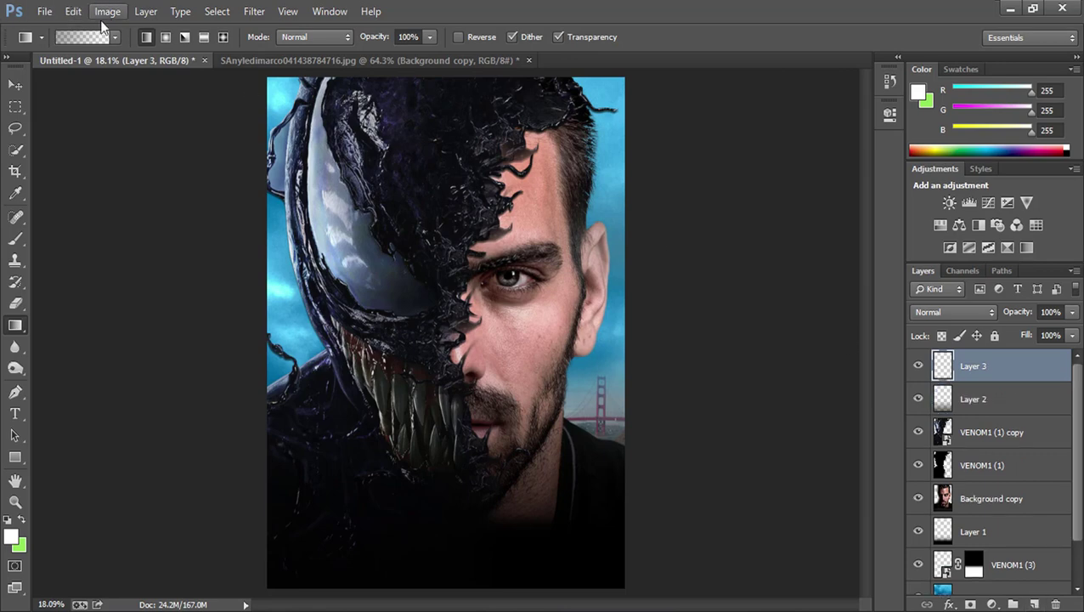
{"action": "left_click", "coordinate": [107, 11]}
{"action": "left_click", "coordinate": [136, 250]}
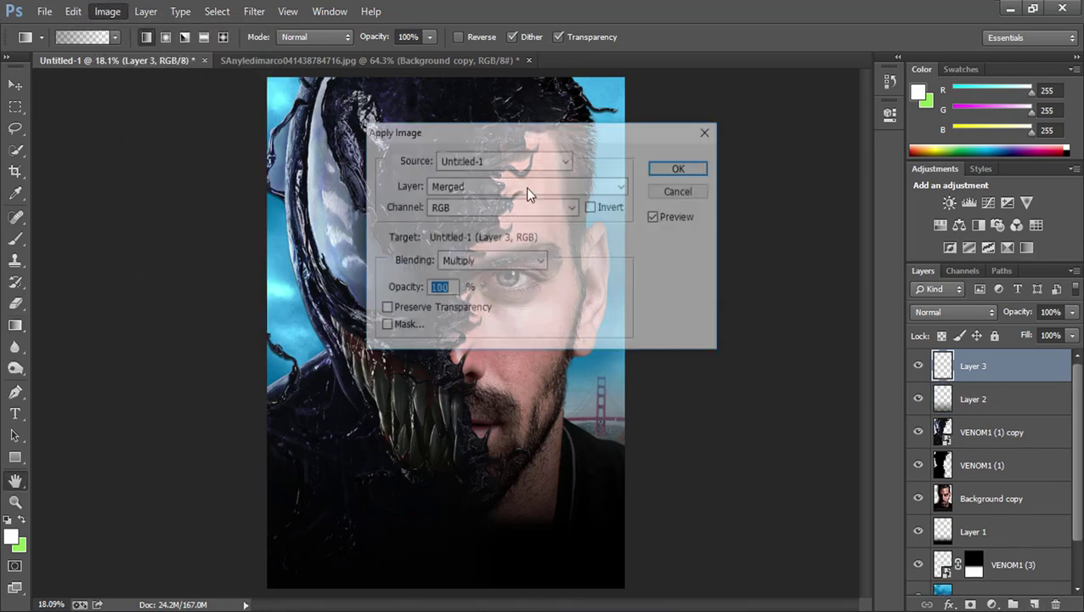
{"action": "left_click", "coordinate": [678, 168]}
{"action": "left_click", "coordinate": [254, 11]}
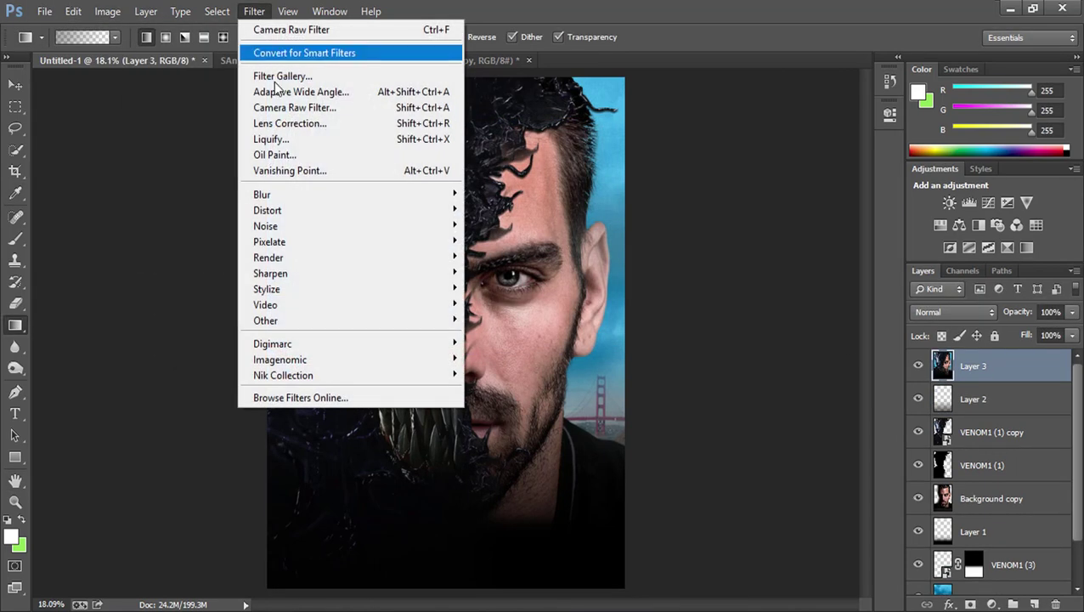
{"action": "left_click", "coordinate": [283, 107]}
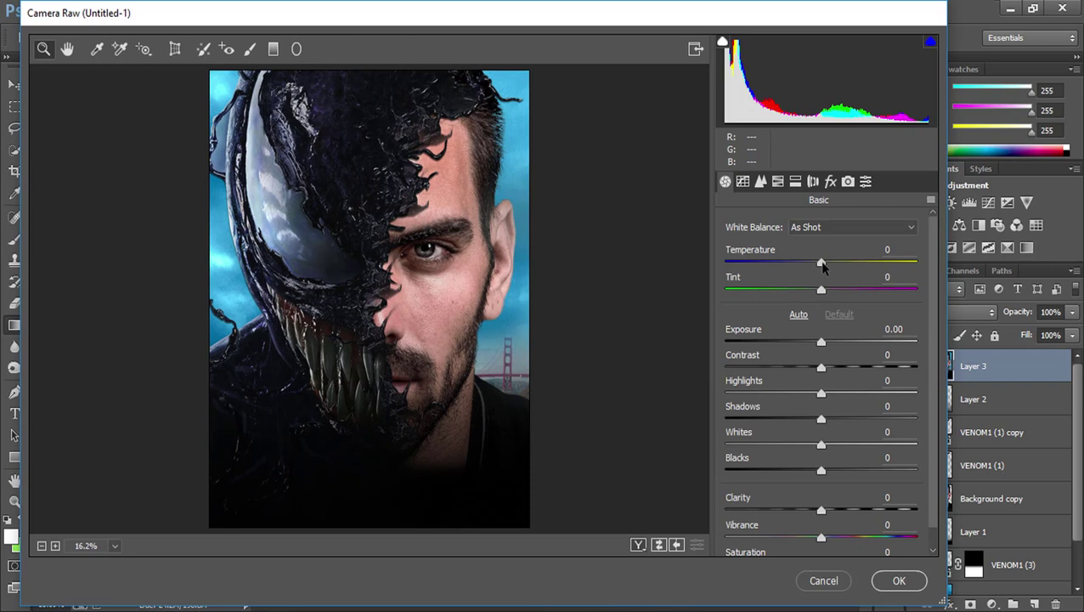
- Grade Layer 3: Temperature -27, Exposure -0.15, Contrast -61, Highlights +21, Clarity +45, Vibrance -29, Saturation +24
{"action": "left_click_drag", "start_coordinate": [821, 263], "coordinate": [786, 264]}
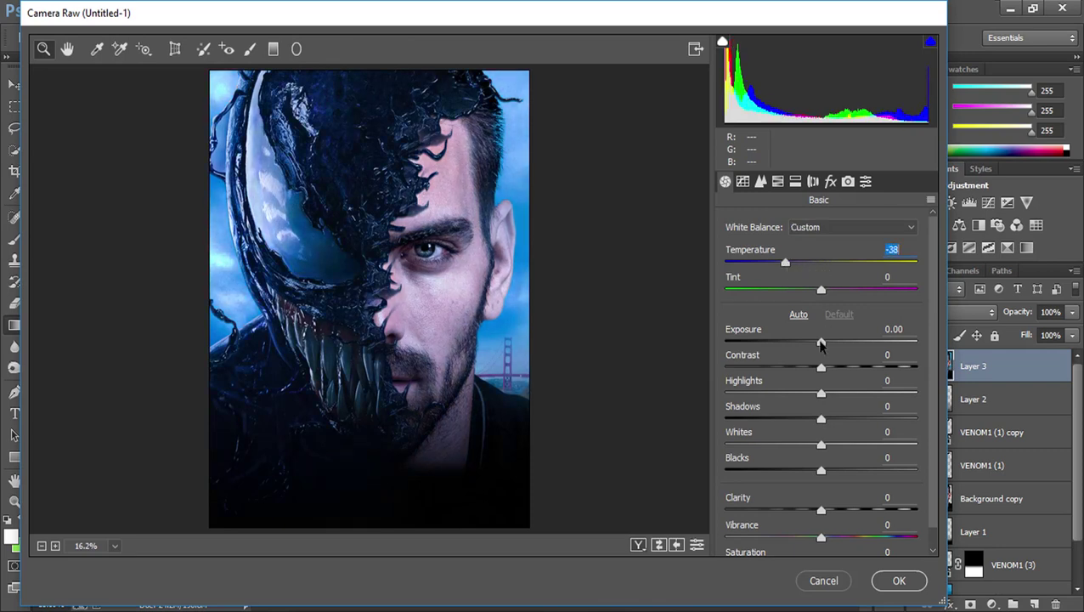
{"action": "mouse_move", "coordinate": [820, 343]}
{"action": "left_mouse_down"}
{"action": "mouse_move", "coordinate": [799, 343]}
{"action": "mouse_move", "coordinate": [817, 342]}
{"action": "left_mouse_up"}
{"action": "left_click", "coordinate": [786, 263]}
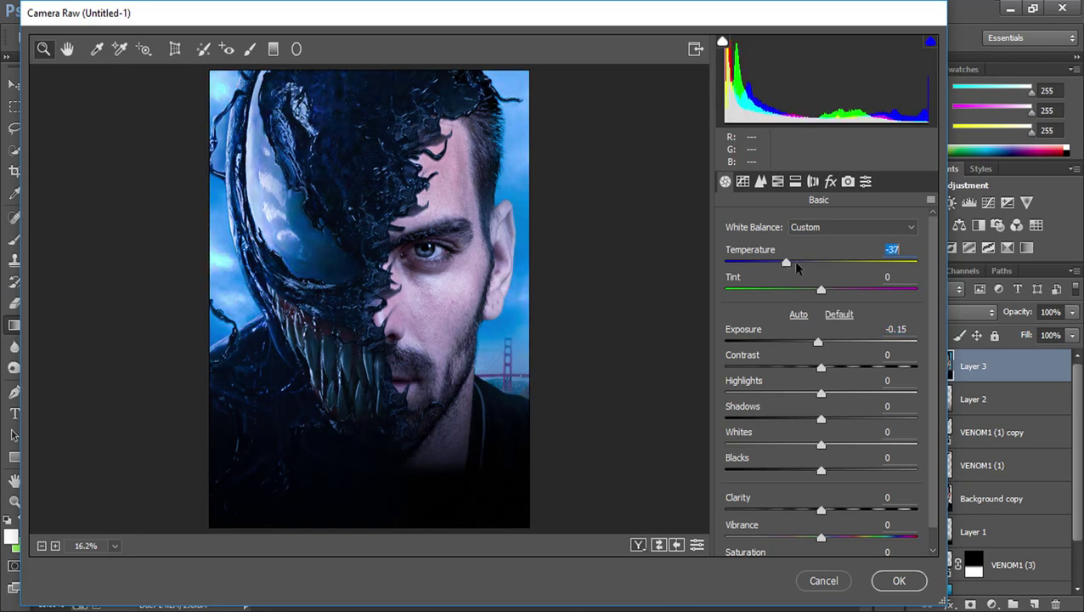
{"action": "left_click_drag", "start_coordinate": [796, 265], "coordinate": [801, 268]}
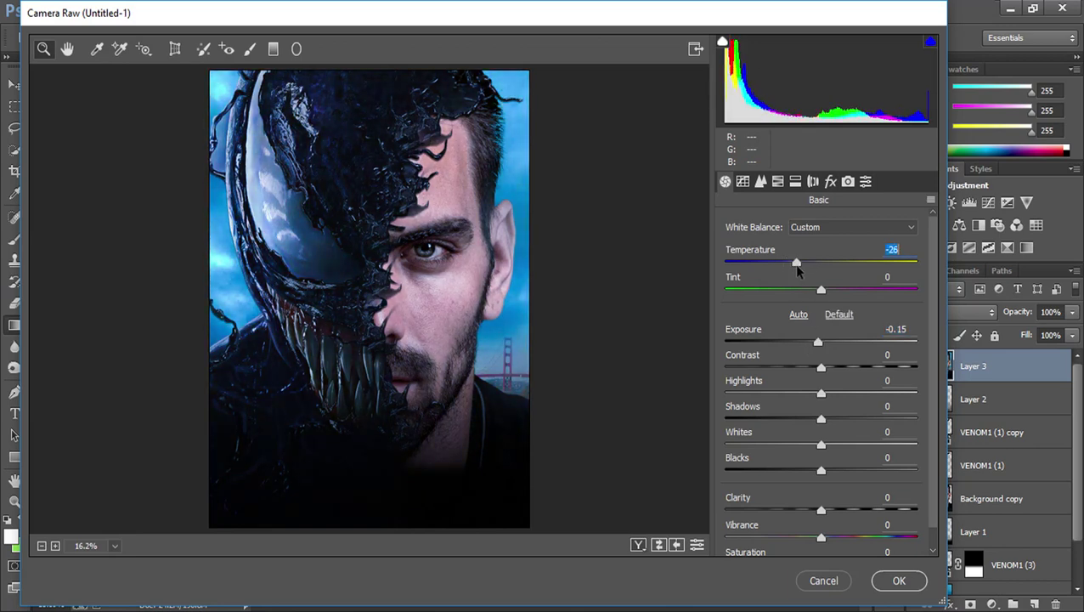
{"action": "mouse_move", "coordinate": [821, 367]}
{"action": "left_mouse_down"}
{"action": "mouse_move", "coordinate": [859, 365]}
{"action": "mouse_move", "coordinate": [753, 371]}
{"action": "mouse_move", "coordinate": [764, 372]}
{"action": "left_mouse_up"}
{"action": "left_click", "coordinate": [823, 396]}
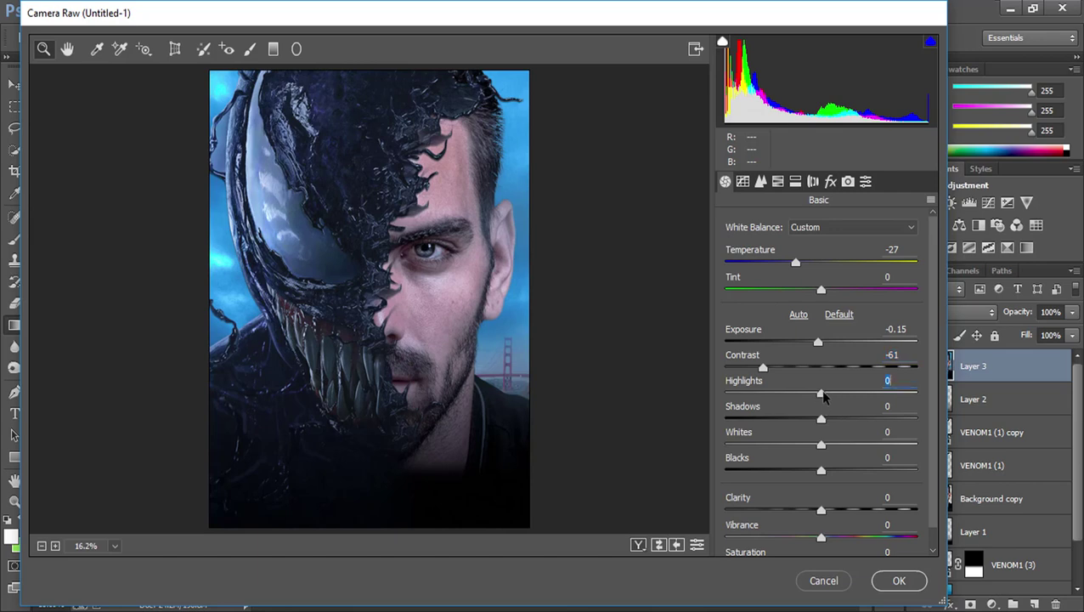
{"action": "mouse_move", "coordinate": [822, 396]}
{"action": "left_mouse_down"}
{"action": "mouse_move", "coordinate": [751, 390]}
{"action": "mouse_move", "coordinate": [841, 393]}
{"action": "left_mouse_up"}
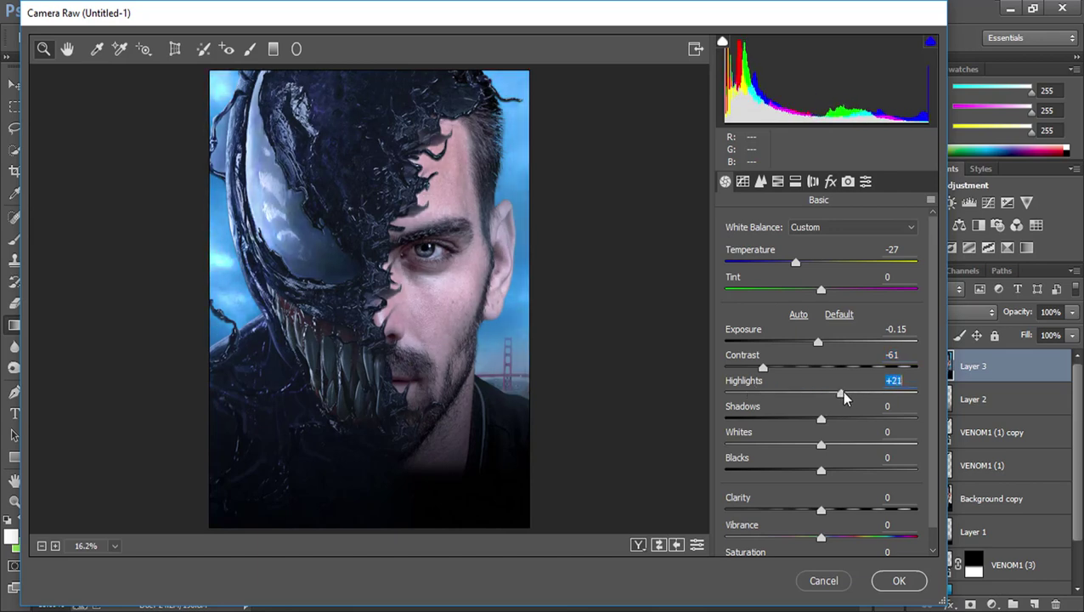
{"action": "mouse_move", "coordinate": [821, 510]}
{"action": "left_mouse_down"}
{"action": "mouse_move", "coordinate": [864, 510]}
{"action": "mouse_move", "coordinate": [786, 538]}
{"action": "mouse_move", "coordinate": [884, 553]}
{"action": "mouse_move", "coordinate": [796, 545]}
{"action": "left_mouse_up"}
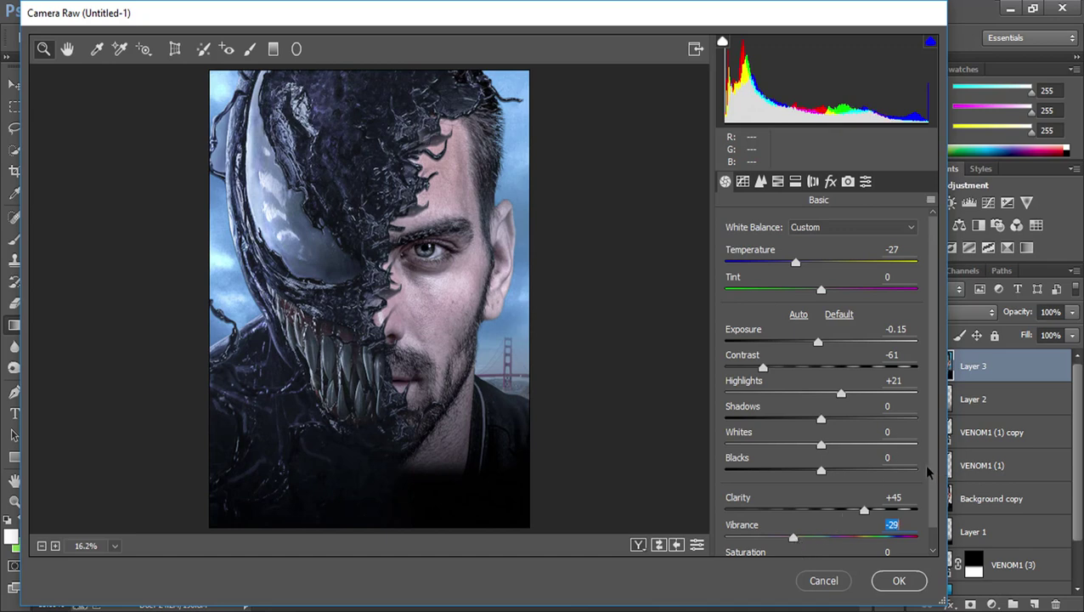
{"action": "scroll", "coordinate": [935, 459], "scroll_direction": "down", "scroll_amount": 1}
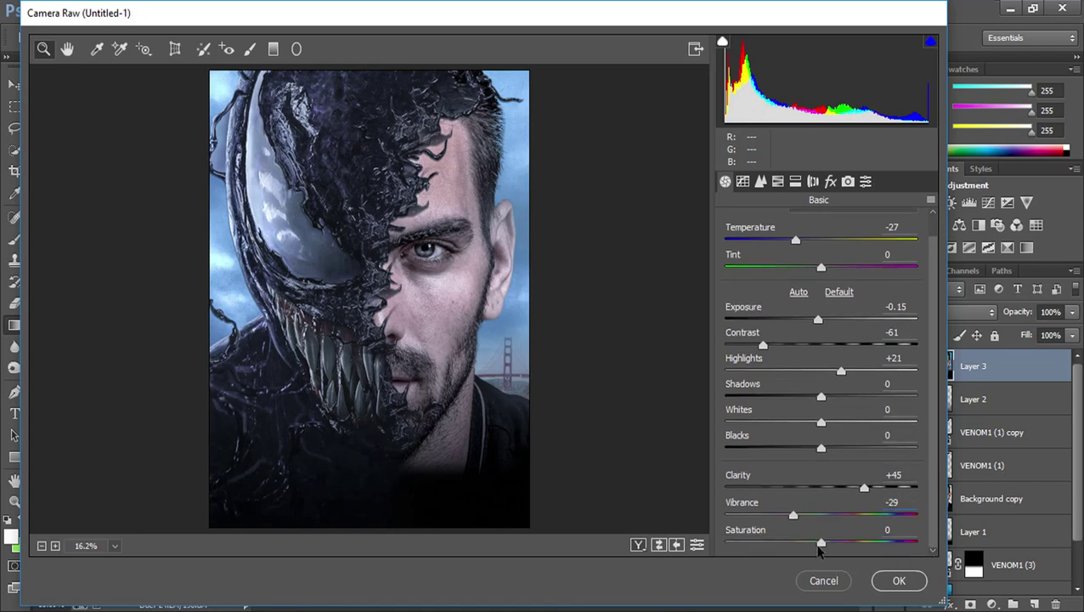
{"action": "mouse_move", "coordinate": [820, 546]}
{"action": "left_mouse_down"}
{"action": "mouse_move", "coordinate": [789, 546]}
{"action": "mouse_move", "coordinate": [843, 545]}
{"action": "left_mouse_up"}
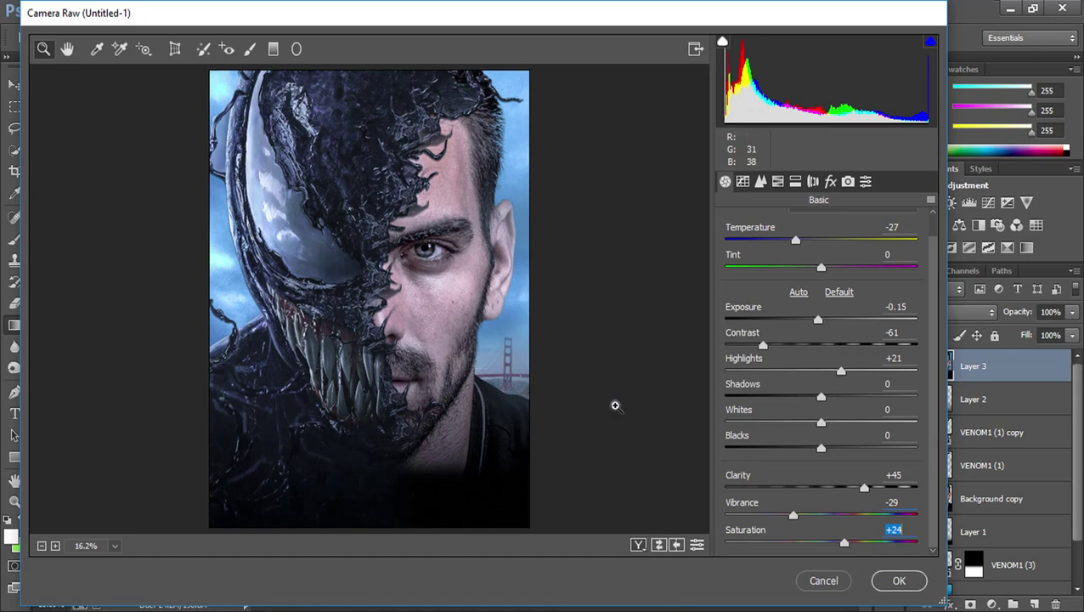
{"action": "left_click", "coordinate": [898, 581]}
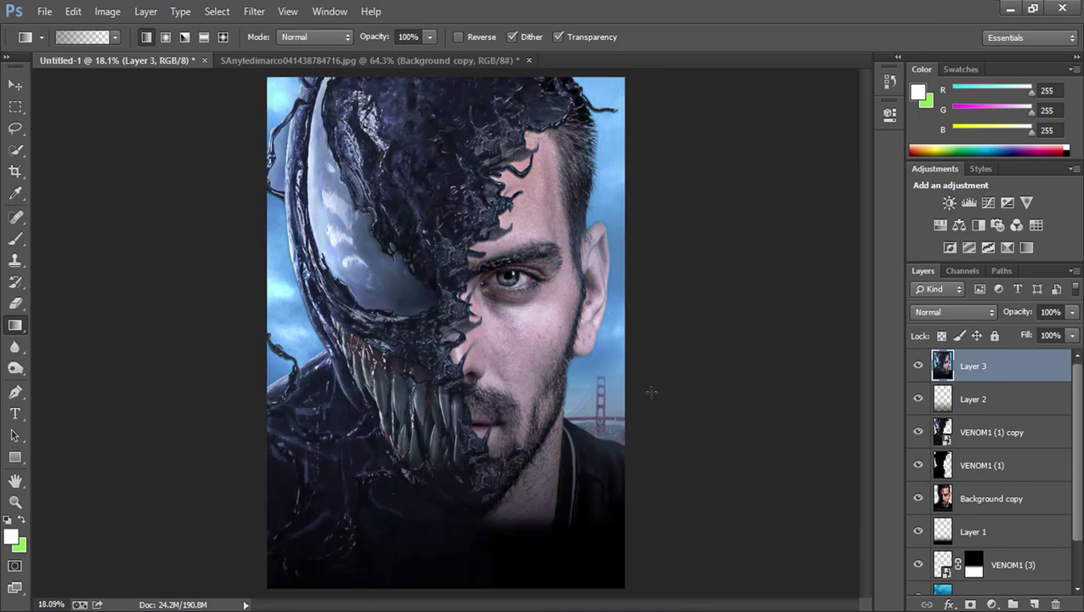
- Drag the VENOM title banner PNG from the Work\25 folder onto Photoshop
{"action": "key", "text": "alt+Tab"}
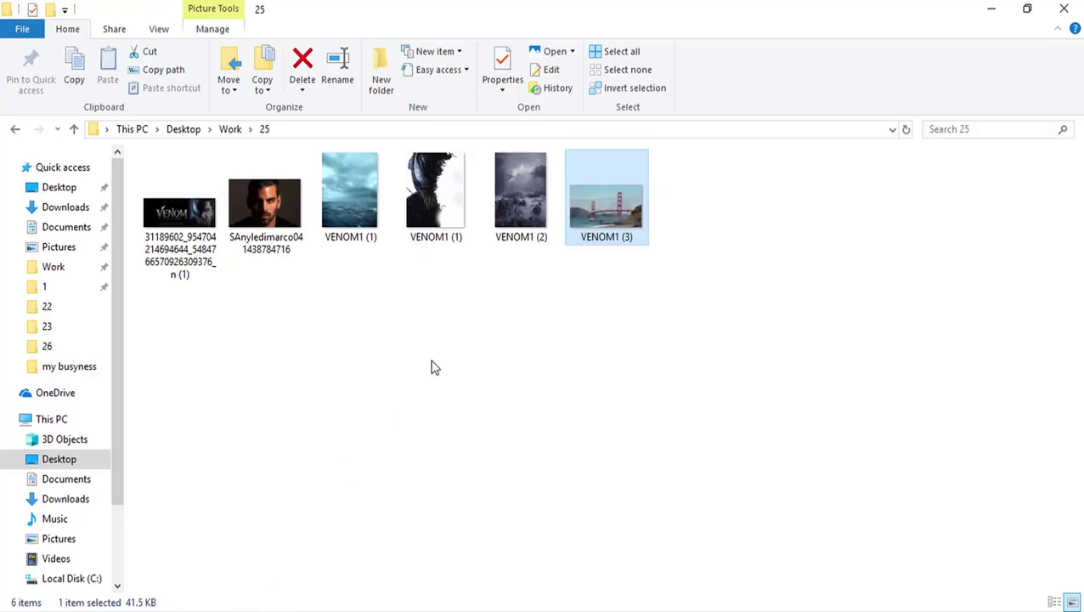
{"action": "mouse_move", "coordinate": [206, 266]}
{"action": "left_mouse_down"}
{"action": "mouse_move", "coordinate": [280, 608]}
{"action": "mouse_move", "coordinate": [616, 59]}
{"action": "left_mouse_up"}
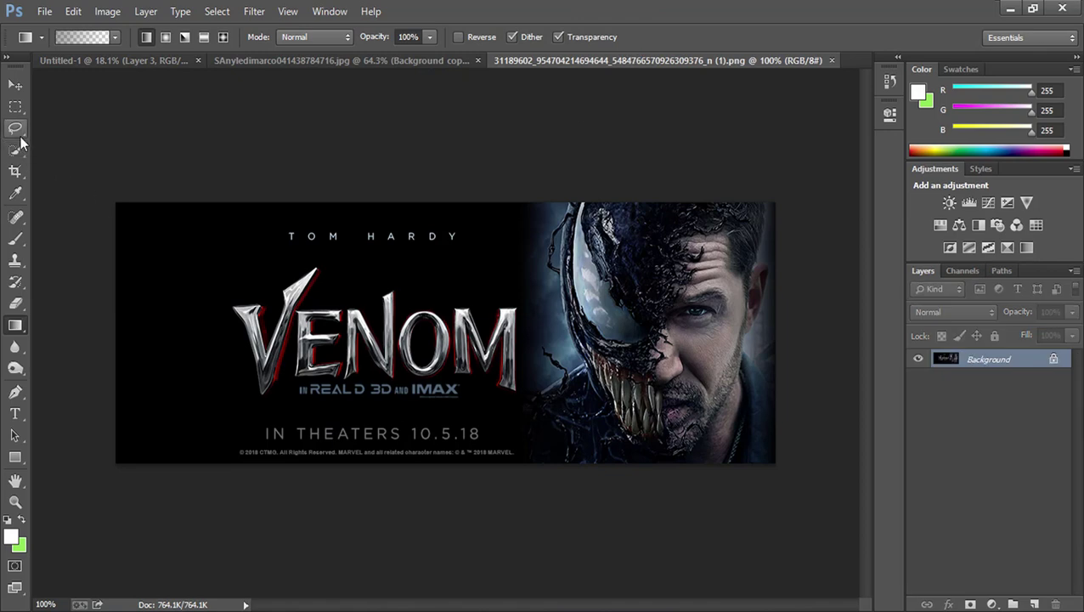
- Lasso the VENOM title and tagline on the banner and copy them to a new layer
{"action": "left_click", "coordinate": [16, 127]}
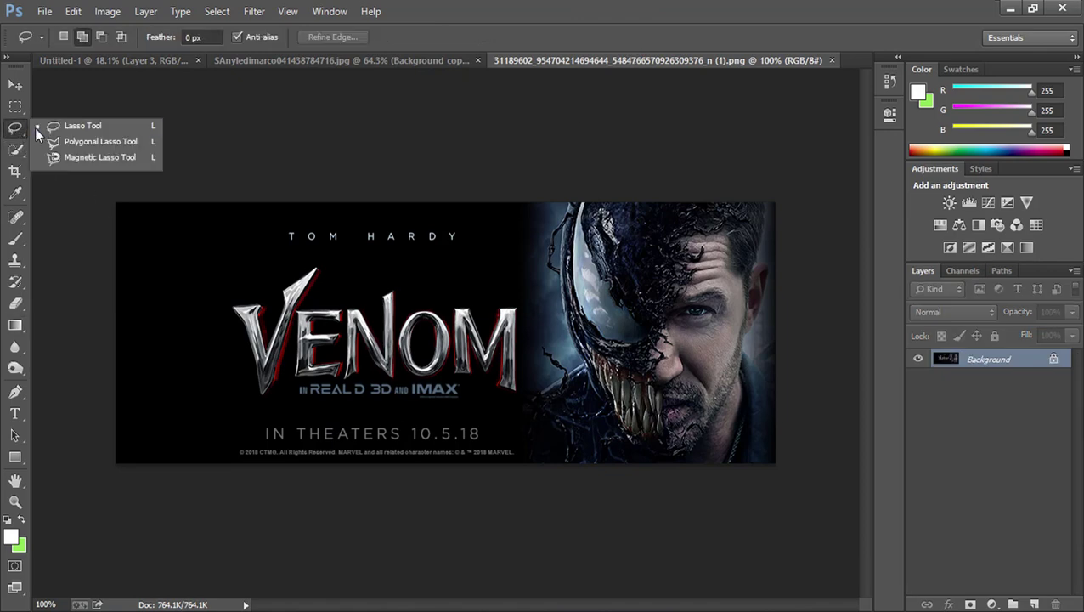
{"action": "left_click", "coordinate": [37, 130]}
{"action": "mouse_move", "coordinate": [188, 338]}
{"action": "left_mouse_down"}
{"action": "mouse_move", "coordinate": [350, 260]}
{"action": "mouse_move", "coordinate": [522, 317]}
{"action": "mouse_move", "coordinate": [530, 454]}
{"action": "mouse_move", "coordinate": [487, 506]}
{"action": "mouse_move", "coordinate": [211, 526]}
{"action": "mouse_move", "coordinate": [199, 413]}
{"action": "mouse_move", "coordinate": [212, 364]}
{"action": "mouse_move", "coordinate": [195, 340]}
{"action": "left_mouse_up"}
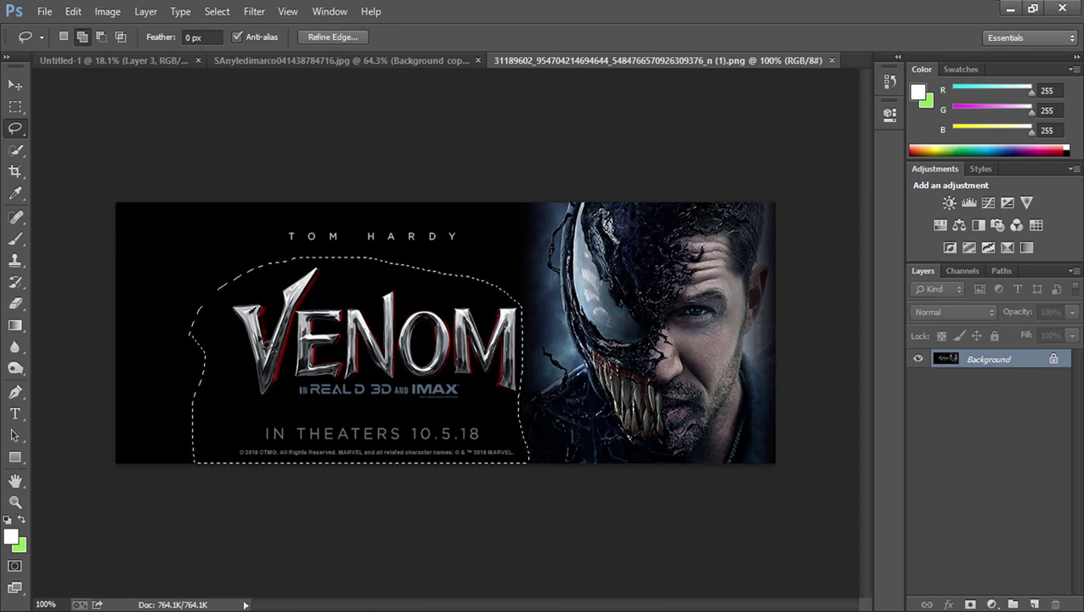
{"action": "key", "text": "ctrl+j"}
- Hide the banner background and drag the VENOM title layer into the poster document
{"action": "key", "text": "v"}
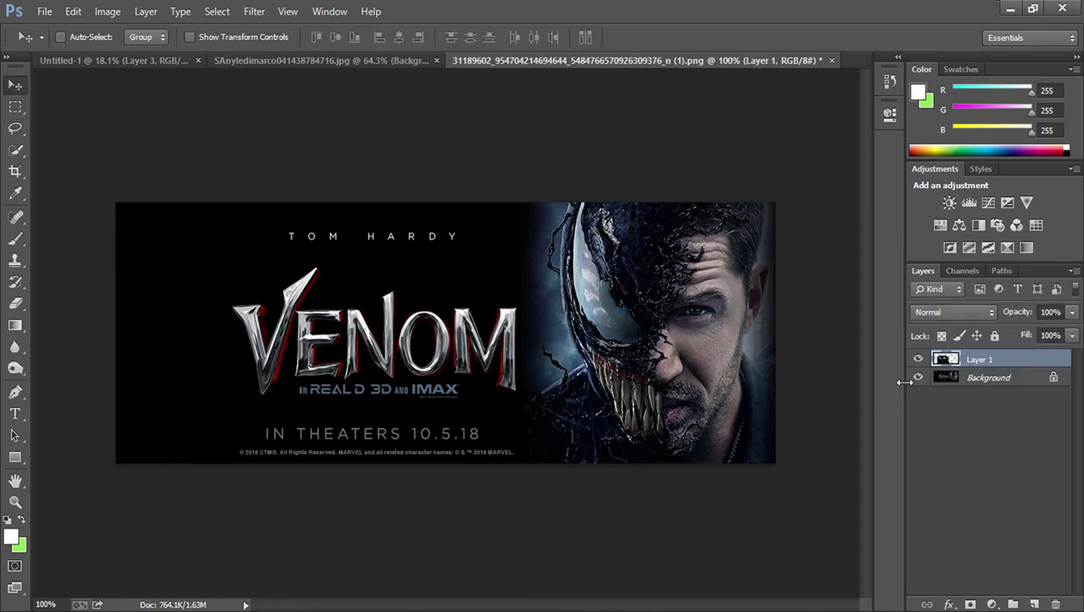
{"action": "left_click", "coordinate": [918, 377]}
{"action": "mouse_move", "coordinate": [384, 328]}
{"action": "left_mouse_down"}
{"action": "mouse_move", "coordinate": [219, 71]}
{"action": "mouse_move", "coordinate": [499, 469]}
{"action": "left_mouse_up"}
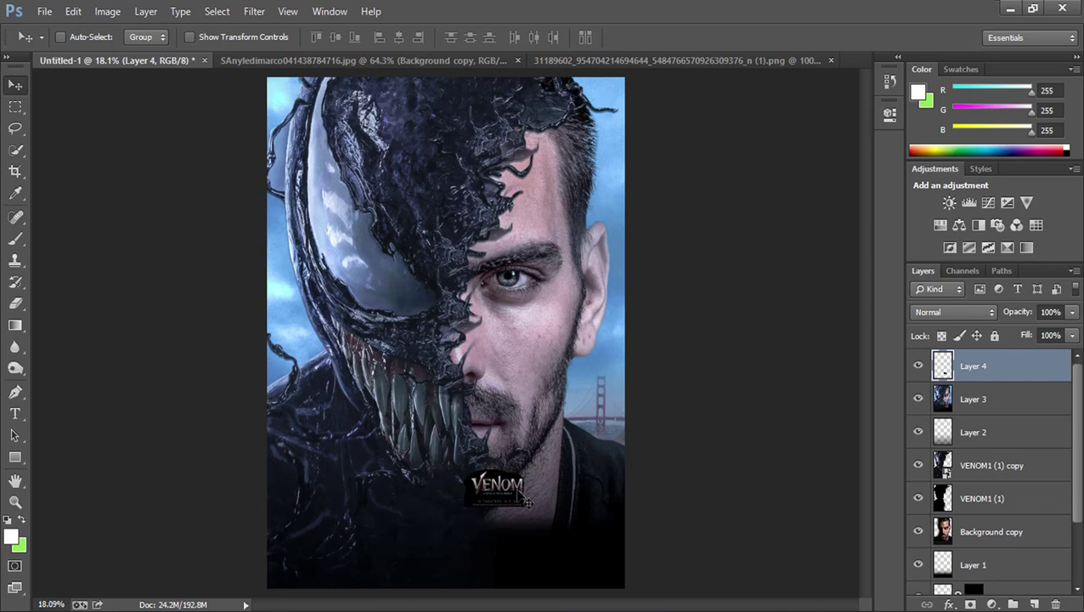
- Free Transform the VENOM title to about 502%, stretching it across the poster's bottom
{"action": "key", "text": "ctrl+t"}
{"action": "left_click_drag", "start_coordinate": [536, 513], "coordinate": [635, 585]}
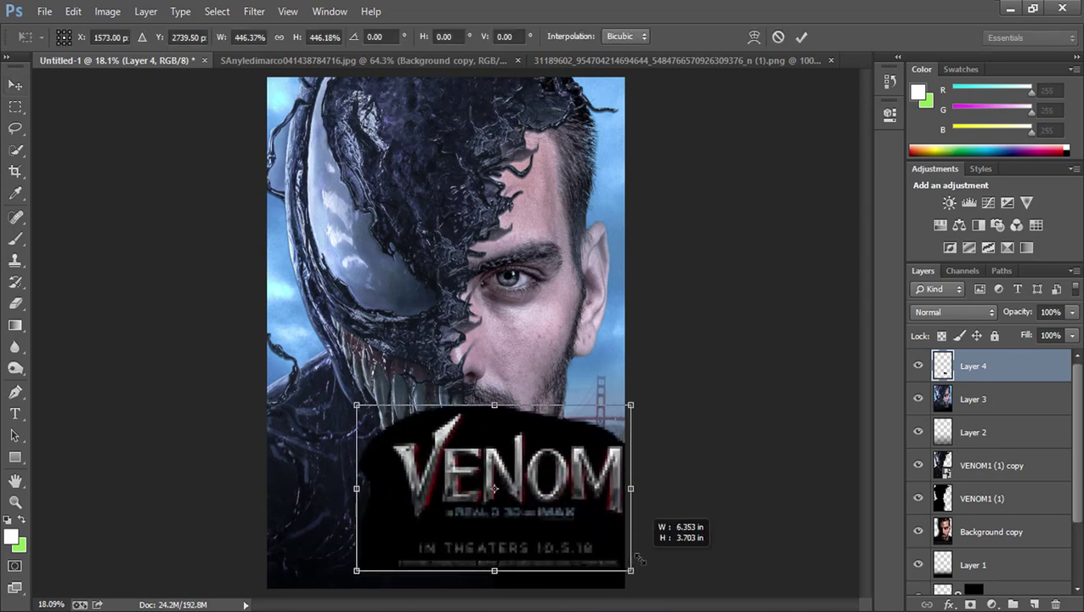
{"action": "mouse_move", "coordinate": [568, 494]}
{"action": "left_mouse_down"}
{"action": "mouse_move", "coordinate": [513, 496]}
{"action": "mouse_move", "coordinate": [498, 480]}
{"action": "left_mouse_up"}
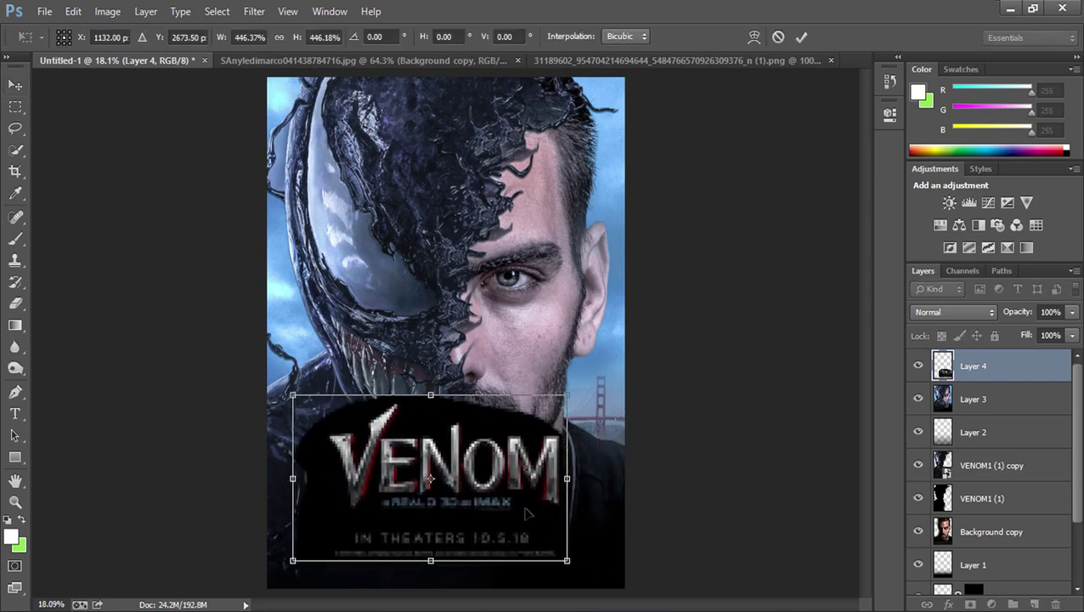
{"action": "left_click_drag", "start_coordinate": [564, 558], "coordinate": [588, 581]}
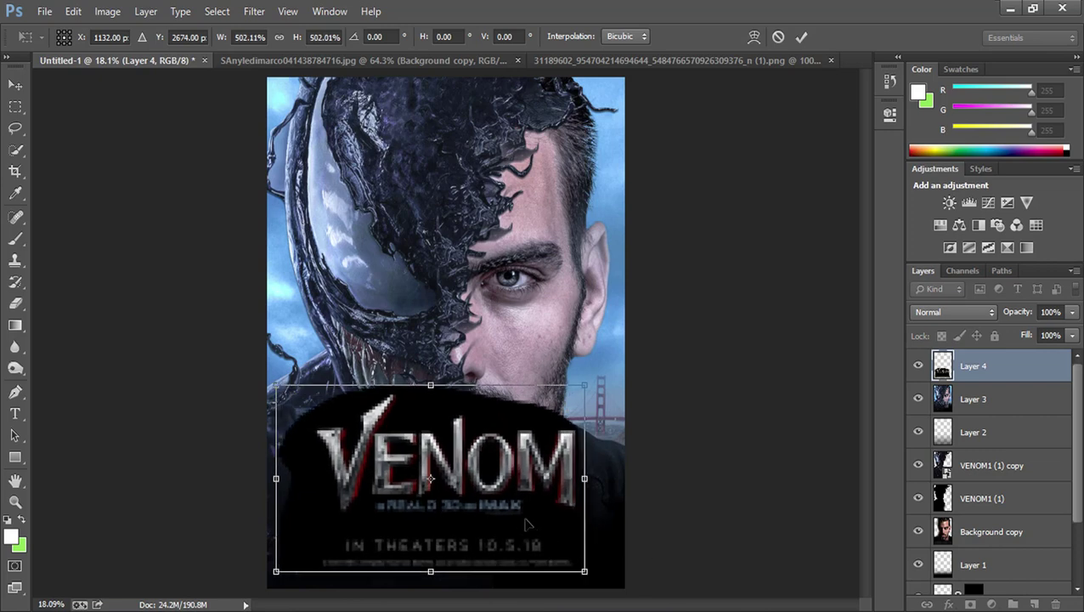
{"action": "left_click_drag", "start_coordinate": [557, 548], "coordinate": [526, 534]}
{"action": "key", "text": "Return"}
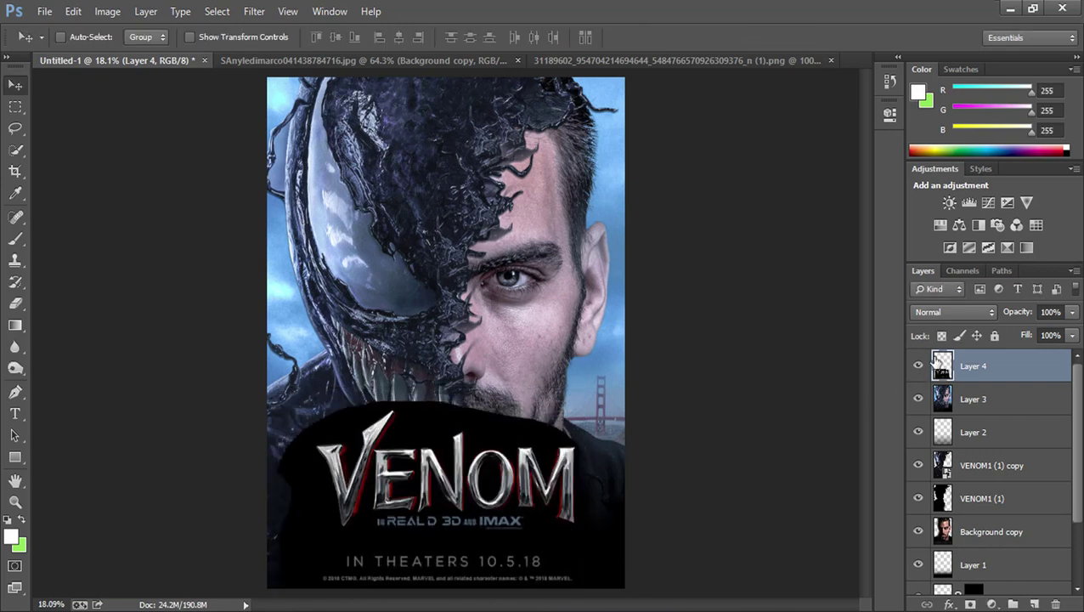
- Set Layer 4's blend mode to Screen, briefly trying Color Dodge first
{"action": "left_click", "coordinate": [949, 312]}
{"action": "left_click", "coordinate": [928, 142]}
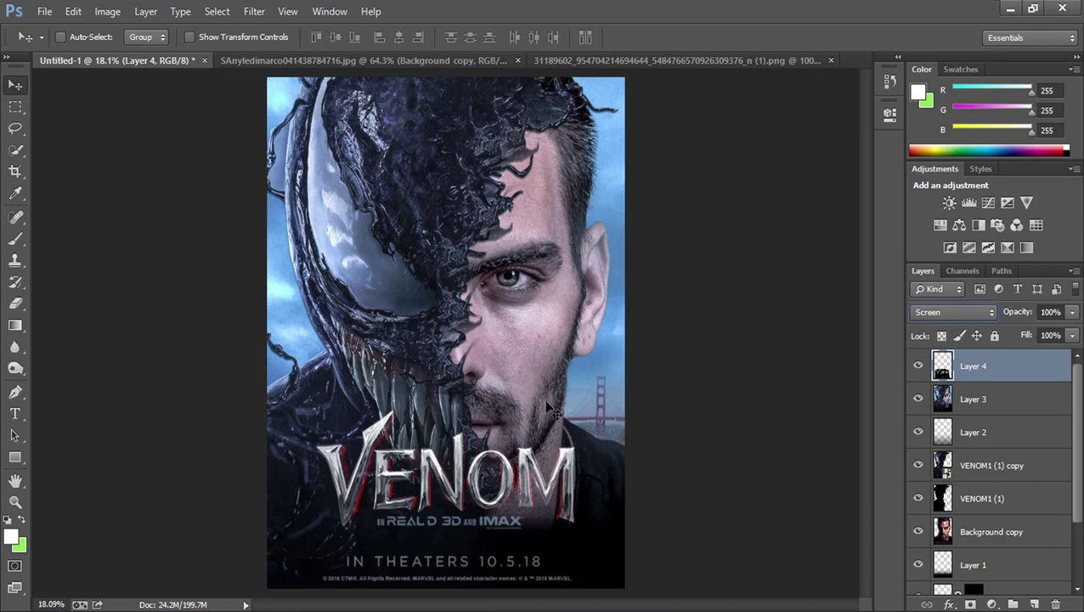
{"action": "key", "text": "shift+plus"}
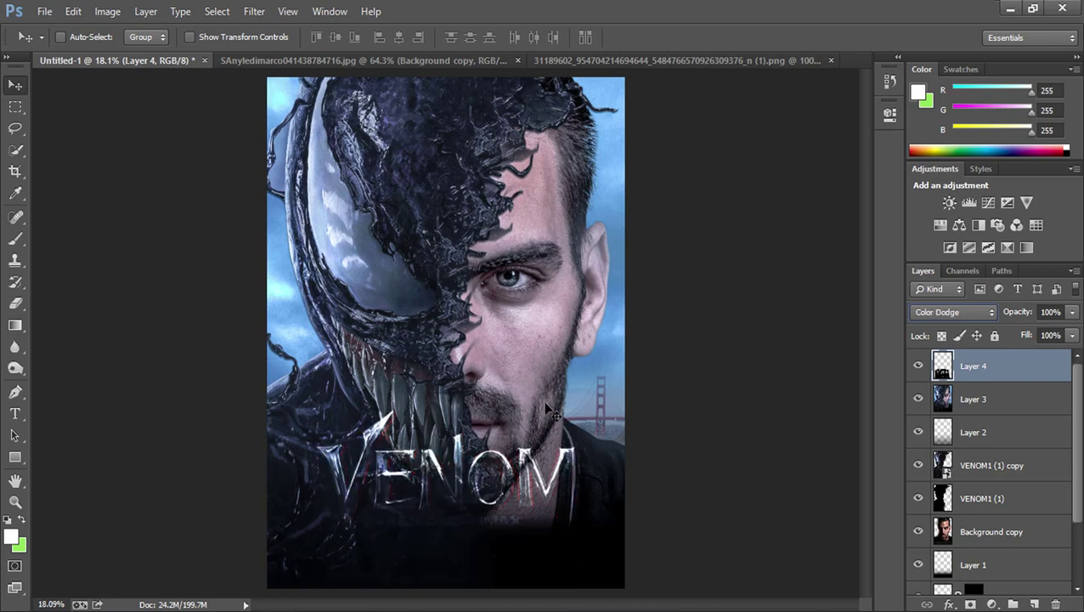
{"action": "key", "text": "shift+minus"}
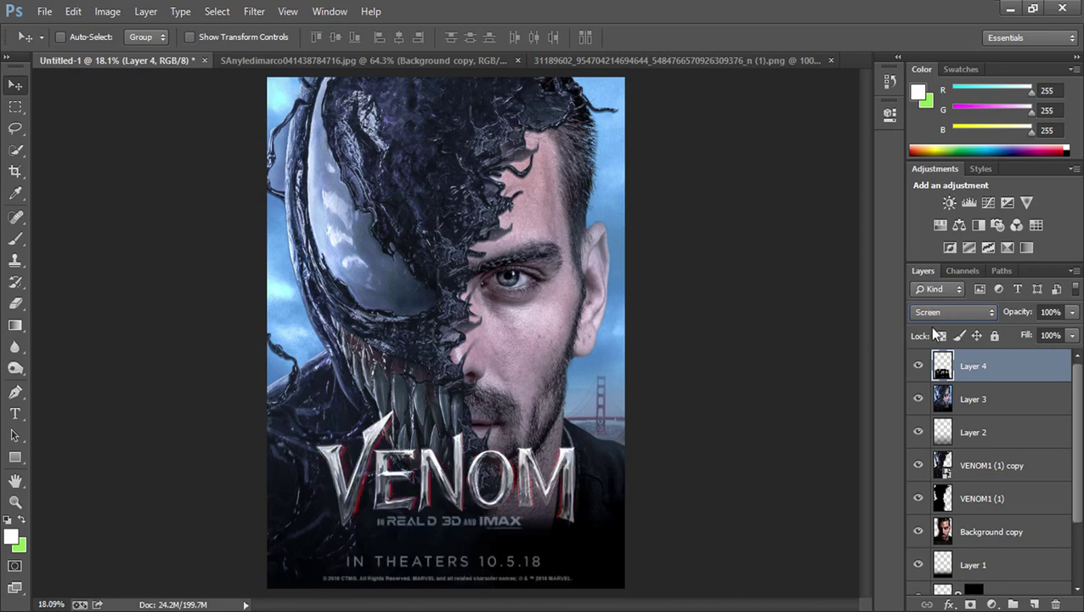
- Add a new empty layer on top of the layer stack
{"action": "left_click", "coordinate": [1034, 604]}
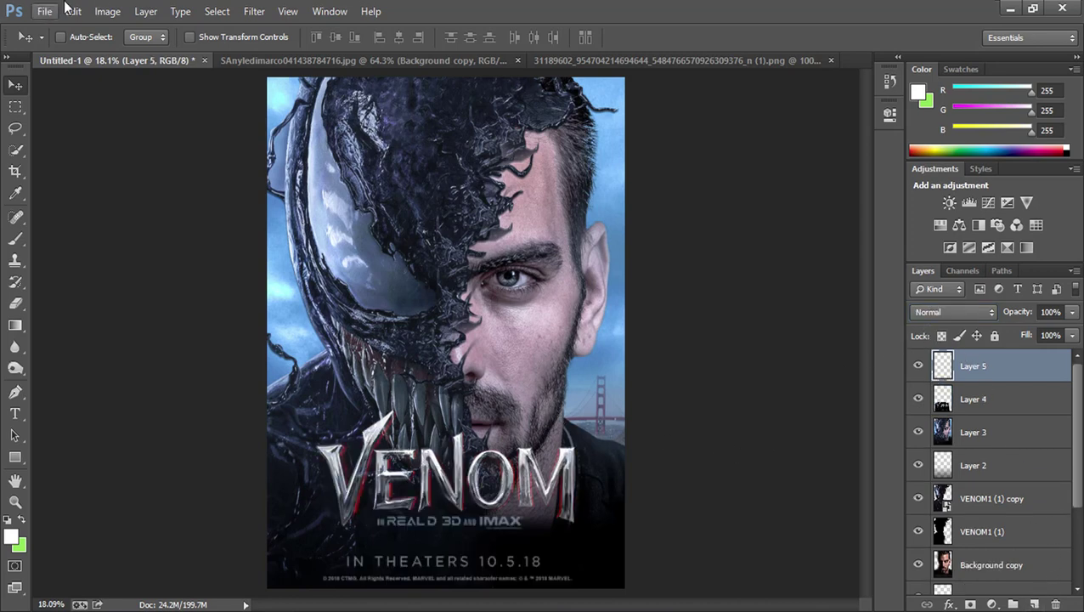
{"action": "left_click", "coordinate": [107, 11]}
{"action": "left_click", "coordinate": [130, 260]}
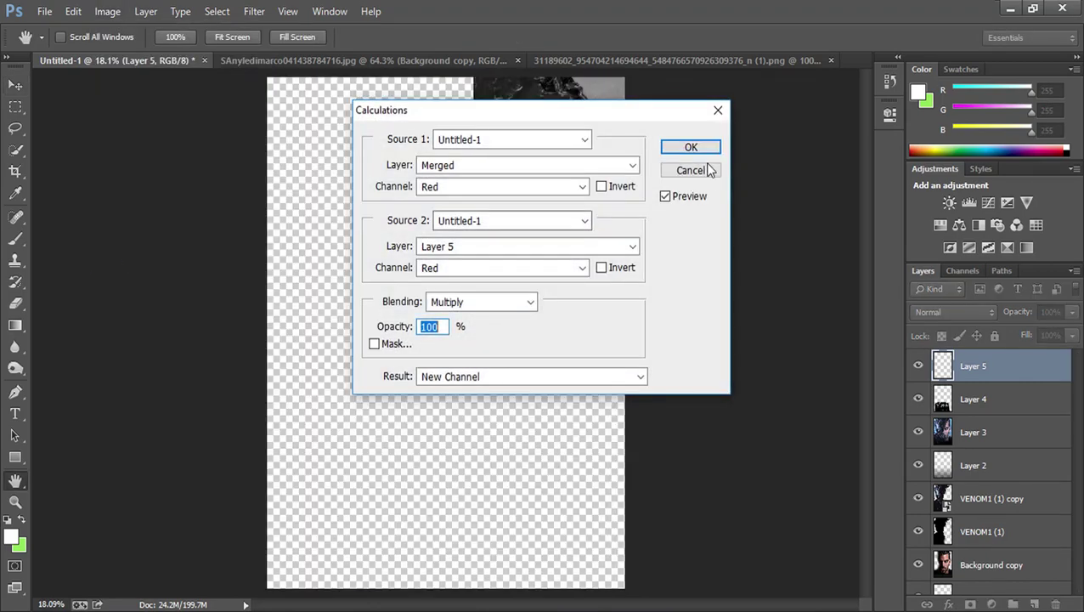
{"action": "left_click", "coordinate": [709, 171]}
- Apply Image the merged poster into that layer and launch Color Efex Pro 4
{"action": "left_click", "coordinate": [107, 11]}
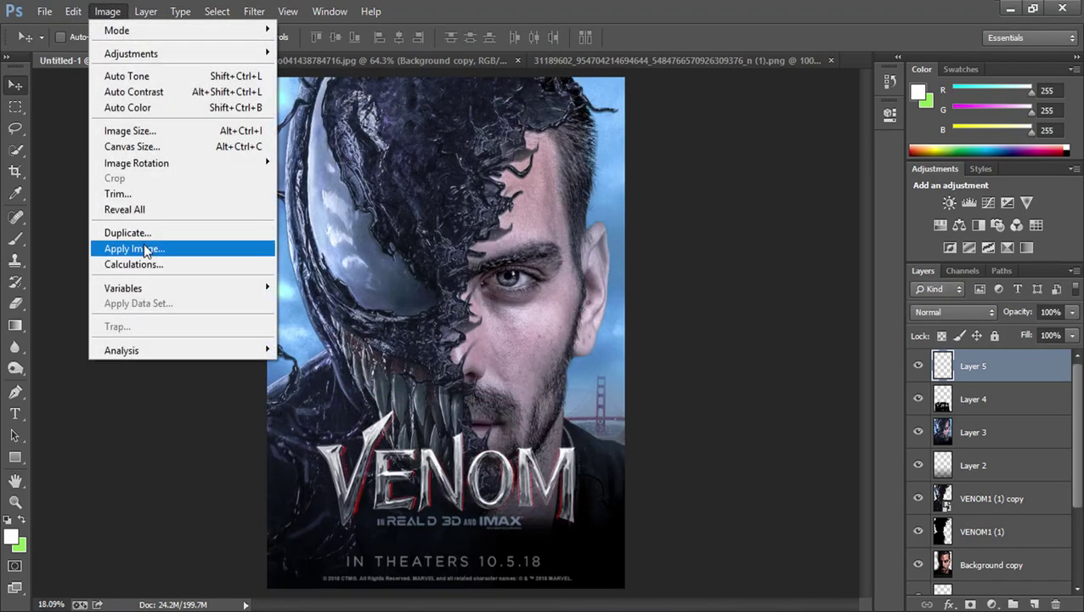
{"action": "left_click", "coordinate": [147, 249]}
{"action": "key", "text": "Escape"}
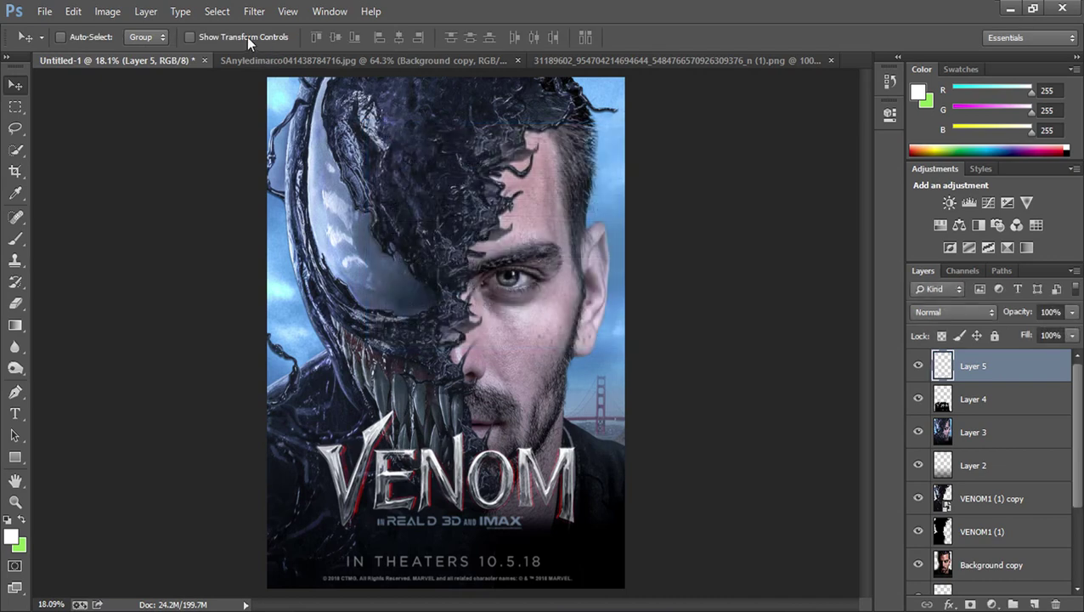
{"action": "left_click", "coordinate": [254, 11]}
{"action": "mouse_move", "coordinate": [283, 374]}
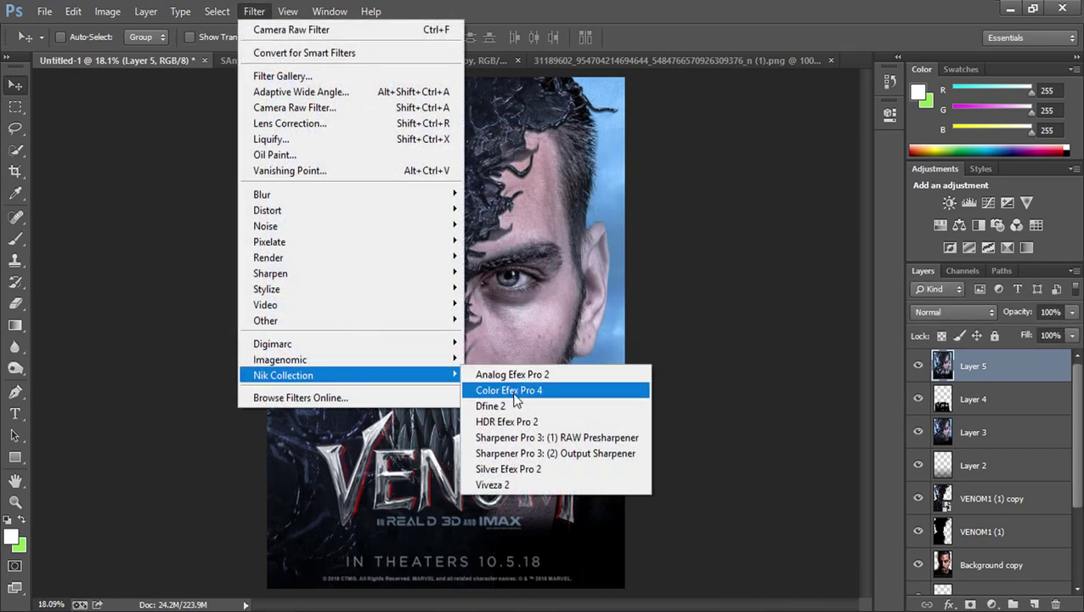
{"action": "left_click", "coordinate": [514, 391]}
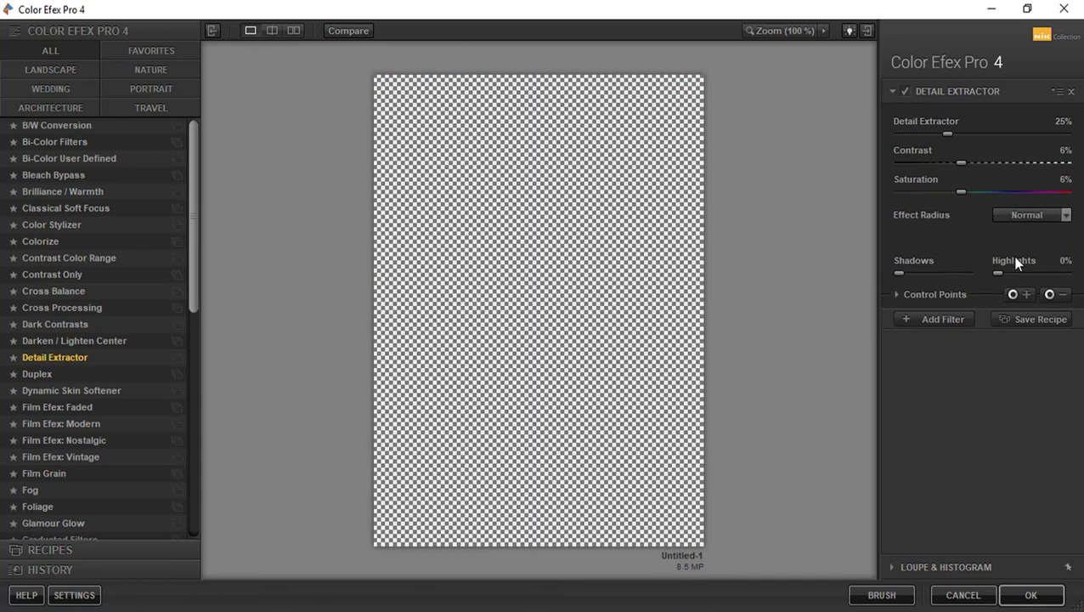
- Adjust the Detail Extractor sliders to strength 33%, saturation 56% and contrast 44%
{"action": "mouse_move", "coordinate": [952, 133]}
{"action": "left_mouse_down"}
{"action": "mouse_move", "coordinate": [998, 134]}
{"action": "mouse_move", "coordinate": [938, 137]}
{"action": "mouse_move", "coordinate": [983, 163]}
{"action": "mouse_move", "coordinate": [1018, 164]}
{"action": "left_mouse_up"}
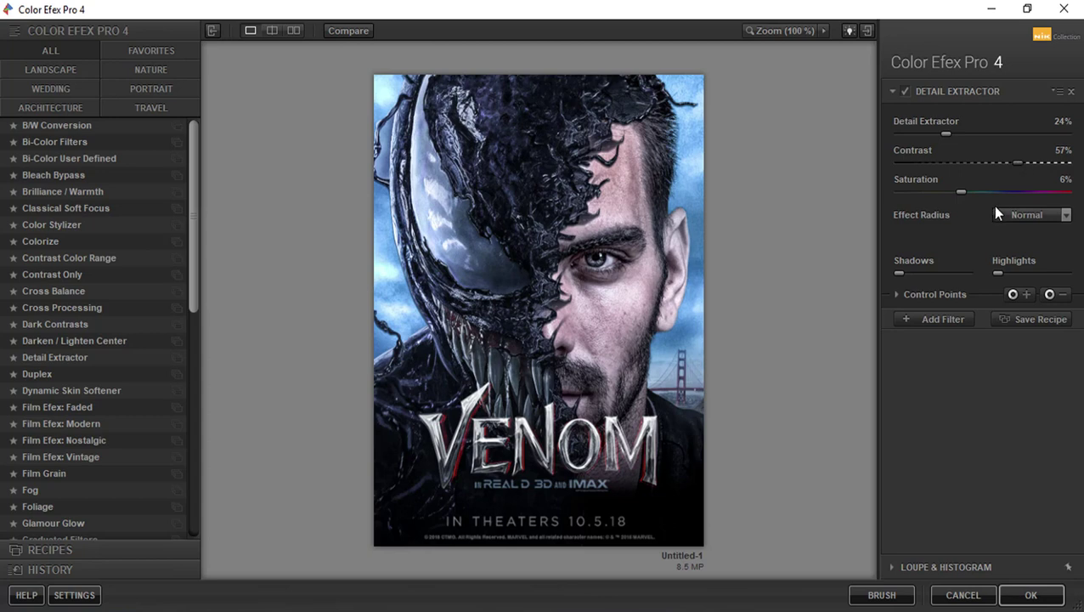
{"action": "left_click_drag", "start_coordinate": [961, 191], "coordinate": [1017, 189]}
{"action": "mouse_move", "coordinate": [1022, 163]}
{"action": "left_mouse_down"}
{"action": "mouse_move", "coordinate": [992, 163]}
{"action": "mouse_move", "coordinate": [1007, 164]}
{"action": "left_mouse_up"}
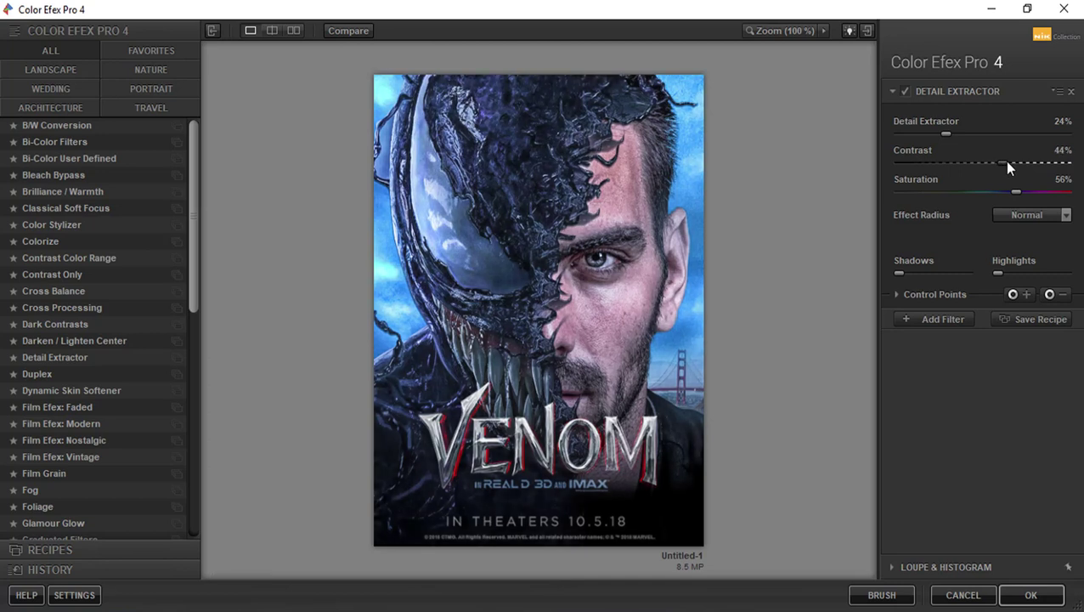
{"action": "left_click_drag", "start_coordinate": [945, 134], "coordinate": [964, 133]}
- Add a Cross Processing filter using the blue B10 method
{"action": "left_click", "coordinate": [932, 316]}
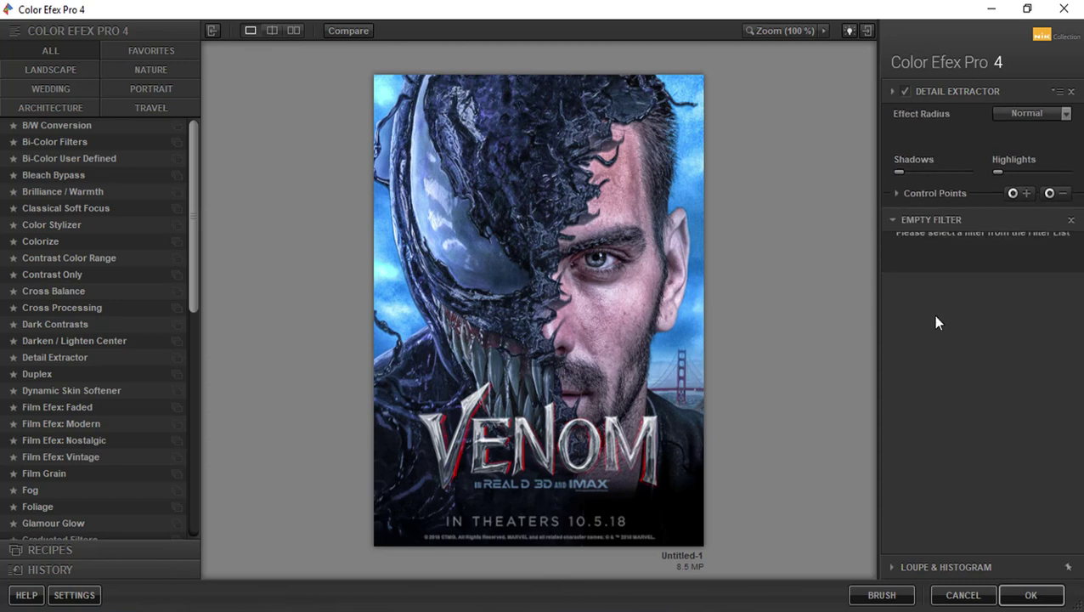
{"action": "left_click", "coordinate": [72, 309]}
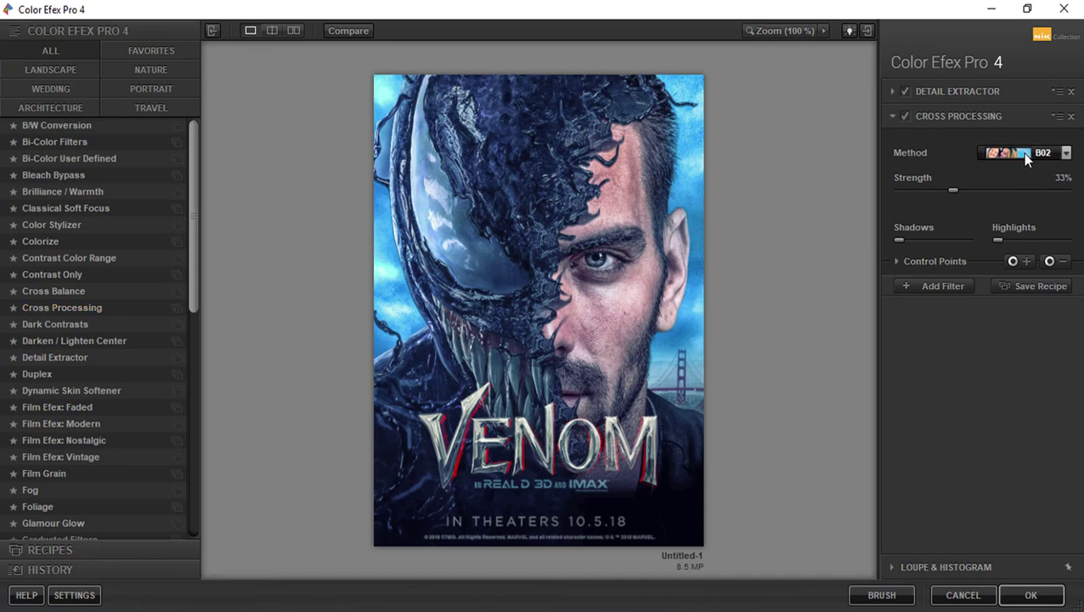
{"action": "left_click", "coordinate": [1025, 154]}
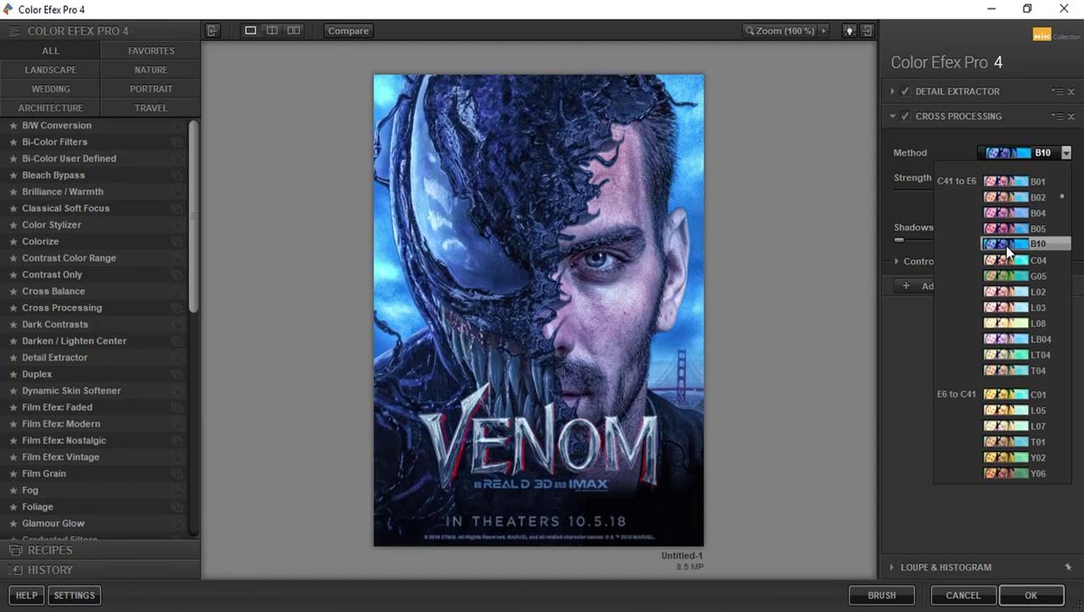
{"action": "left_click", "coordinate": [1003, 244]}
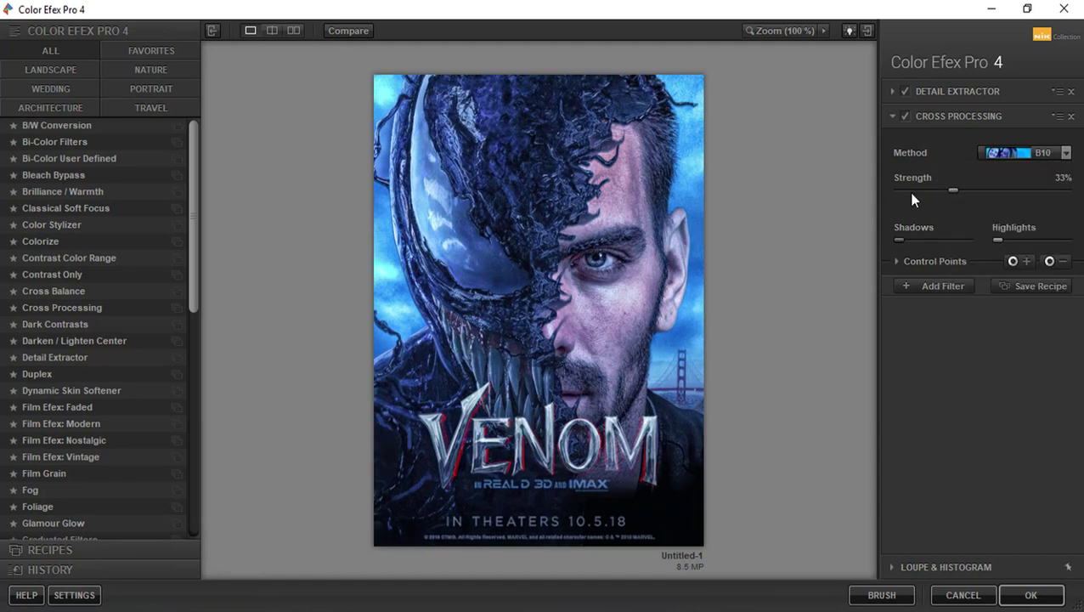
- Set Cross Processing strength to 16%, keep B10, and apply the filters to Photoshop
{"action": "left_click_drag", "start_coordinate": [953, 195], "coordinate": [837, 179]}
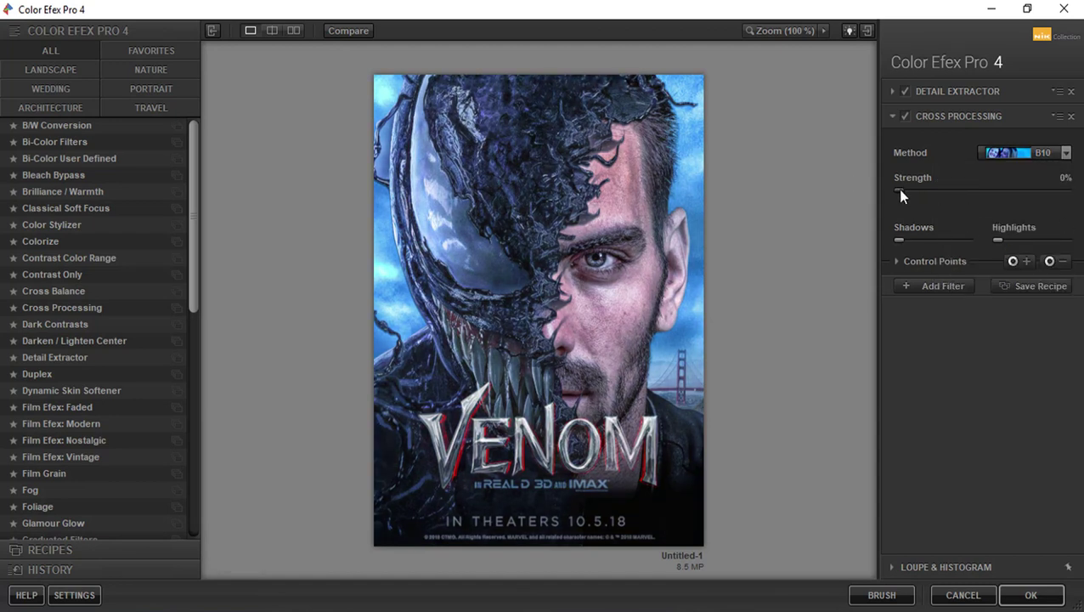
{"action": "left_click_drag", "start_coordinate": [913, 190], "coordinate": [926, 190]}
{"action": "left_click", "coordinate": [1012, 154]}
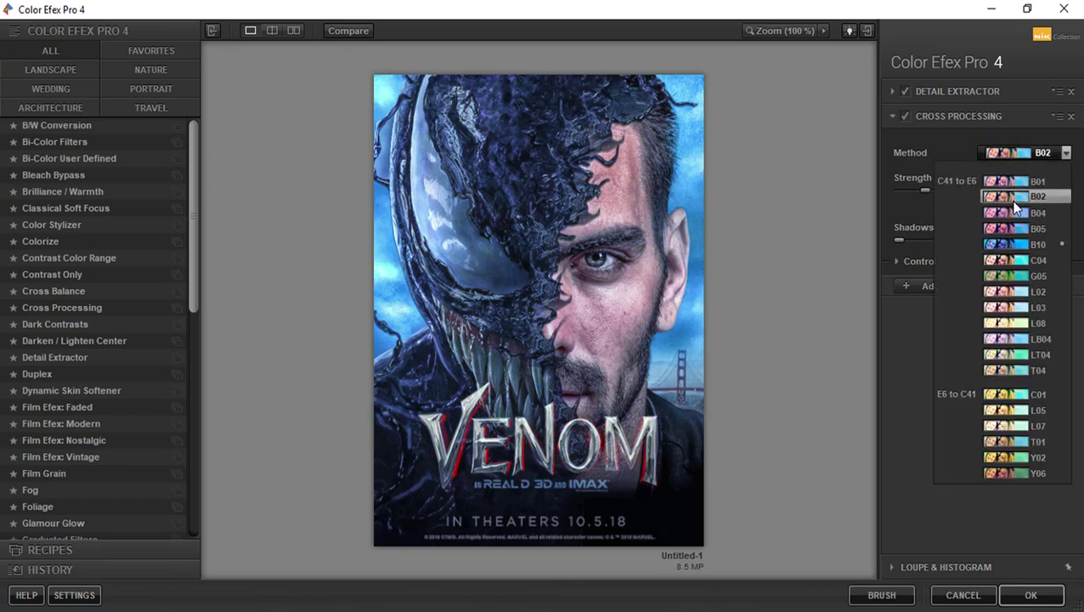
{"action": "left_click", "coordinate": [1015, 245]}
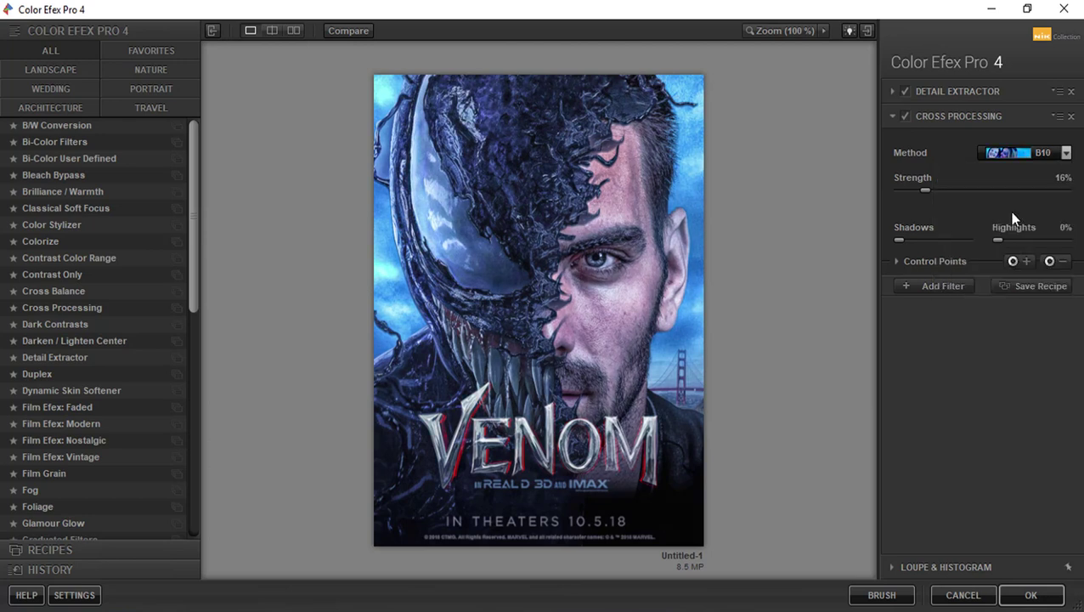
{"action": "left_click", "coordinate": [1037, 602]}
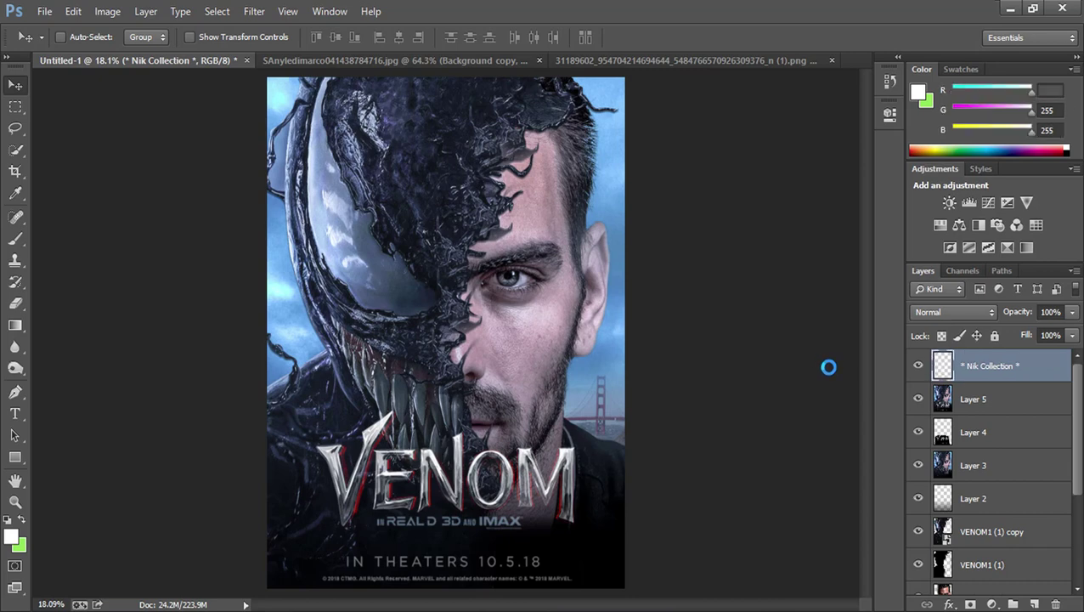
- Toggle the Color Efex Pro 4 layer's visibility to compare before/after, leaving it visible
{"action": "left_click", "coordinate": [920, 368]}
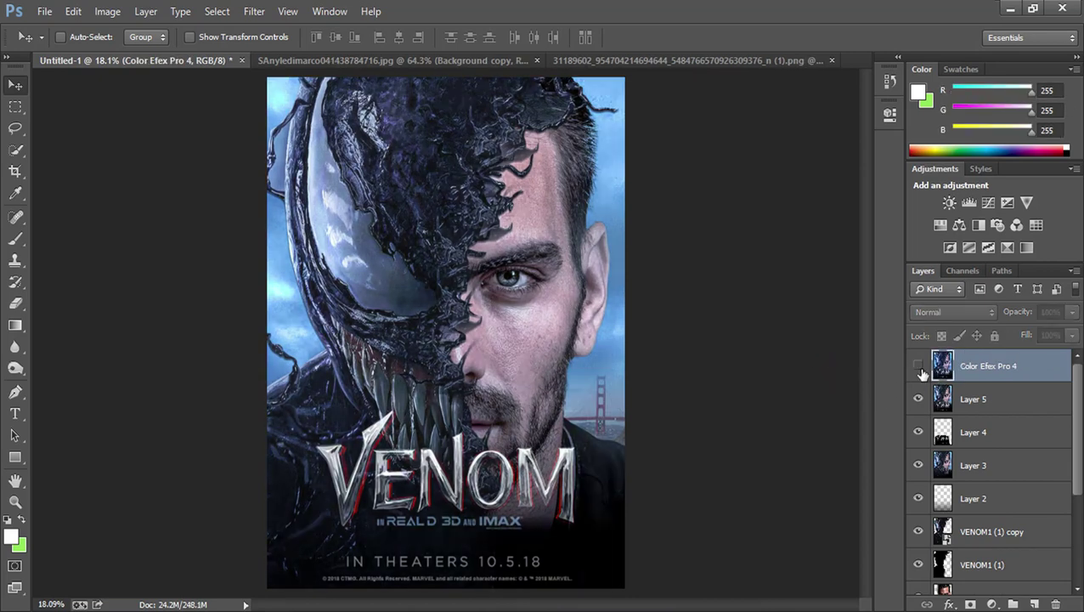
{"action": "left_click", "coordinate": [918, 365]}
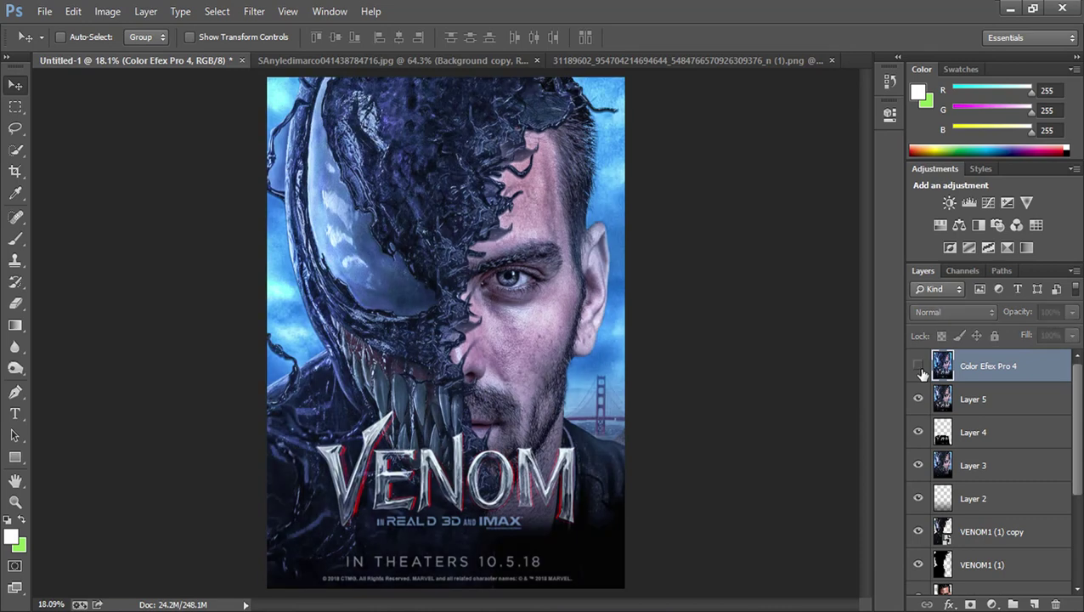
{"action": "left_click", "coordinate": [919, 368]}
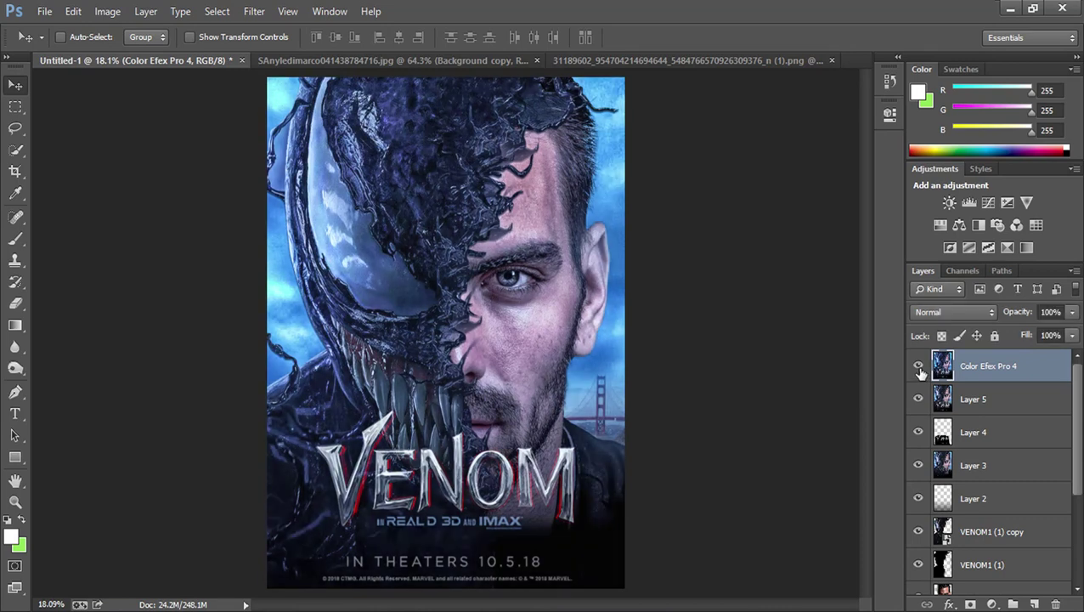
{"action": "left_click", "coordinate": [919, 366]}
{"action": "left_click", "coordinate": [919, 366]}
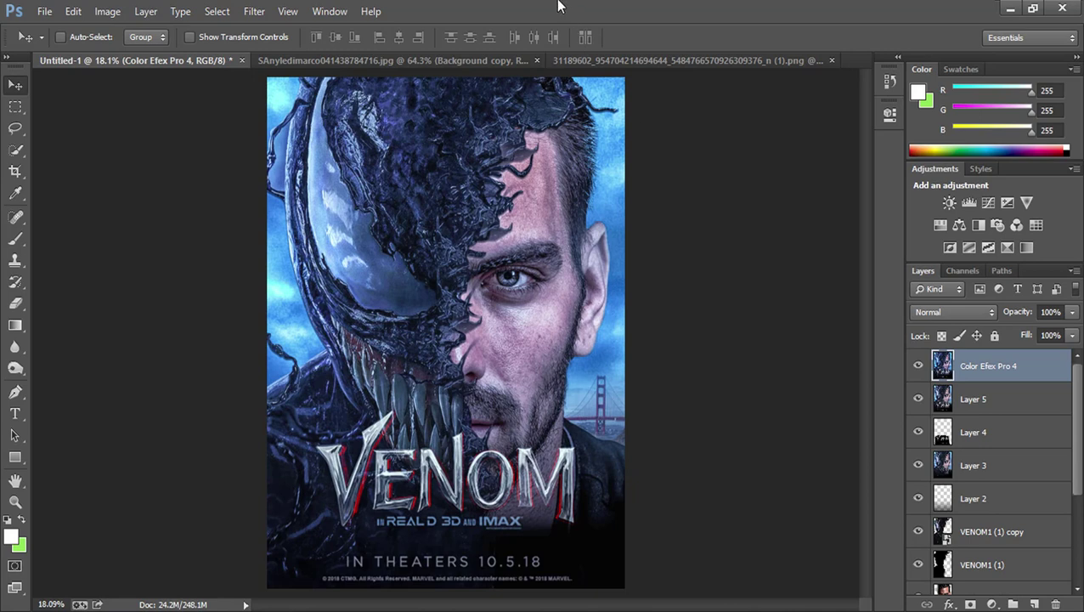